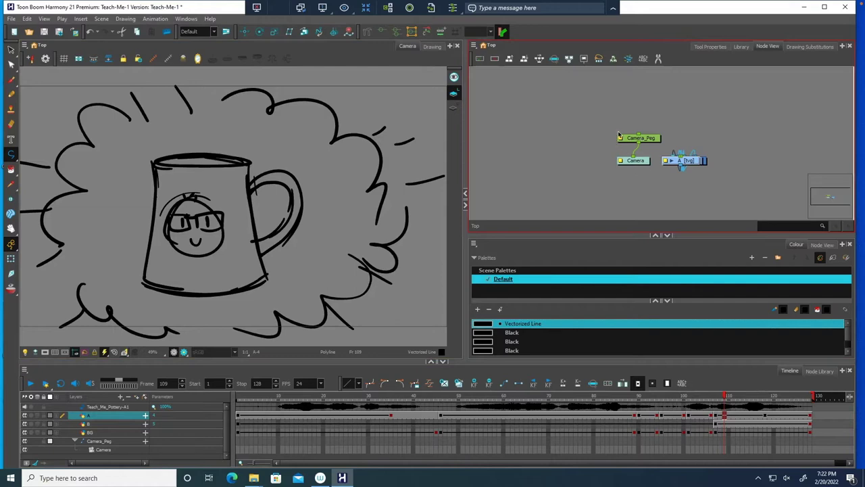
Move the Camera_Peg and Camera nodes together away from the drawing nodes.
{"action": "left_click", "coordinate": [634, 174]}
{"action": "left_click", "coordinate": [637, 166]}
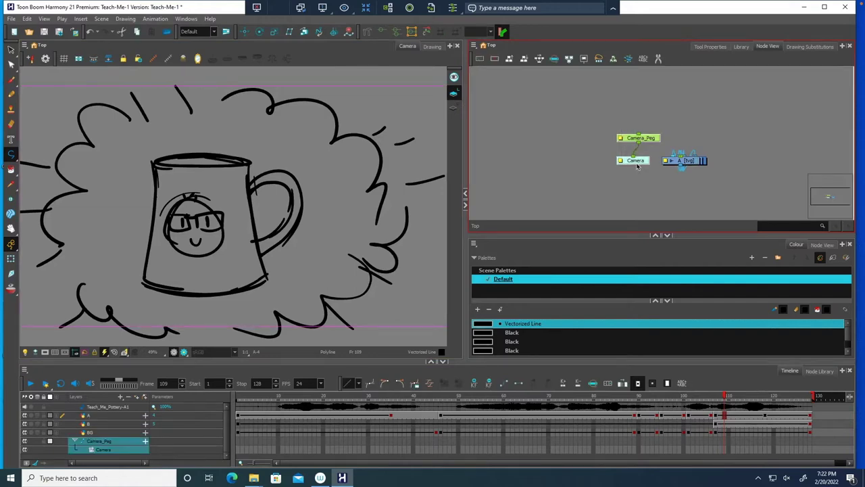
{"action": "left_click_drag", "start_coordinate": [639, 164], "coordinate": [519, 196]}
{"action": "left_click", "coordinate": [566, 182]}
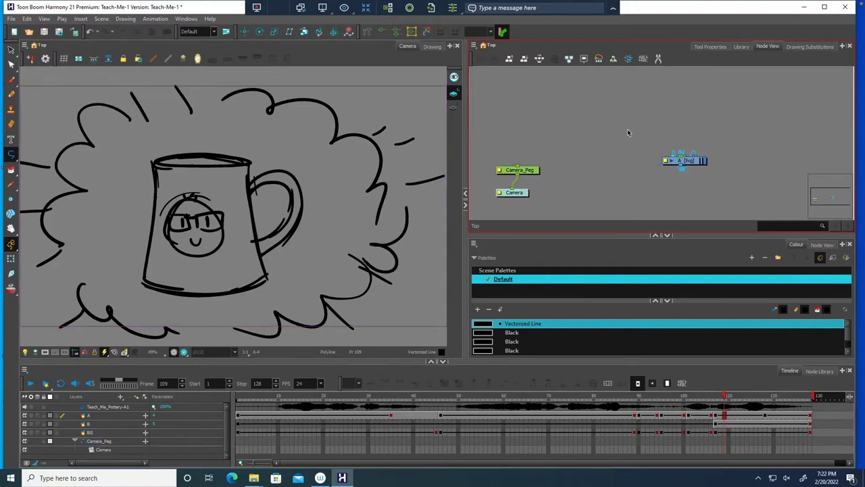
Spread out the overlapping node network and line up the A, B and BG drawing nodes above the Composite.
{"action": "left_click", "coordinate": [688, 156]}
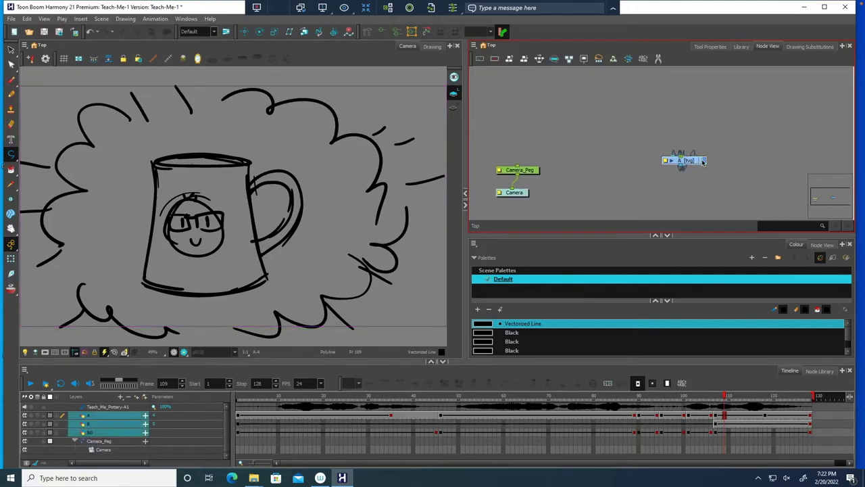
{"action": "left_click", "coordinate": [539, 59]}
{"action": "left_click", "coordinate": [705, 123]}
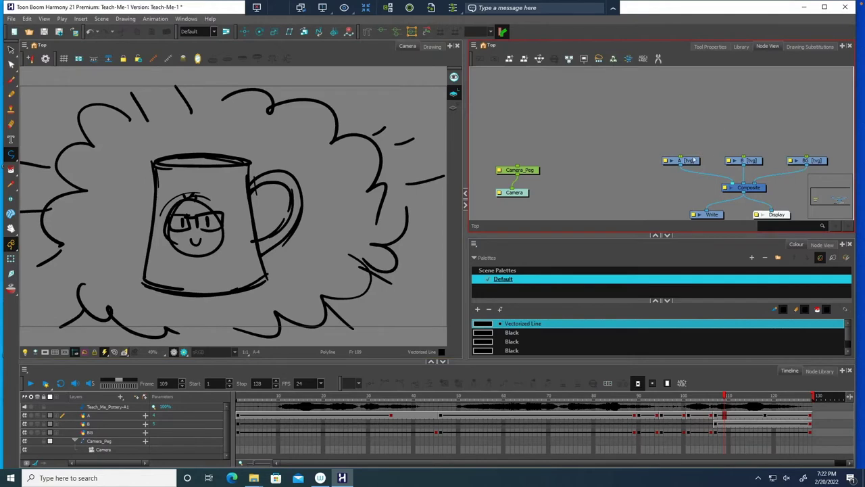
{"action": "left_click_drag", "start_coordinate": [694, 160], "coordinate": [789, 132]}
{"action": "left_click_drag", "start_coordinate": [819, 162], "coordinate": [832, 134]}
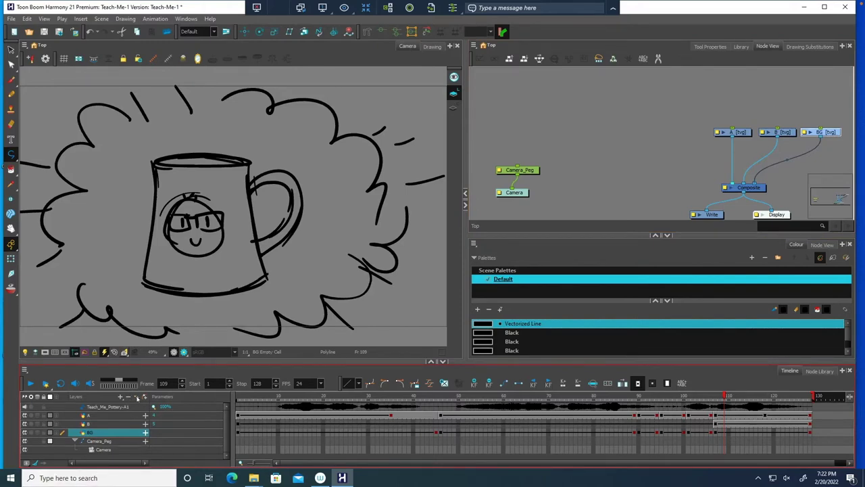
Add a vector drawing layer named CoffeeMug.
{"action": "left_click", "coordinate": [137, 398]}
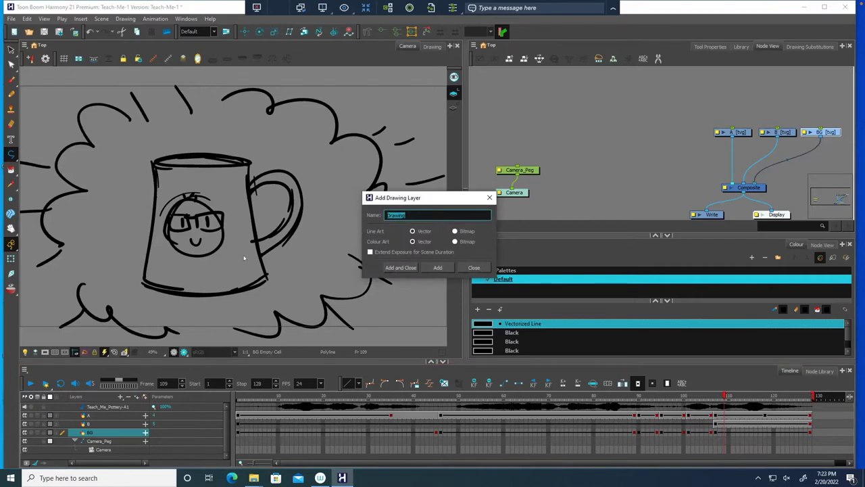
{"action": "type", "text": "CoffeeMug"}
{"action": "left_click", "coordinate": [400, 268]}
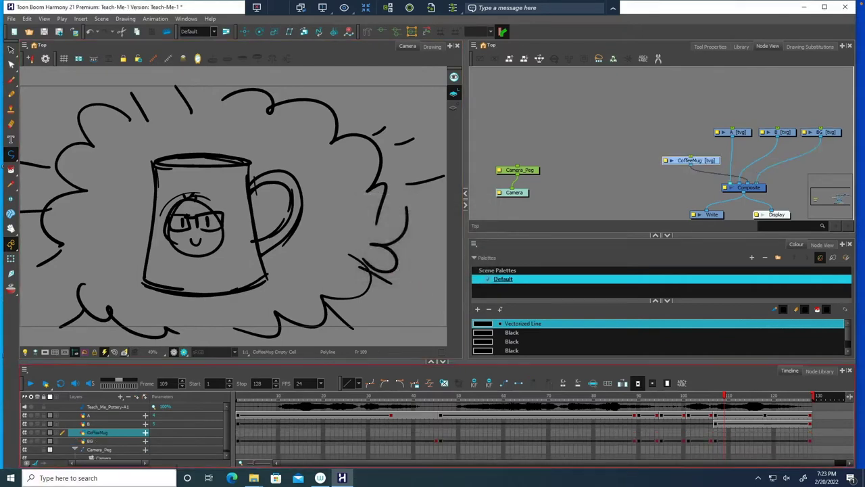
{"action": "scroll", "coordinate": [134, 449], "scroll_direction": "down", "scroll_amount": 1}
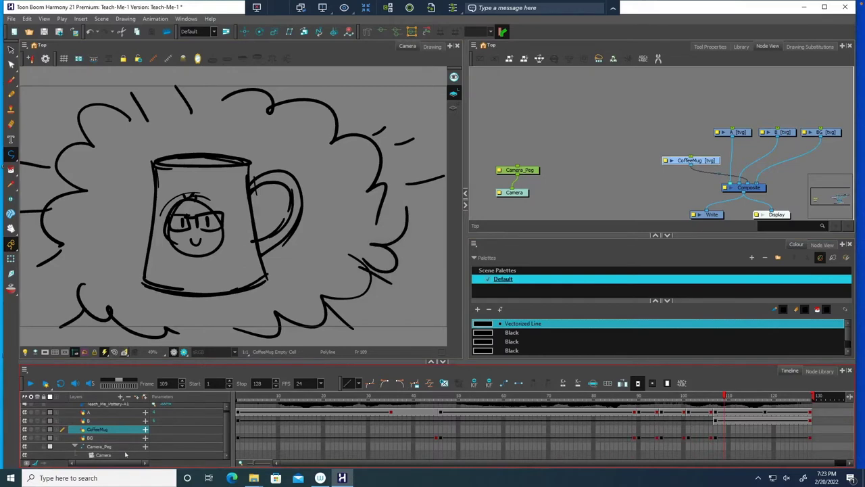
{"action": "scroll", "coordinate": [134, 438], "scroll_direction": "up", "scroll_amount": 1}
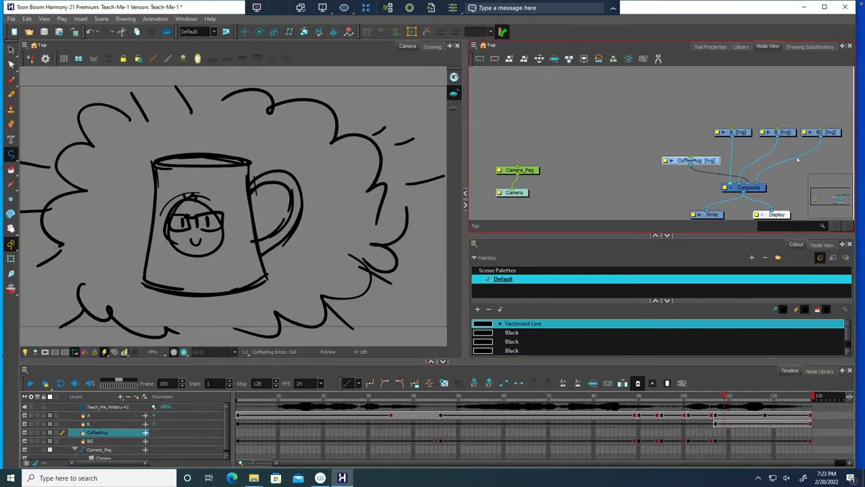
Place the CoffeeMug node above the Composite as its first input and stack the A, B and BG nodes in a column beside it.
{"action": "left_click_drag", "start_coordinate": [749, 184], "coordinate": [817, 143]}
{"action": "left_click_drag", "start_coordinate": [749, 133], "coordinate": [795, 135]}
{"action": "key", "text": "Escape"}
{"action": "left_click", "coordinate": [839, 155]}
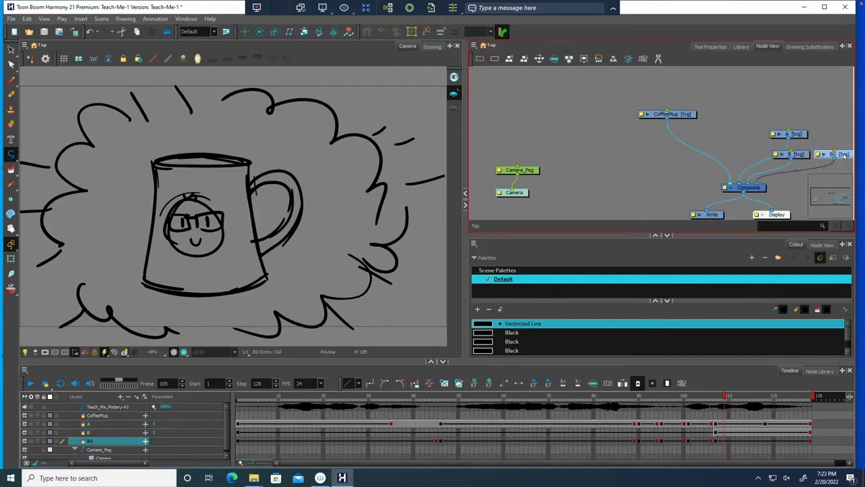
{"action": "left_click_drag", "start_coordinate": [838, 155], "coordinate": [800, 174]}
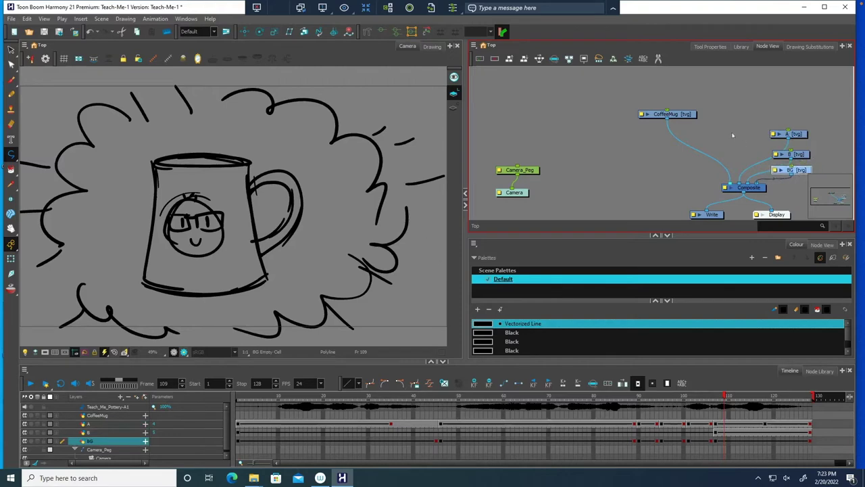
Insert a backdrop around the A, B and BG nodes and move the group farther away from the Composite.
{"action": "left_click_drag", "start_coordinate": [770, 102], "coordinate": [814, 183]}
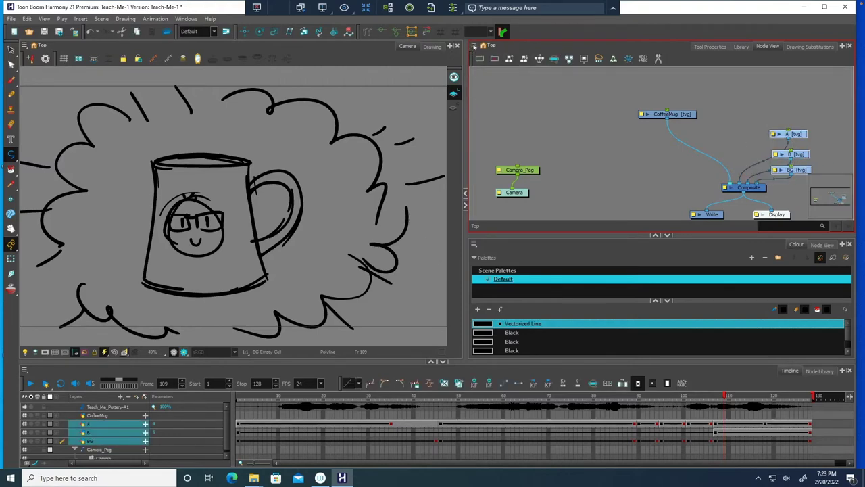
{"action": "left_click", "coordinate": [475, 46]}
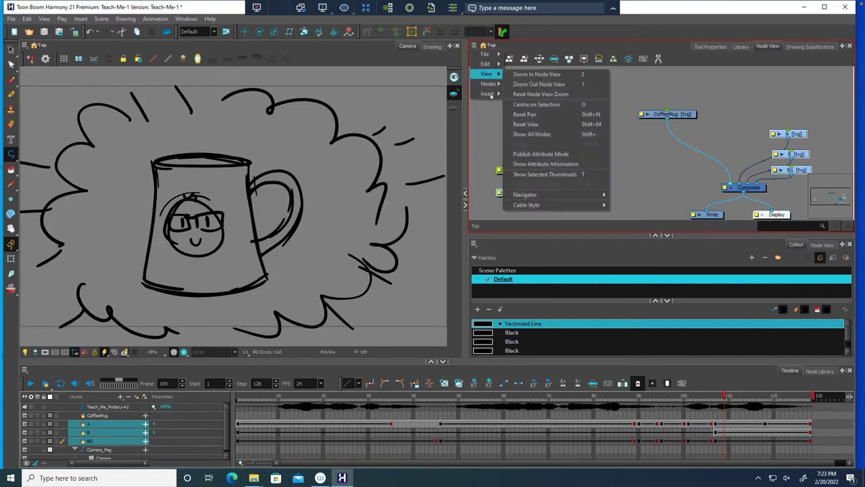
{"action": "mouse_move", "coordinate": [489, 94]}
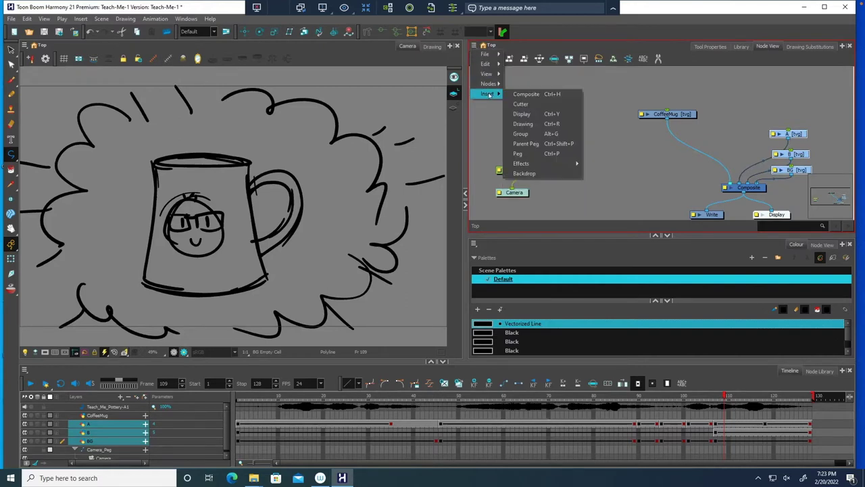
{"action": "left_click", "coordinate": [532, 174]}
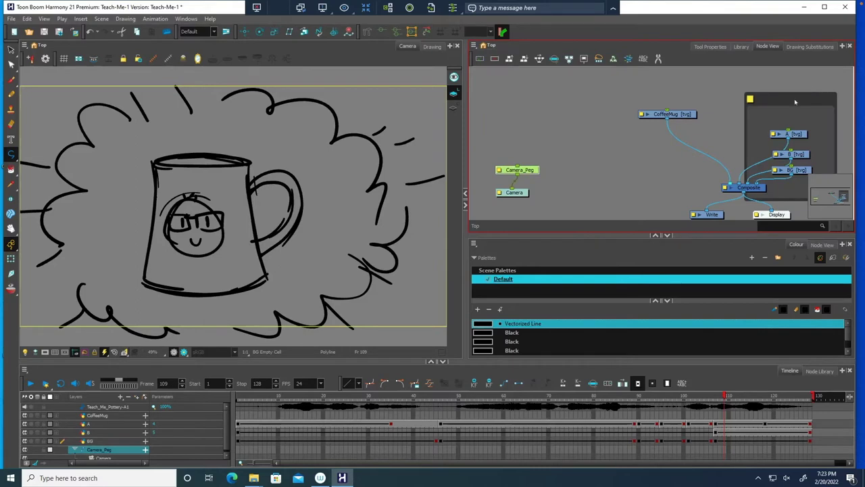
{"action": "left_click_drag", "start_coordinate": [795, 102], "coordinate": [855, 101]}
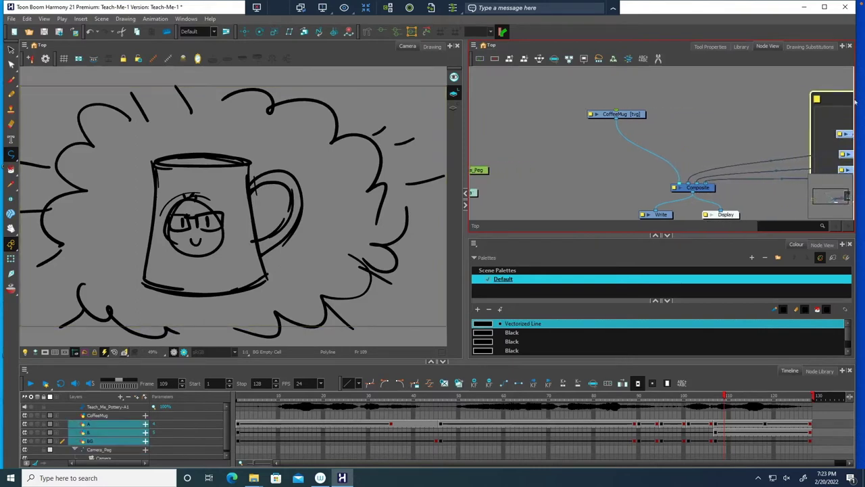
{"action": "left_click", "coordinate": [700, 130]}
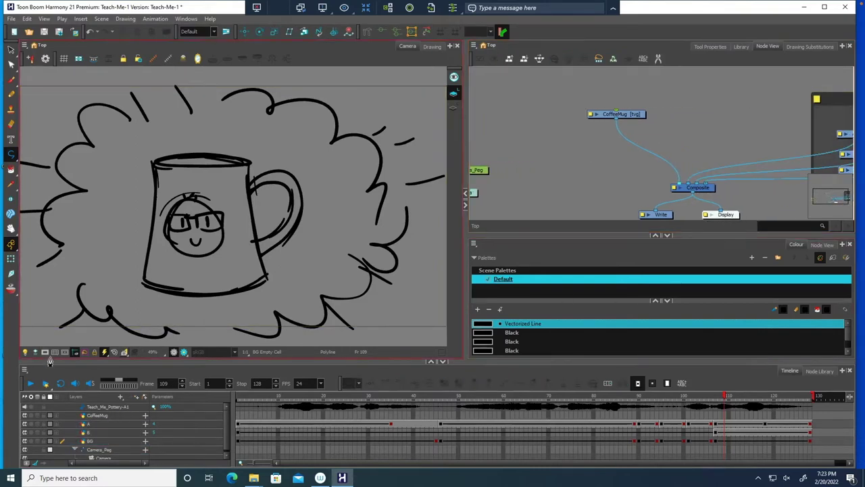
Turn on the light table and draw a straight polyline across the sketched mug's rim.
{"action": "left_click", "coordinate": [25, 352]}
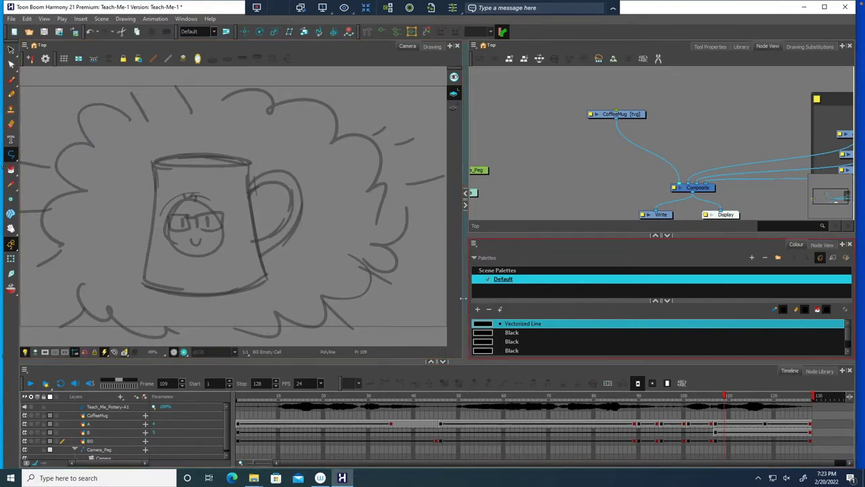
{"action": "left_click", "coordinate": [268, 164]}
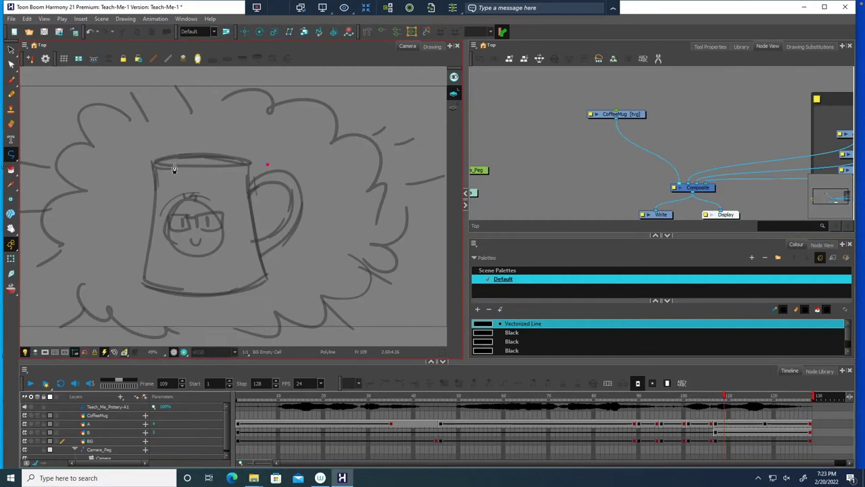
{"action": "left_click", "coordinate": [126, 165]}
Thicken the rim line to a maximum size of 15.6 and bend it into an upward arc with the Contour Editor.
{"action": "left_click", "coordinate": [712, 46]}
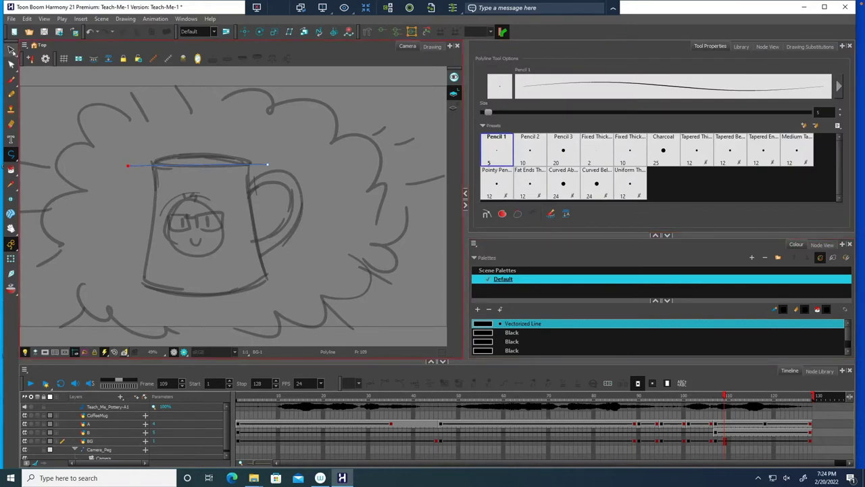
{"action": "left_click", "coordinate": [11, 50]}
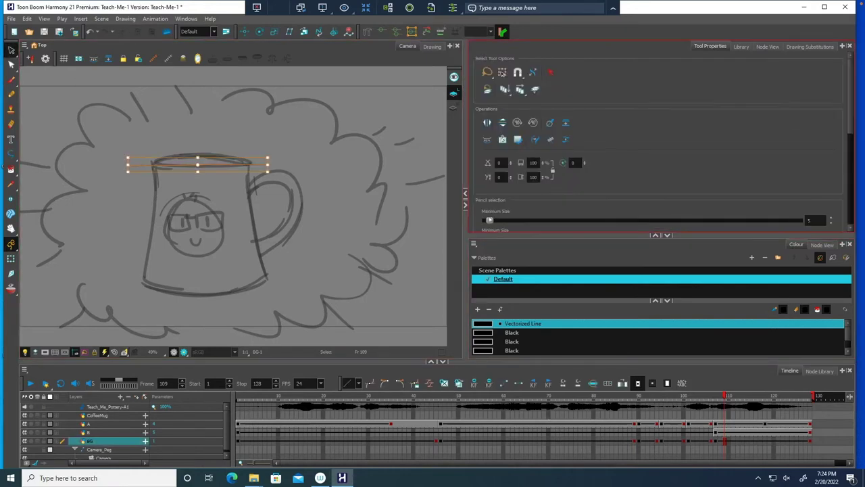
{"action": "left_click_drag", "start_coordinate": [490, 220], "coordinate": [501, 221]}
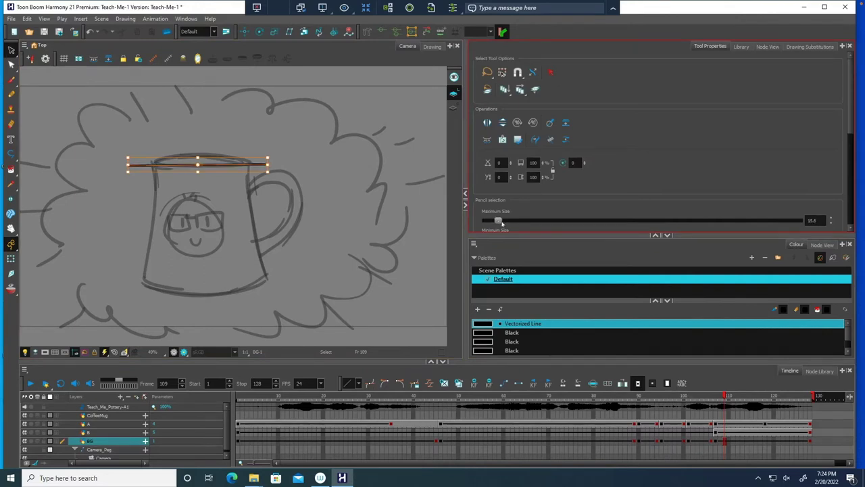
{"action": "key", "text": "alt+q"}
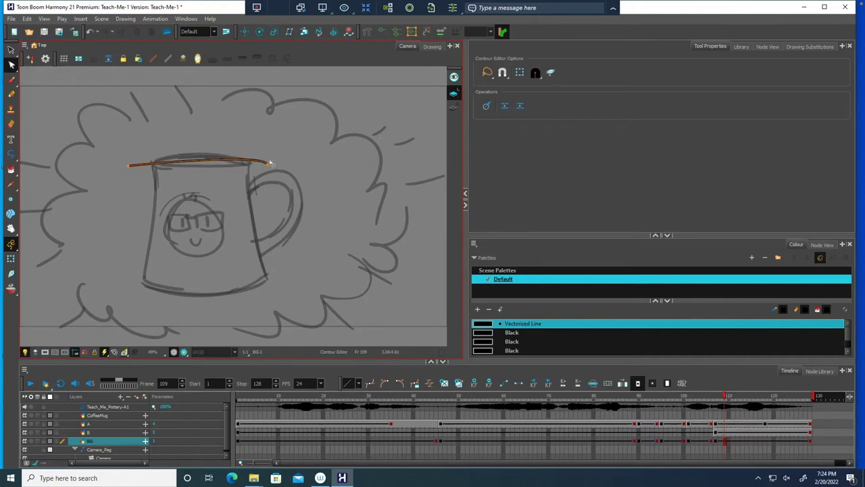
{"action": "left_click_drag", "start_coordinate": [267, 169], "coordinate": [225, 143]}
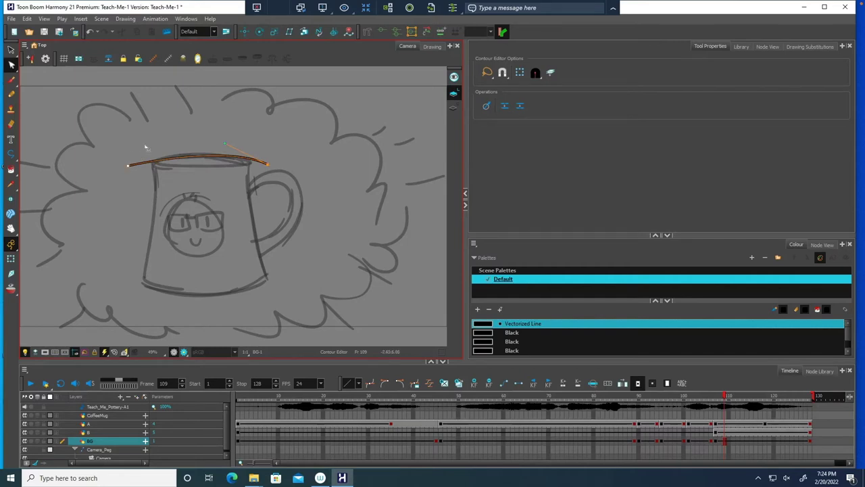
Draw a trial polyline along the mug's left side, set the pencil size to 23.2, and extend the line across the mug.
{"action": "left_click", "coordinate": [10, 154]}
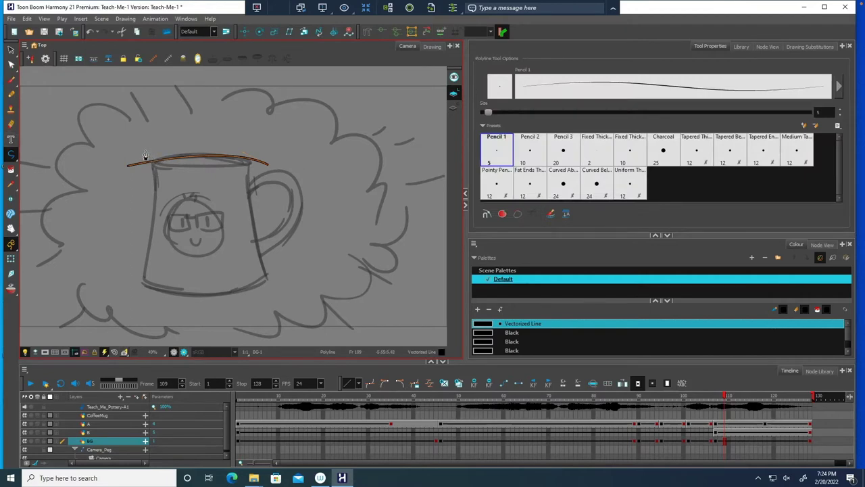
{"action": "left_click", "coordinate": [144, 149]}
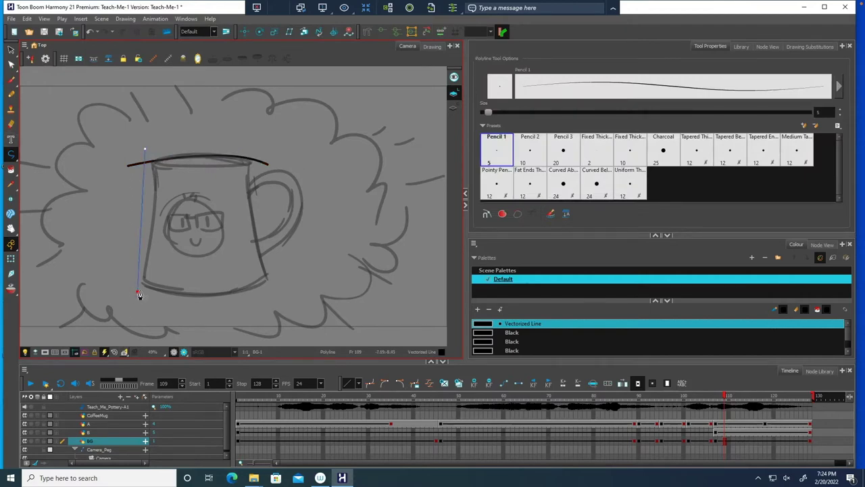
{"action": "left_click", "coordinate": [139, 293]}
{"action": "left_click_drag", "start_coordinate": [488, 112], "coordinate": [502, 112]}
{"action": "left_click", "coordinate": [350, 174]}
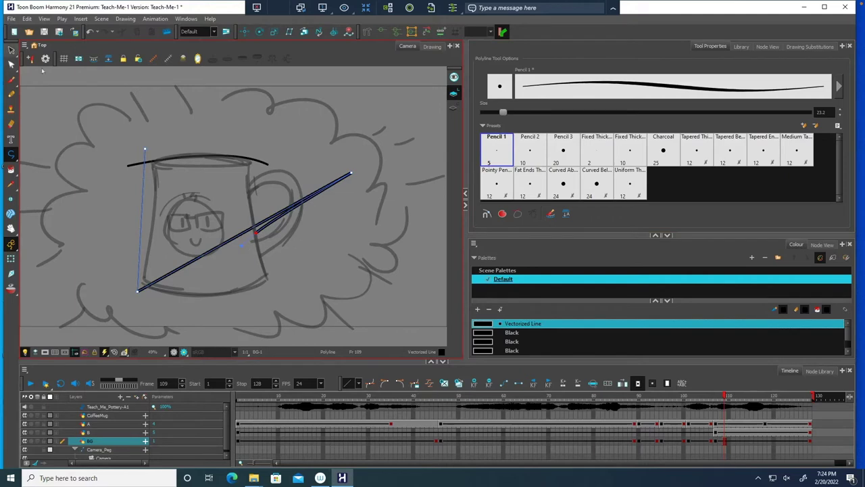
Delete all the trial lines drawn over the mug sketch.
{"action": "left_click", "coordinate": [10, 50]}
{"action": "mouse_move", "coordinate": [294, 158]}
{"action": "left_mouse_down"}
{"action": "mouse_move", "coordinate": [183, 168]}
{"action": "mouse_move", "coordinate": [116, 158]}
{"action": "left_mouse_up"}
{"action": "key", "text": "Delete"}
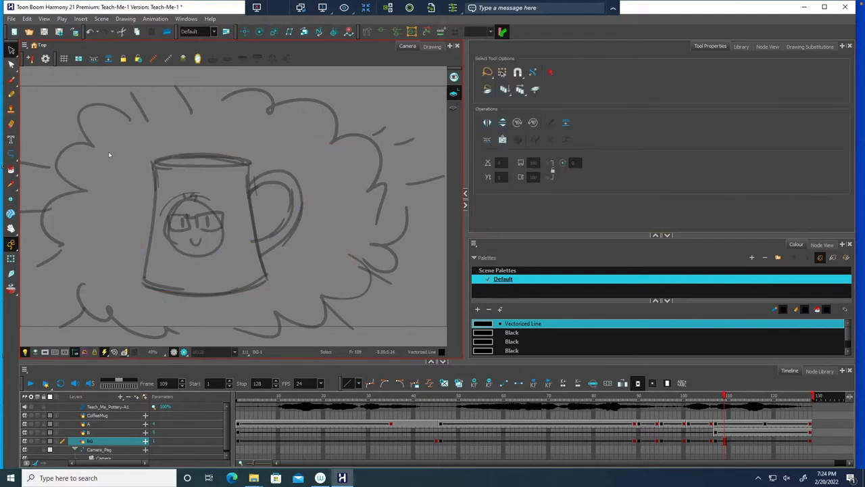
Draw a straight polyline along the mug's left side and curve it inward to follow the sketch with the Contour Editor.
{"action": "left_click", "coordinate": [10, 154]}
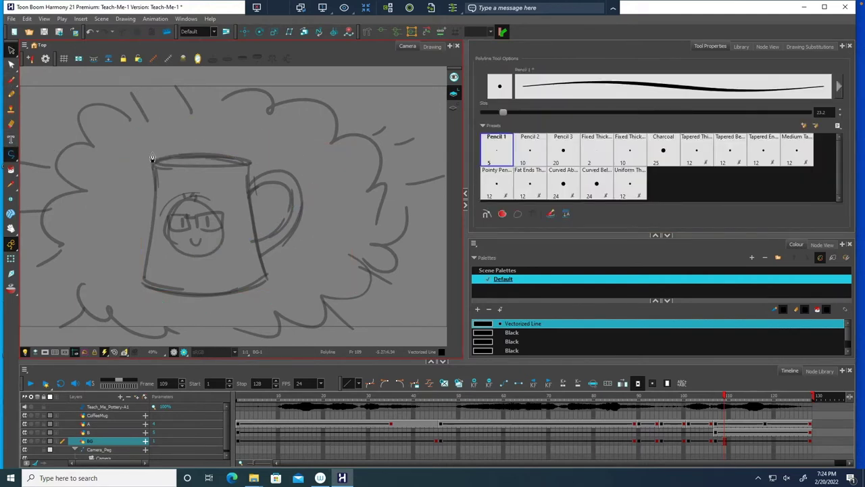
{"action": "left_click", "coordinate": [144, 148]}
{"action": "left_click", "coordinate": [139, 290]}
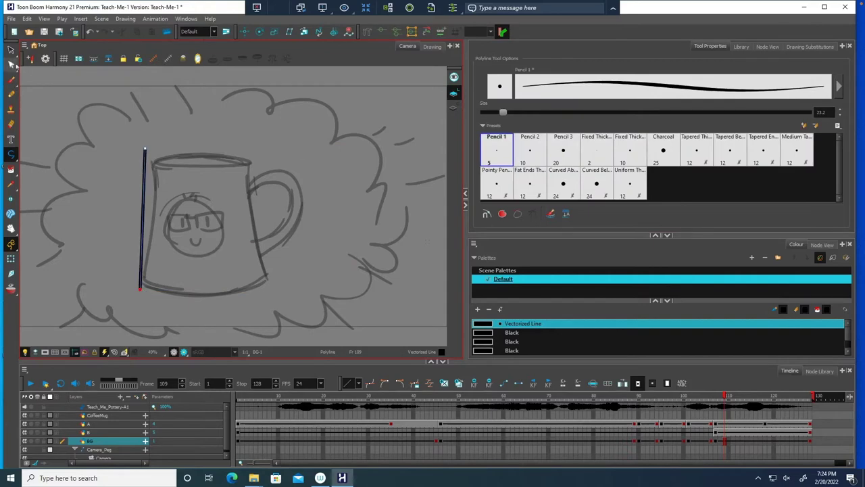
{"action": "left_click", "coordinate": [10, 64]}
{"action": "left_click", "coordinate": [144, 200]}
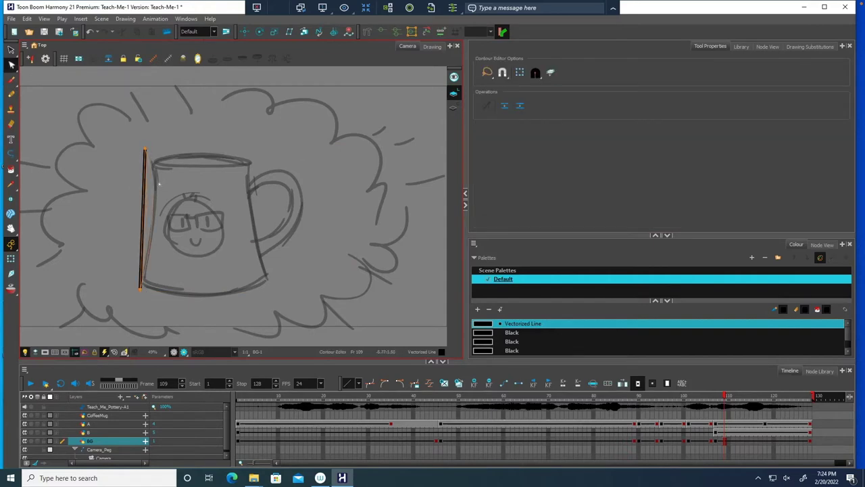
{"action": "left_click_drag", "start_coordinate": [159, 165], "coordinate": [163, 161]}
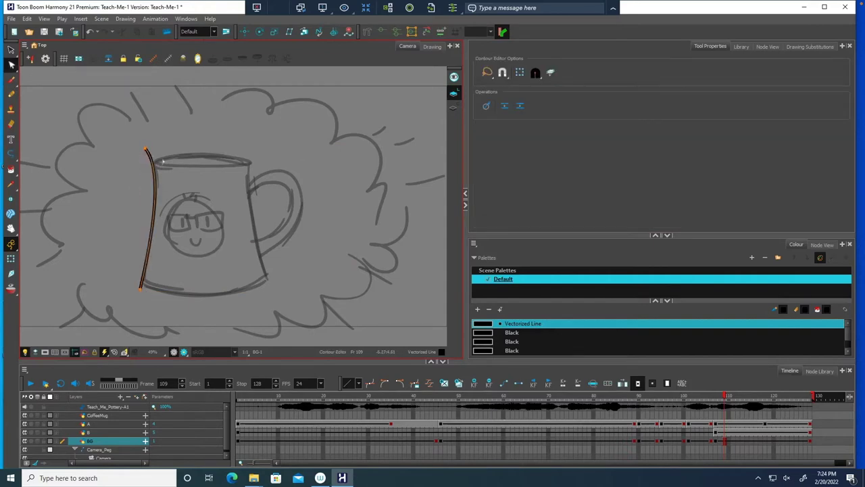
Duplicate the curved left side line and move the copy to the mug's right side.
{"action": "left_click", "coordinate": [10, 49]}
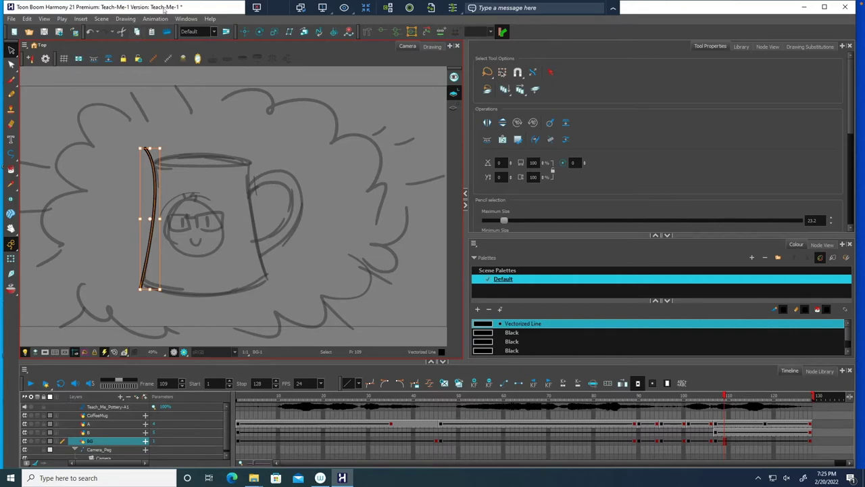
{"action": "left_click", "coordinate": [153, 32]}
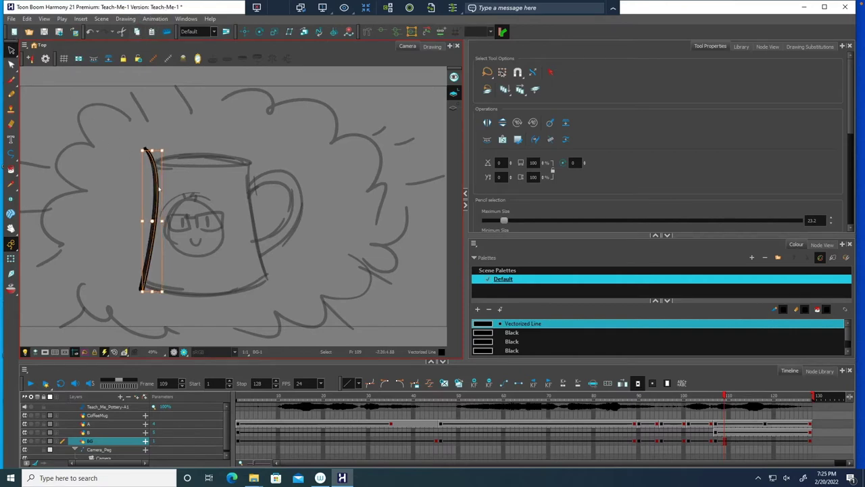
{"action": "left_click", "coordinate": [173, 190]}
{"action": "left_click", "coordinate": [248, 189]}
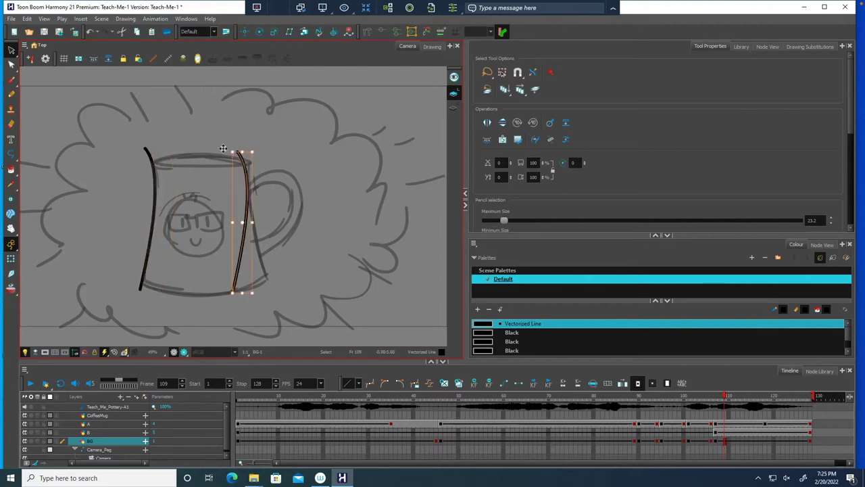
Mirror the copied side line horizontally, tilt it slightly, and position it along the mug's right side.
{"action": "mouse_move", "coordinate": [230, 219]}
{"action": "left_mouse_down"}
{"action": "mouse_move", "coordinate": [274, 218]}
{"action": "mouse_move", "coordinate": [267, 215]}
{"action": "left_mouse_up"}
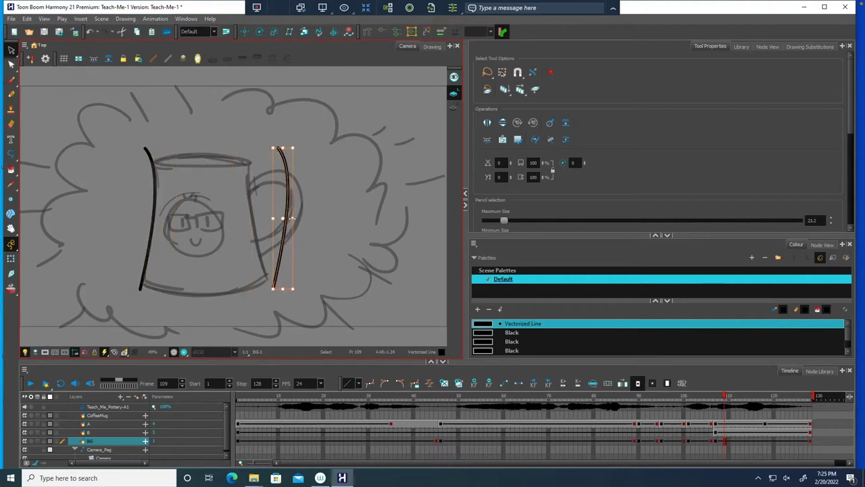
{"action": "left_click", "coordinate": [261, 217]}
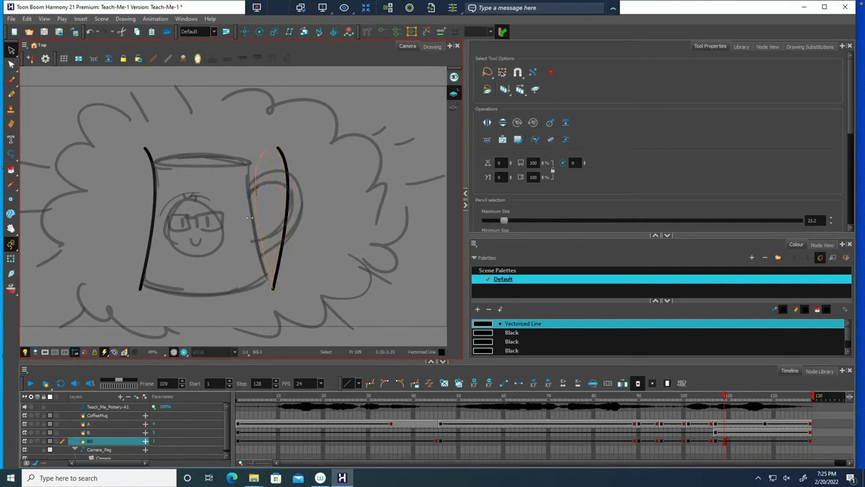
{"action": "left_click_drag", "start_coordinate": [255, 217], "coordinate": [252, 217]}
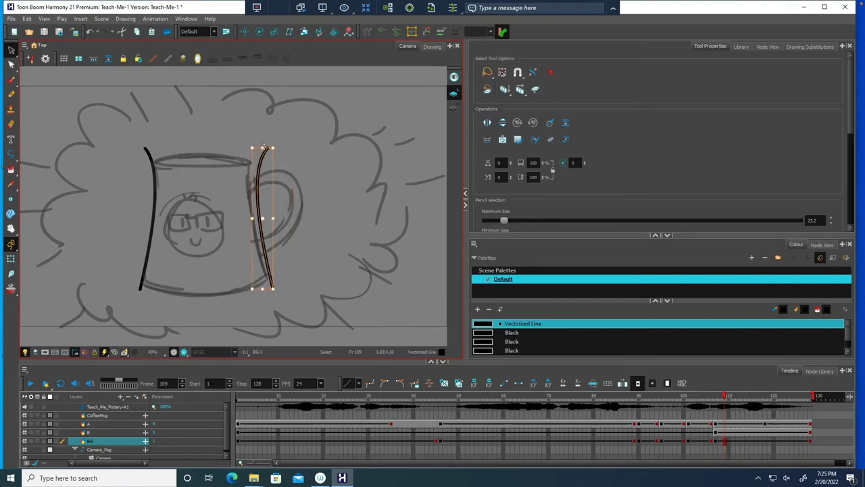
{"action": "left_click", "coordinate": [240, 143]}
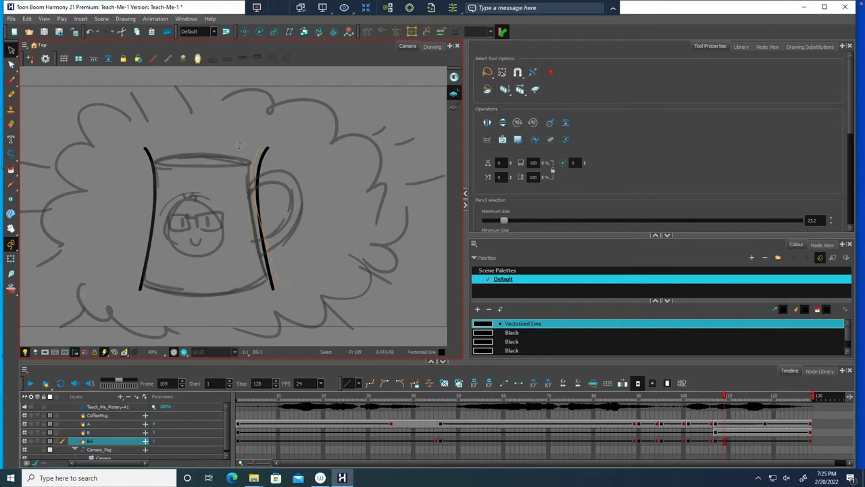
{"action": "key", "text": "ctrl+z"}
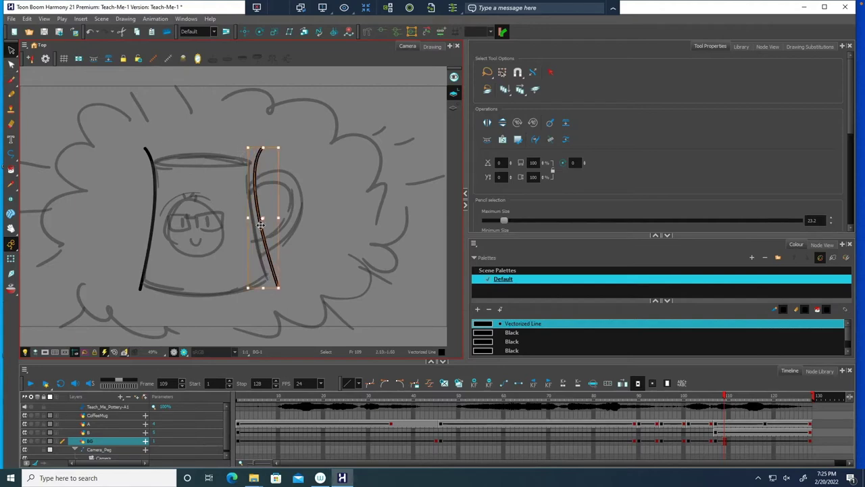
{"action": "mouse_move", "coordinate": [261, 225]}
{"action": "left_mouse_down"}
{"action": "mouse_move", "coordinate": [252, 226]}
{"action": "mouse_move", "coordinate": [253, 217]}
{"action": "left_mouse_up"}
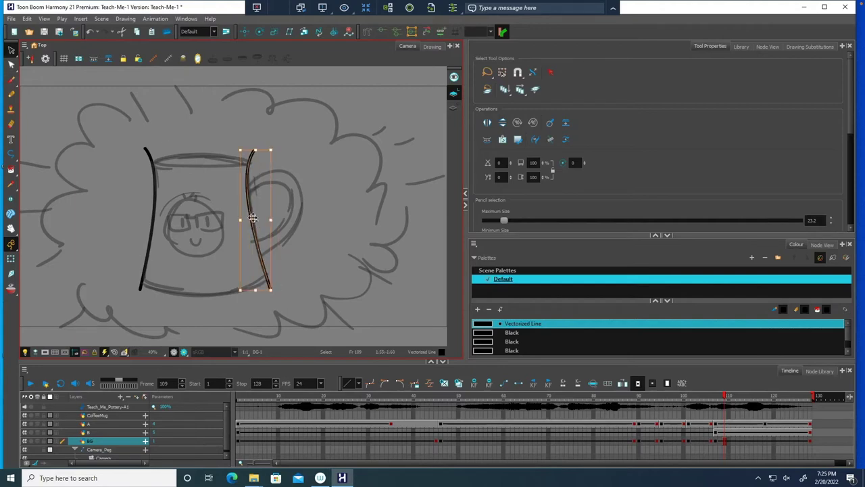
Draw a straight polyline across the mug's rim and bend it upward with the Contour Editor to follow the back edge.
{"action": "left_click", "coordinate": [10, 153]}
{"action": "left_click", "coordinate": [131, 169]}
{"action": "left_click", "coordinate": [265, 168]}
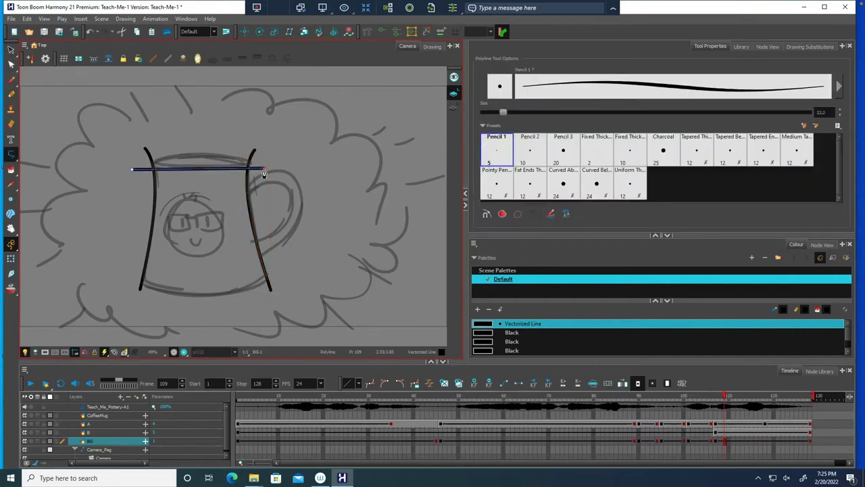
{"action": "left_click", "coordinate": [11, 64]}
{"action": "left_click_drag", "start_coordinate": [190, 168], "coordinate": [192, 147]}
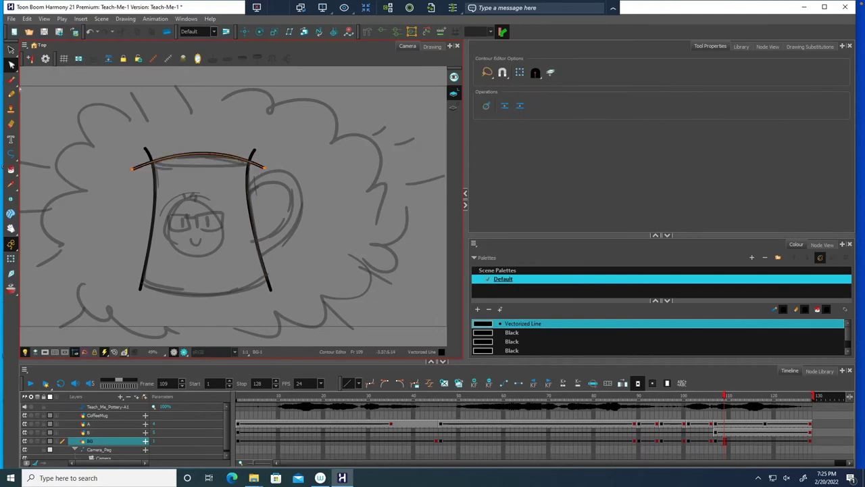
{"action": "key", "text": "alt+b"}
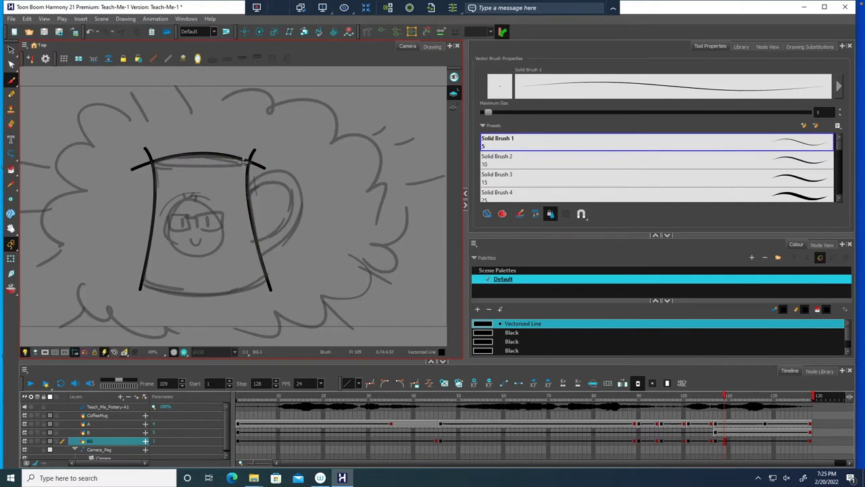
Draw the rim's front edge as a polyline between the mug's sides, bend it slightly downward, and adjust its end points.
{"action": "left_click", "coordinate": [10, 154]}
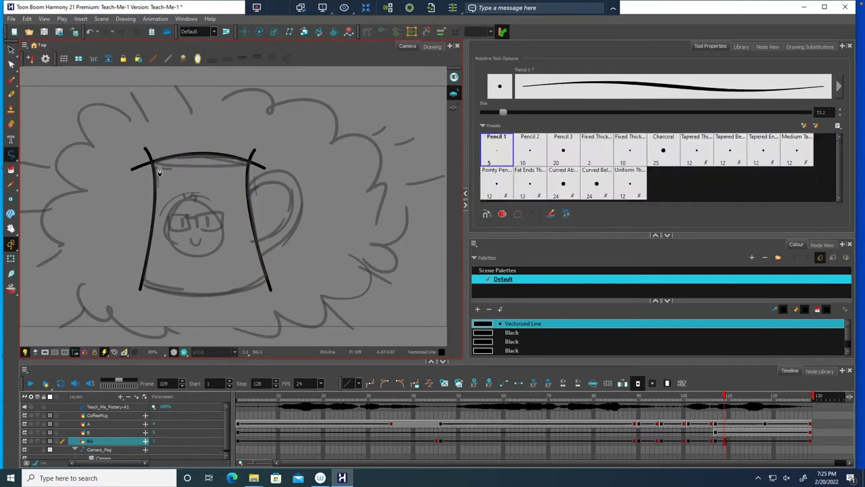
{"action": "left_click", "coordinate": [242, 167]}
{"action": "left_click", "coordinate": [11, 65]}
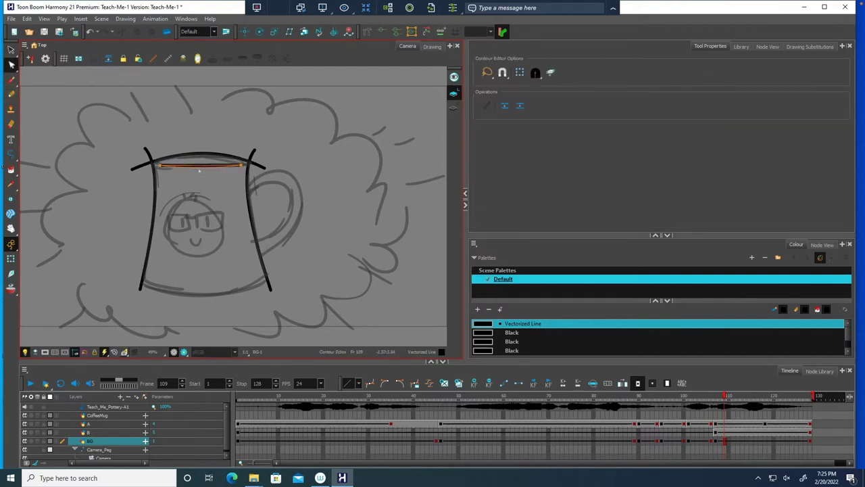
{"action": "left_click_drag", "start_coordinate": [199, 171], "coordinate": [160, 164]}
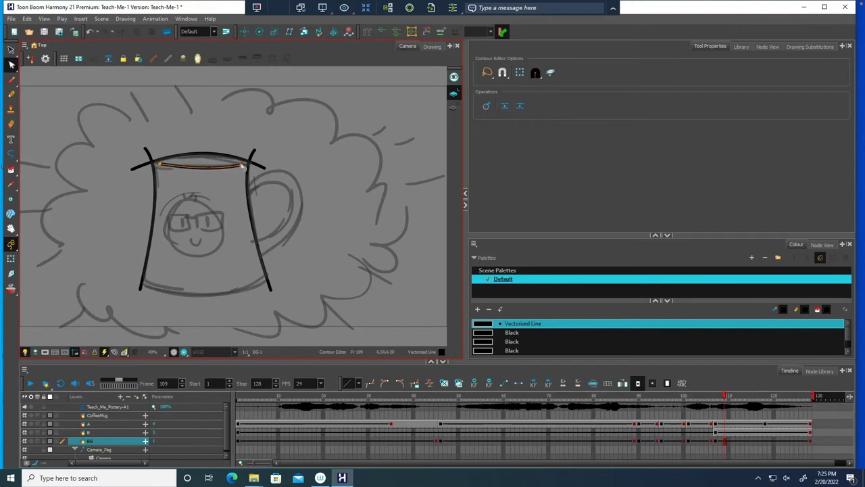
{"action": "left_click_drag", "start_coordinate": [242, 165], "coordinate": [245, 163]}
Draw a polyline across the mug's base and curve it downward with the Contour Editor to match the sketched bottom edge.
{"action": "left_click", "coordinate": [11, 154]}
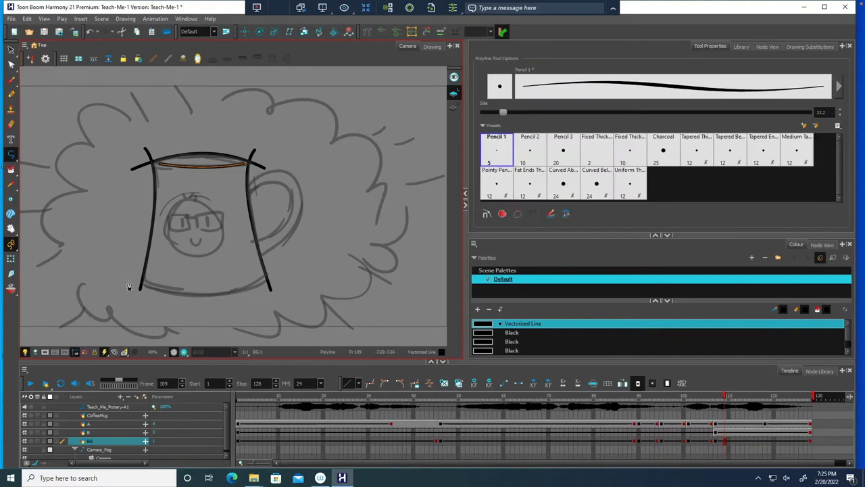
{"action": "left_click", "coordinate": [286, 279]}
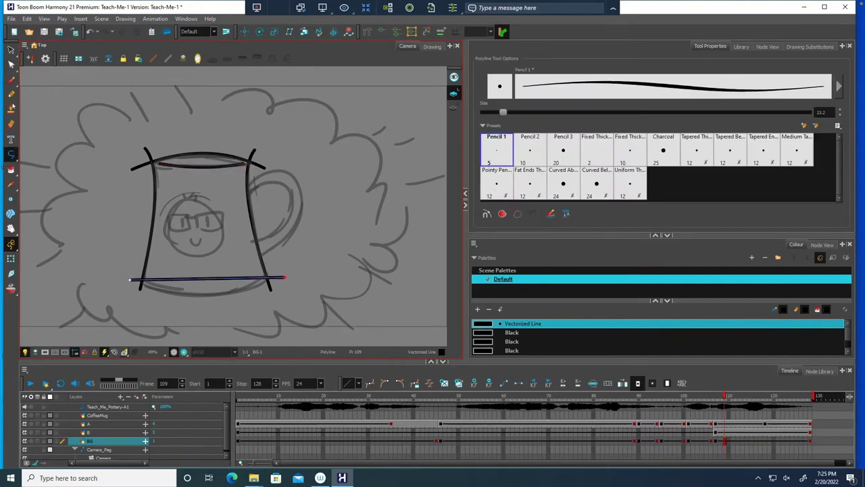
{"action": "left_click", "coordinate": [11, 64]}
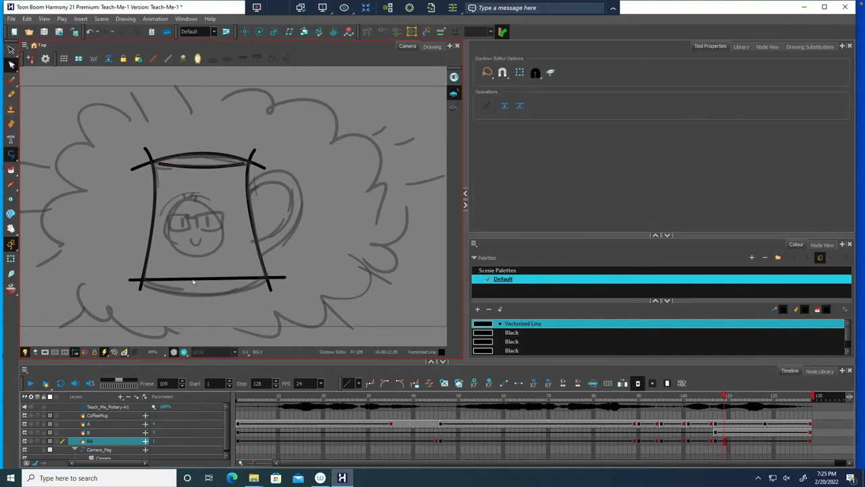
{"action": "left_click", "coordinate": [200, 279]}
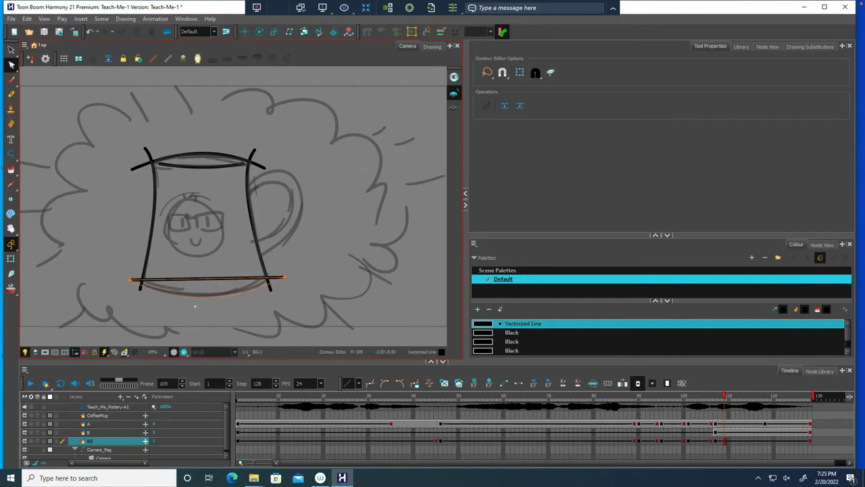
{"action": "left_click_drag", "start_coordinate": [194, 303], "coordinate": [195, 304]}
{"action": "left_click_drag", "start_coordinate": [131, 282], "coordinate": [178, 299]}
{"action": "left_click_drag", "start_coordinate": [284, 277], "coordinate": [241, 300]}
{"action": "left_click", "coordinate": [280, 274]}
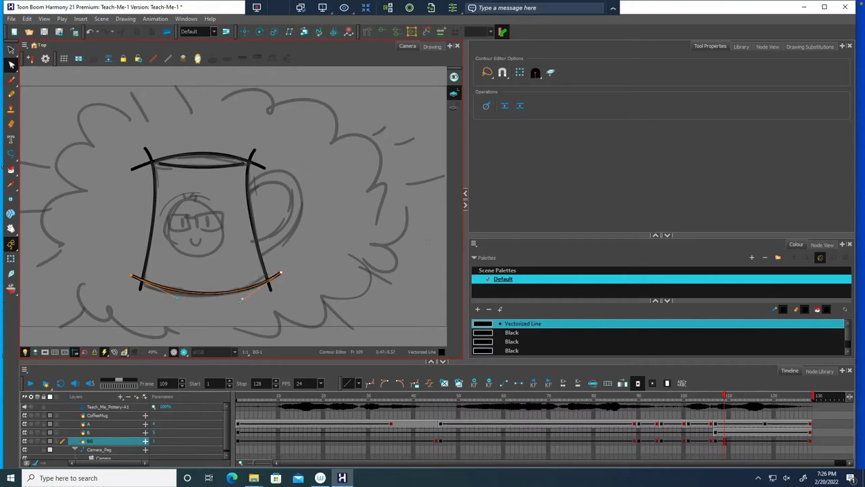
Draw a short polyline just inside the mug's right side and bend it outward into the handle's inner loop.
{"action": "left_click", "coordinate": [11, 154]}
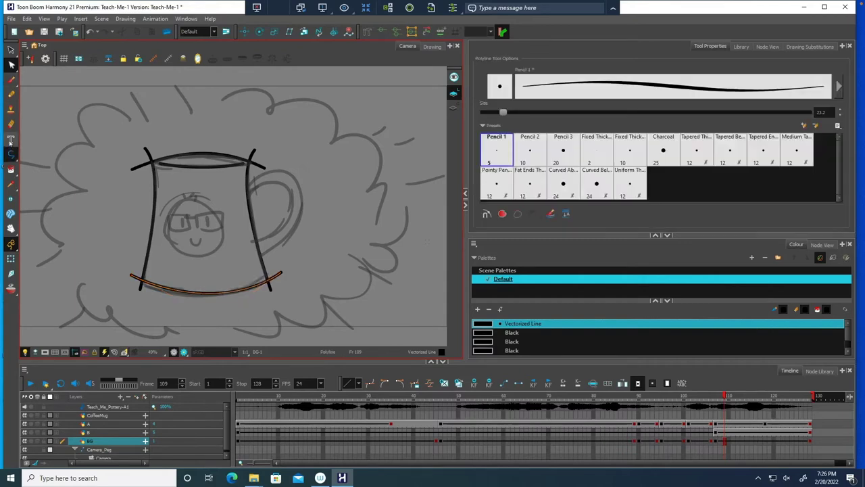
{"action": "left_click", "coordinate": [245, 238]}
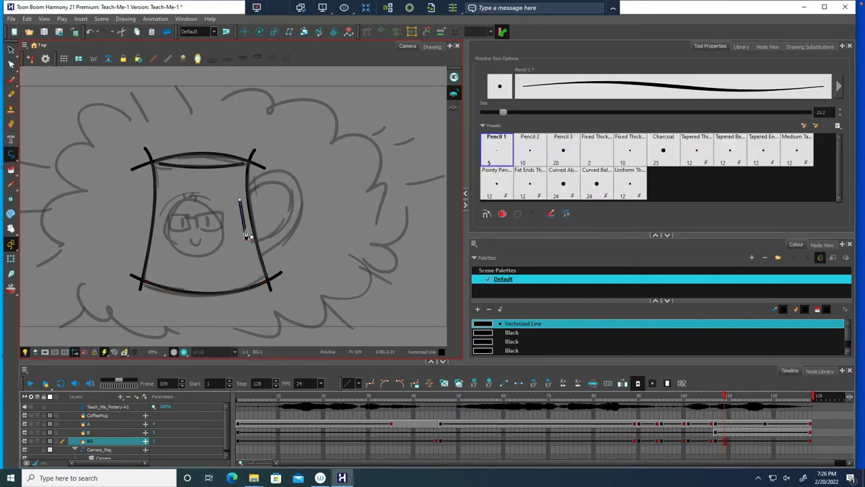
{"action": "left_click", "coordinate": [12, 65]}
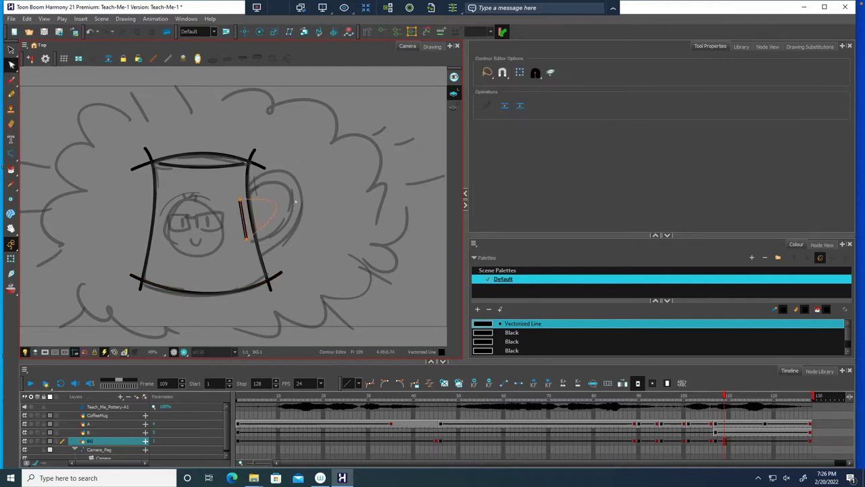
{"action": "left_click_drag", "start_coordinate": [301, 197], "coordinate": [297, 199]}
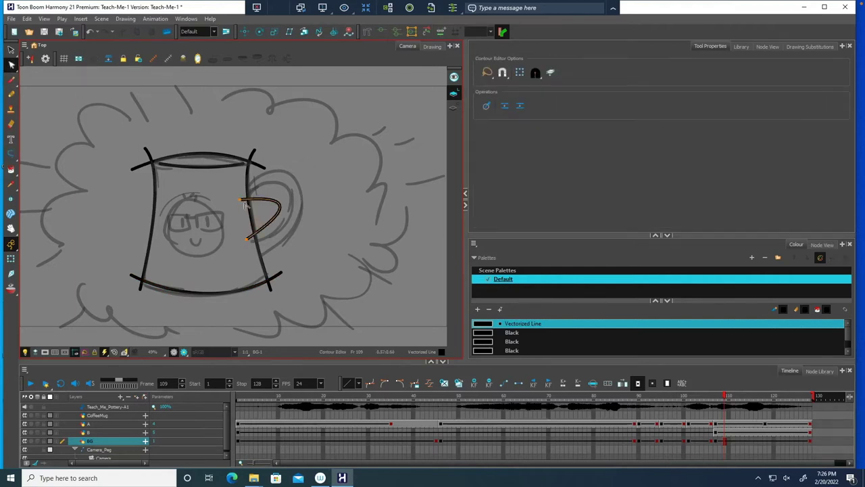
{"action": "left_click_drag", "start_coordinate": [239, 201], "coordinate": [243, 205]}
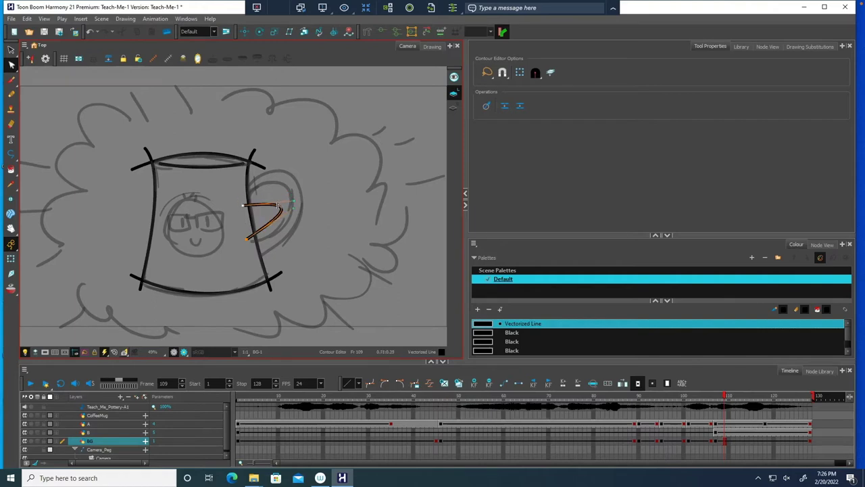
{"action": "left_click_drag", "start_coordinate": [293, 196], "coordinate": [287, 182]}
{"action": "left_click_drag", "start_coordinate": [298, 181], "coordinate": [288, 216]}
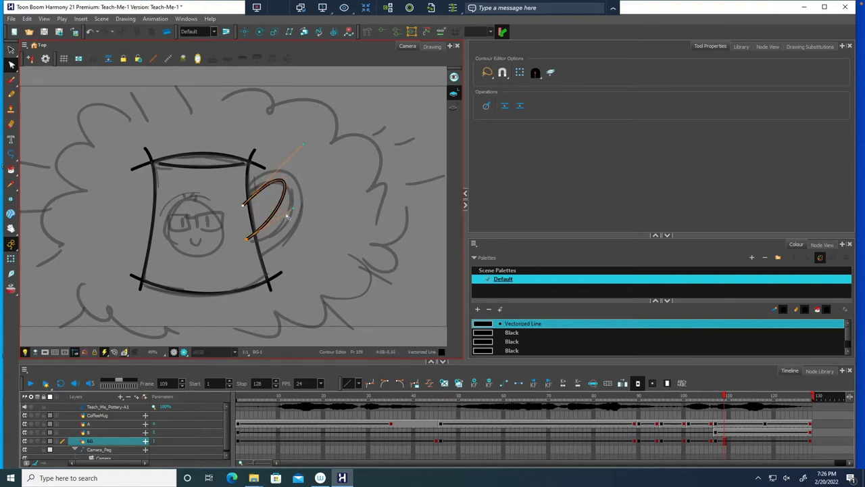
Refine the inner handle loop's end points and Bezier handles so it rounds out along the sketched inner handle.
{"action": "left_click", "coordinate": [248, 241]}
{"action": "left_click_drag", "start_coordinate": [249, 242], "coordinate": [252, 245]}
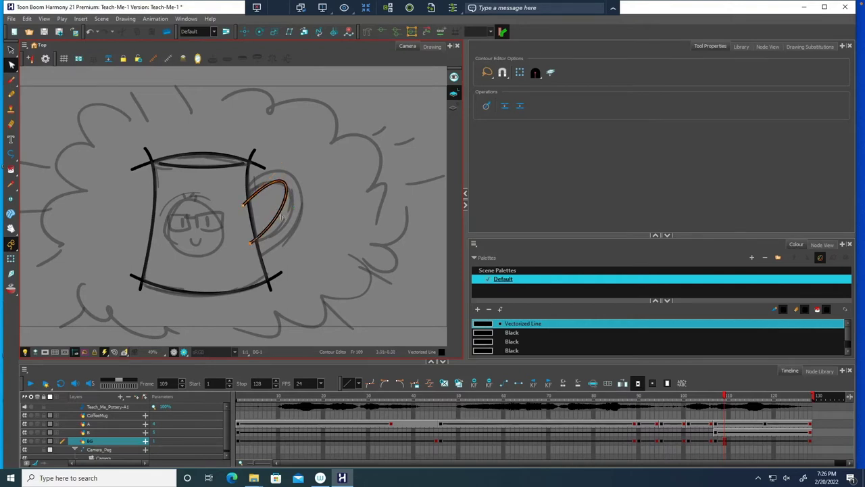
{"action": "left_click", "coordinate": [255, 236]}
{"action": "left_click_drag", "start_coordinate": [301, 228], "coordinate": [309, 237]}
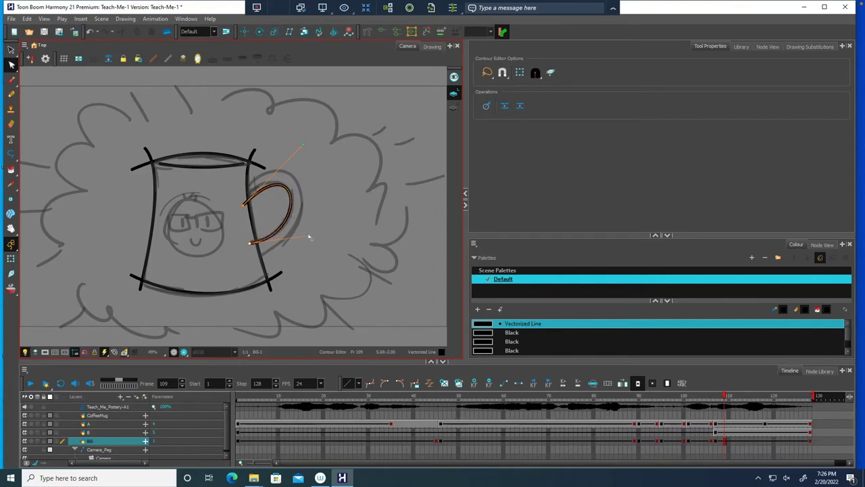
{"action": "left_click_drag", "start_coordinate": [243, 205], "coordinate": [242, 202]}
{"action": "left_click", "coordinate": [246, 205]}
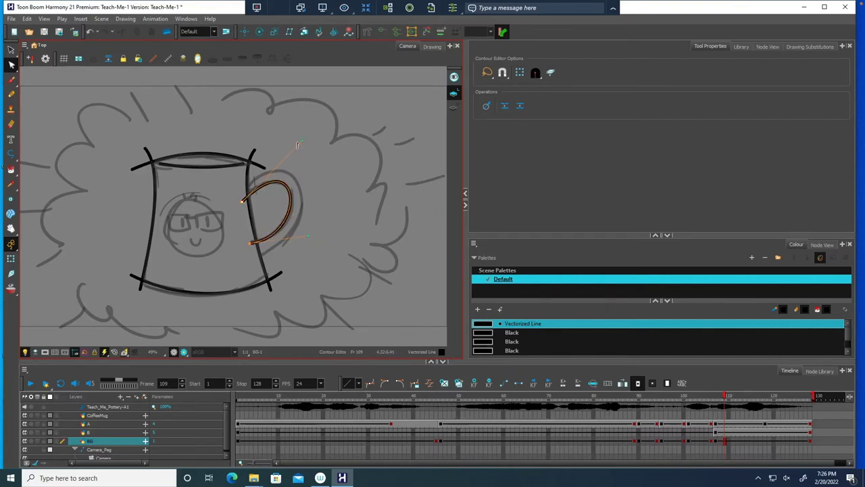
{"action": "left_click_drag", "start_coordinate": [298, 145], "coordinate": [300, 142]}
{"action": "left_click_drag", "start_coordinate": [309, 235], "coordinate": [323, 234]}
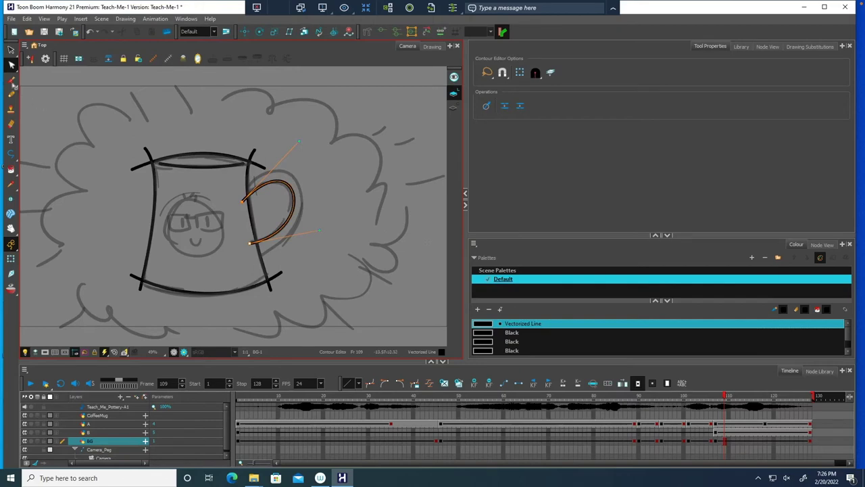
Draw a longer polyline beside the inner handle's ends and bend it outward around the inner loop as the outer handle.
{"action": "left_click", "coordinate": [10, 154]}
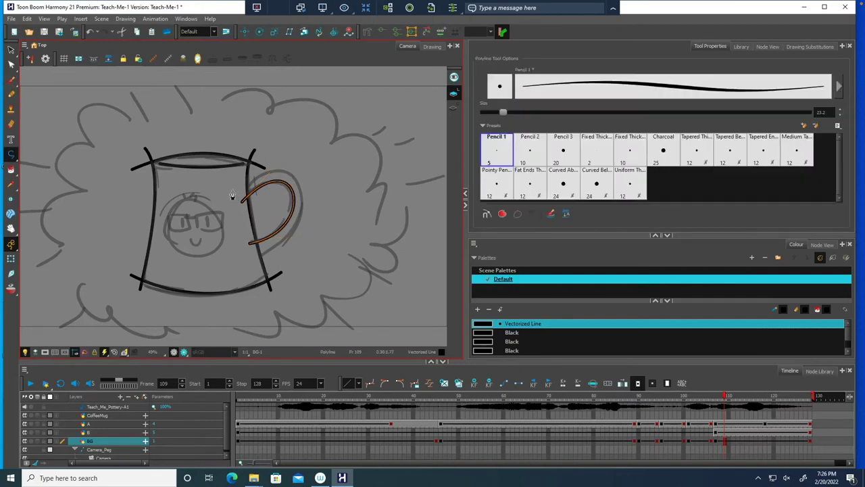
{"action": "left_click", "coordinate": [259, 255]}
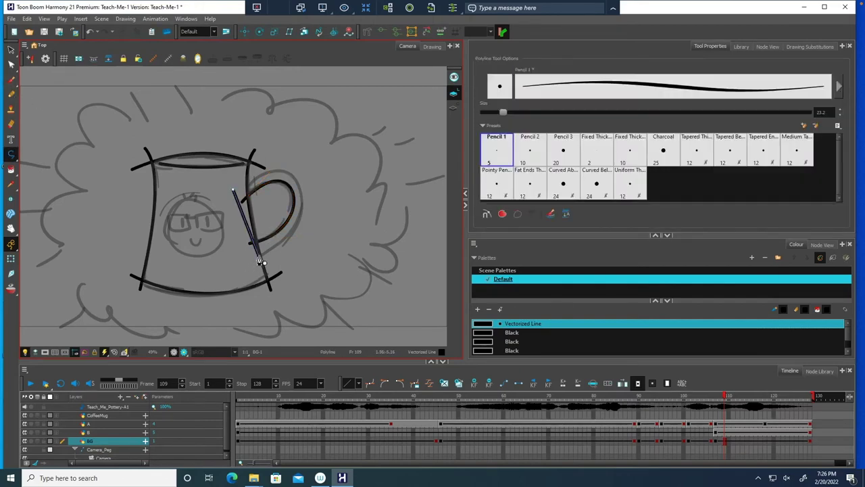
{"action": "left_click", "coordinate": [11, 64]}
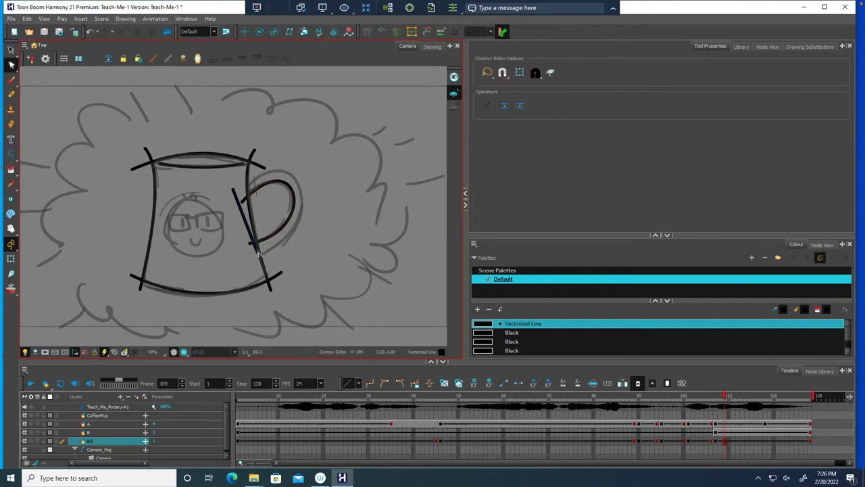
{"action": "left_click", "coordinate": [249, 228]}
{"action": "left_click_drag", "start_coordinate": [260, 259], "coordinate": [257, 259]}
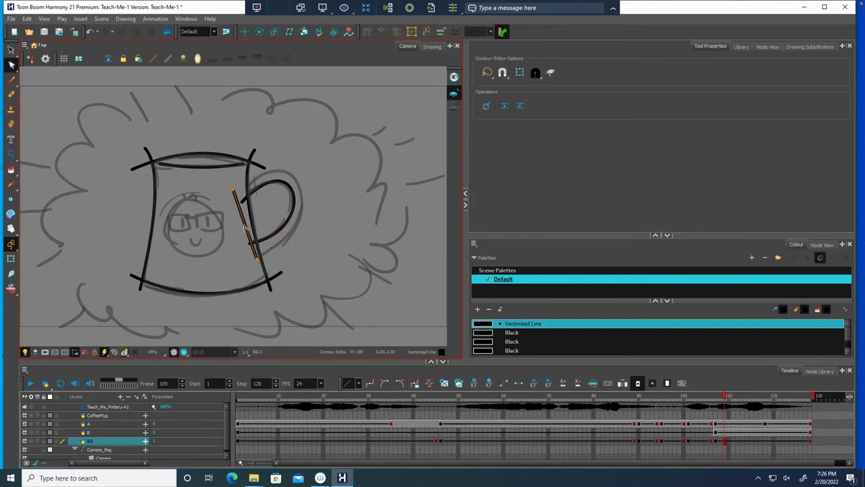
{"action": "left_click_drag", "start_coordinate": [244, 228], "coordinate": [333, 167]}
{"action": "left_click_drag", "start_coordinate": [335, 167], "coordinate": [300, 143]}
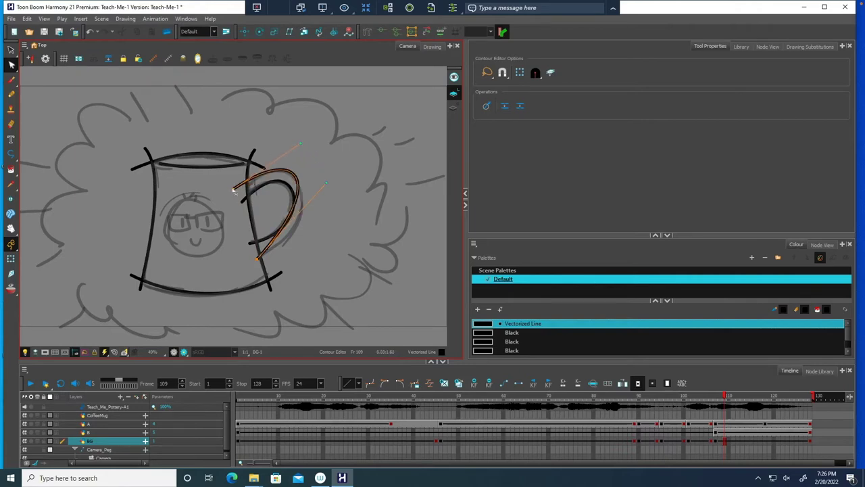
Adjust the outer handle line's upper end point and Bezier handles to round it along the sketched outer edge.
{"action": "left_click_drag", "start_coordinate": [233, 190], "coordinate": [238, 195]}
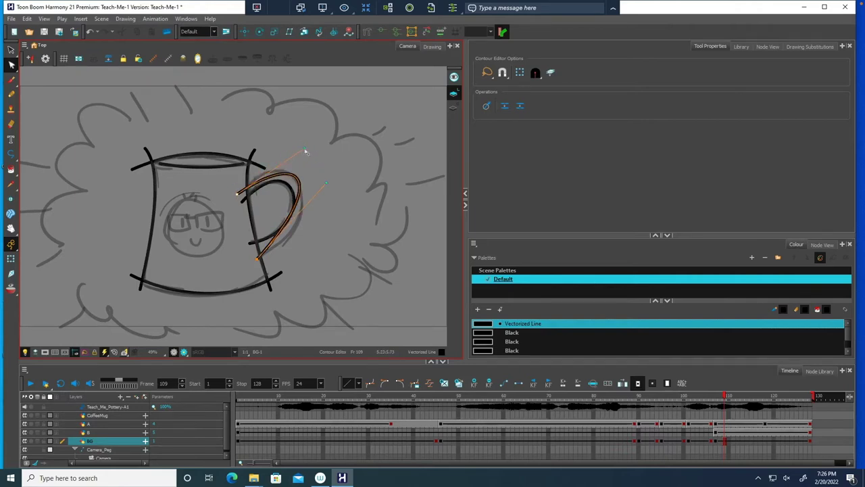
{"action": "left_click_drag", "start_coordinate": [306, 152], "coordinate": [292, 140]}
{"action": "left_click_drag", "start_coordinate": [298, 180], "coordinate": [346, 201]}
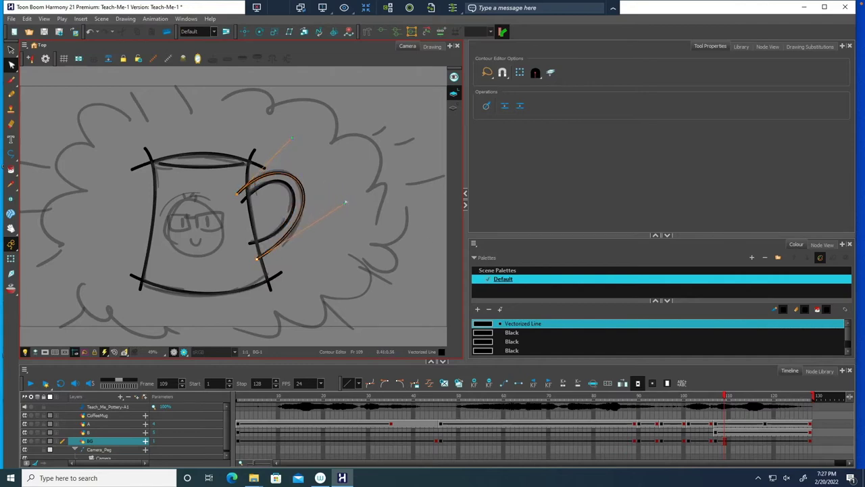
{"action": "left_click_drag", "start_coordinate": [292, 139], "coordinate": [294, 134]}
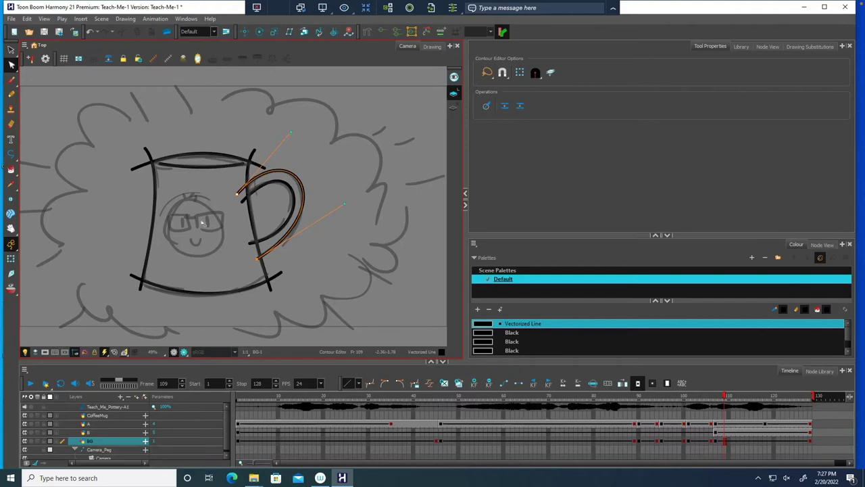
Cut off the overshooting line ends at the mug's two rim corners and the handle's upper ends with the Cutter.
{"action": "left_click", "coordinate": [11, 49]}
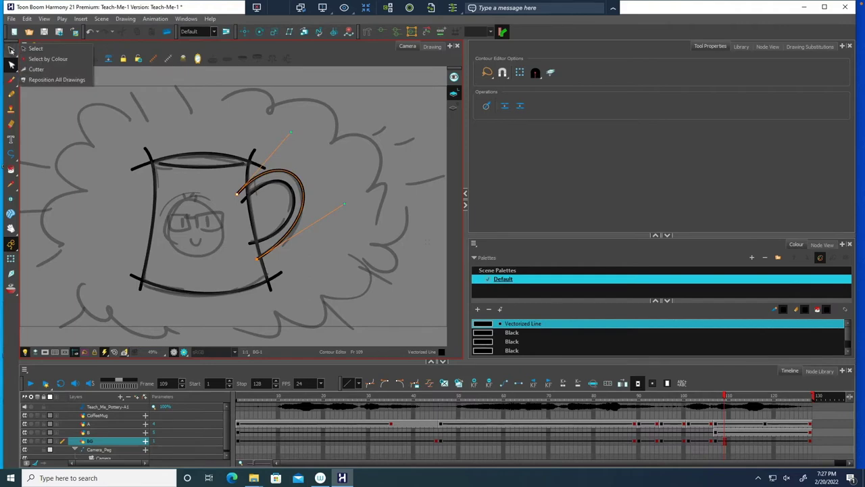
{"action": "left_click", "coordinate": [36, 69]}
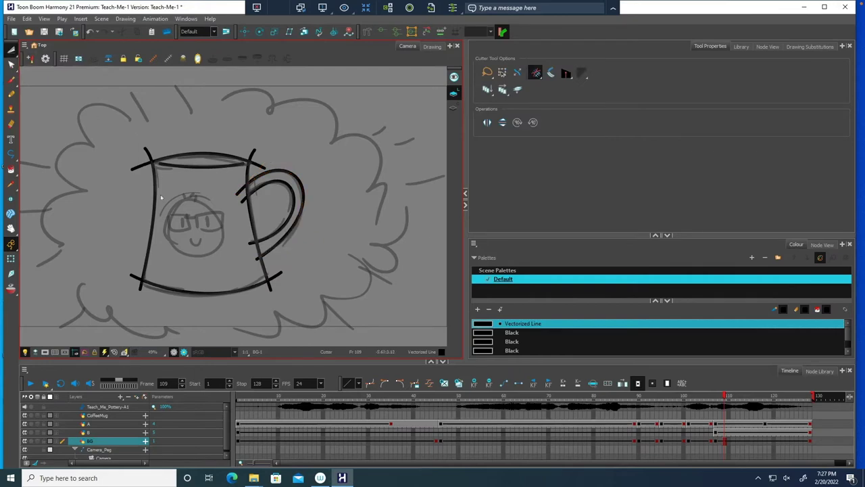
{"action": "key", "text": "2"}
{"action": "key", "text": "2"}
{"action": "key", "text": "2"}
{"action": "key", "text": "space"}
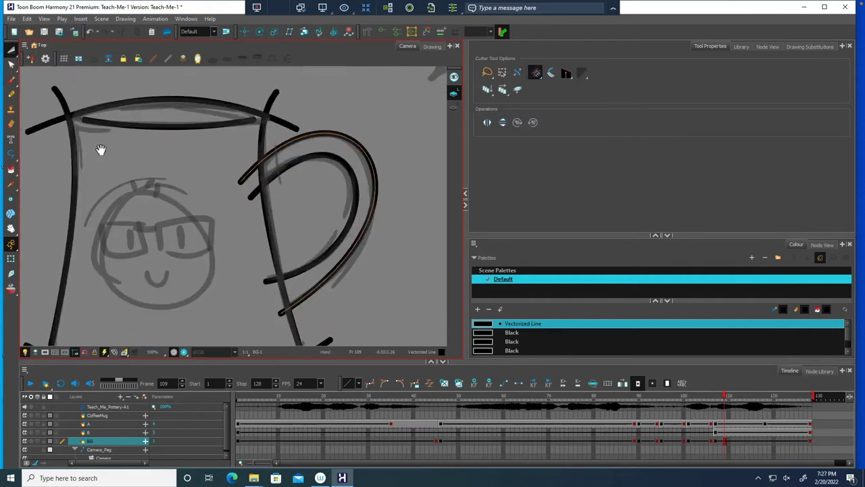
{"action": "left_click_drag", "start_coordinate": [238, 239], "coordinate": [365, 316]}
{"action": "left_click_drag", "start_coordinate": [171, 219], "coordinate": [139, 155]}
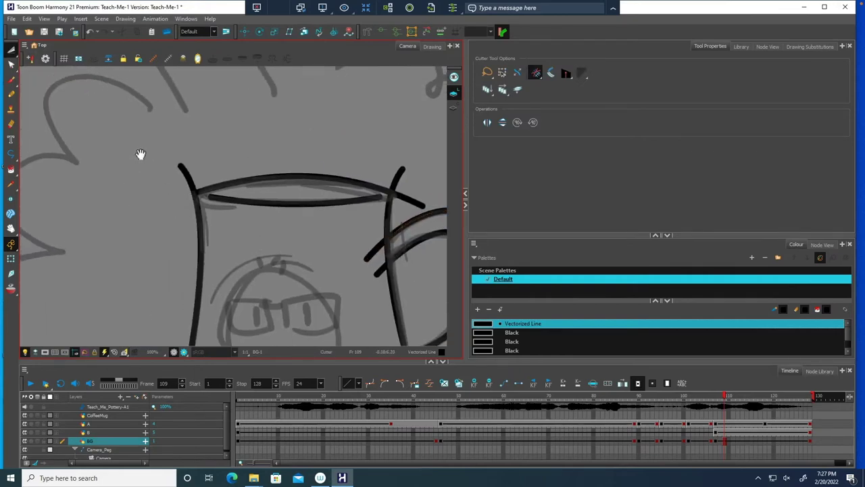
{"action": "left_click_drag", "start_coordinate": [209, 150], "coordinate": [136, 185]}
{"action": "mouse_move", "coordinate": [400, 197]}
{"action": "left_mouse_down"}
{"action": "mouse_move", "coordinate": [367, 238]}
{"action": "mouse_move", "coordinate": [379, 276]}
{"action": "left_mouse_up"}
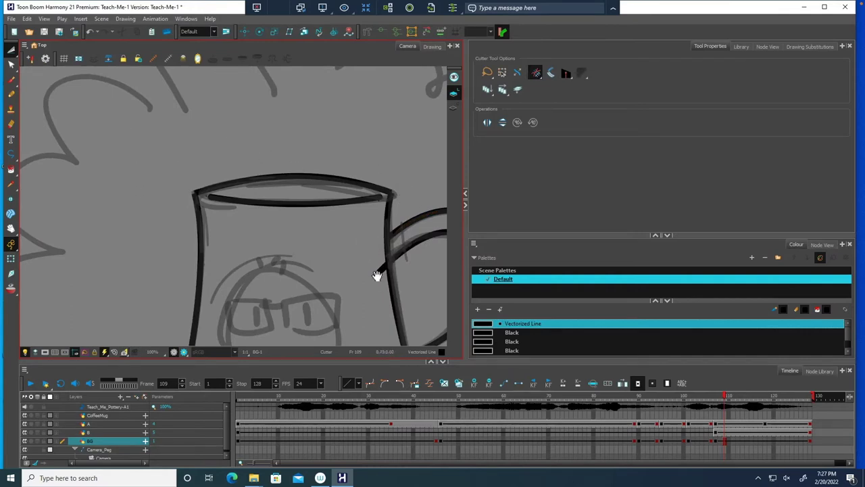
Trim the handle's lower line ends and the overshooting lines at both bottom corners of the mug.
{"action": "left_click_drag", "start_coordinate": [156, 239], "coordinate": [101, 152]}
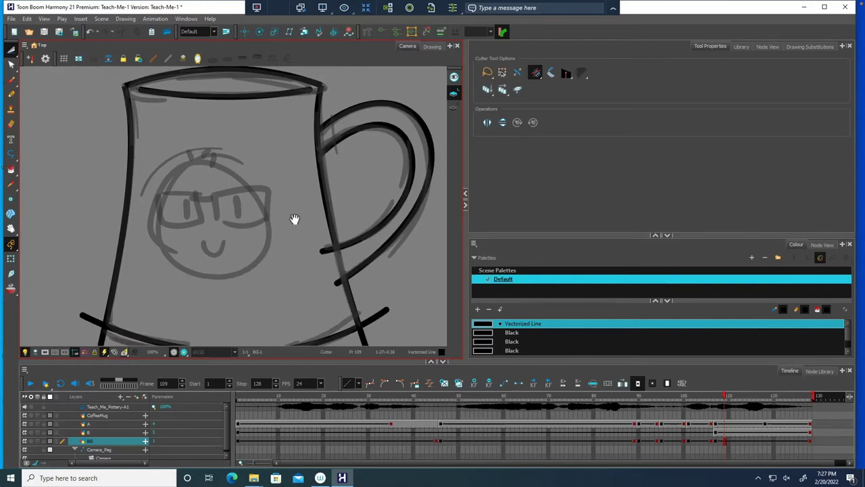
{"action": "left_click_drag", "start_coordinate": [296, 218], "coordinate": [328, 280]}
{"action": "left_click_drag", "start_coordinate": [371, 321], "coordinate": [373, 285]}
{"action": "key", "text": "space"}
{"action": "left_click_drag", "start_coordinate": [270, 201], "coordinate": [256, 130]}
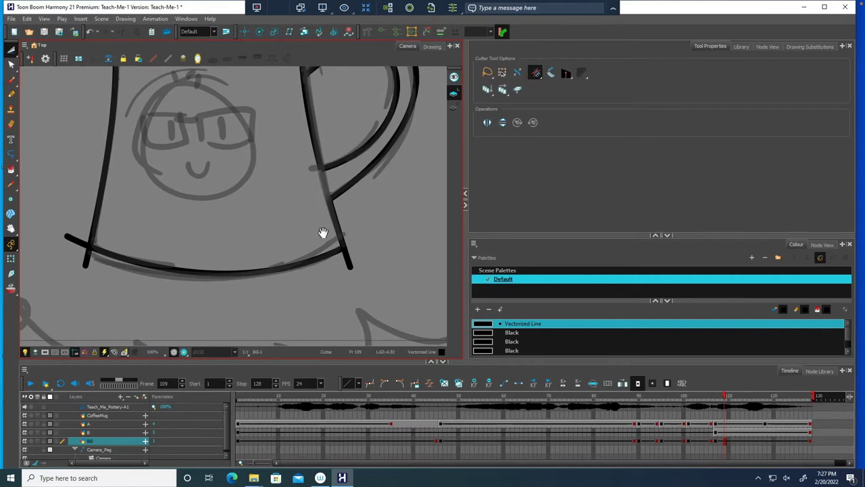
{"action": "left_click_drag", "start_coordinate": [328, 280], "coordinate": [358, 260]}
{"action": "left_click_drag", "start_coordinate": [80, 266], "coordinate": [96, 253]}
{"action": "left_click_drag", "start_coordinate": [69, 219], "coordinate": [75, 268]}
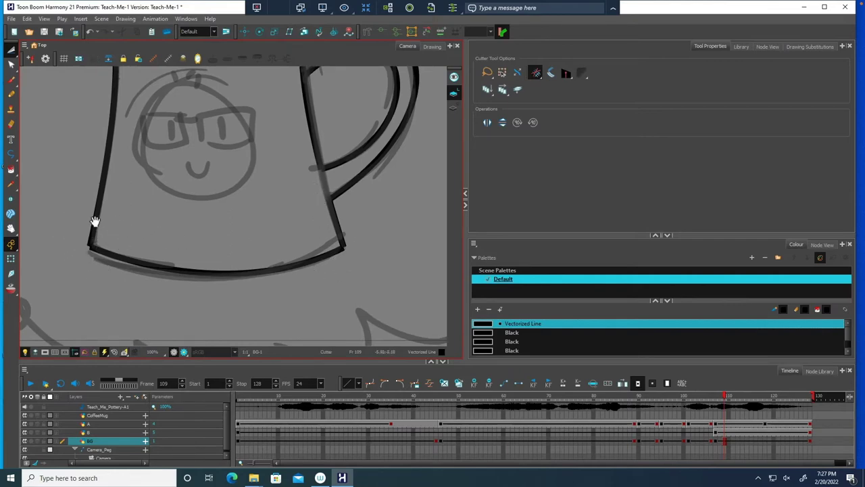
Select the mug's rim and left-side lines and set their pencil line End to Round.
{"action": "left_click_drag", "start_coordinate": [73, 181], "coordinate": [168, 286]}
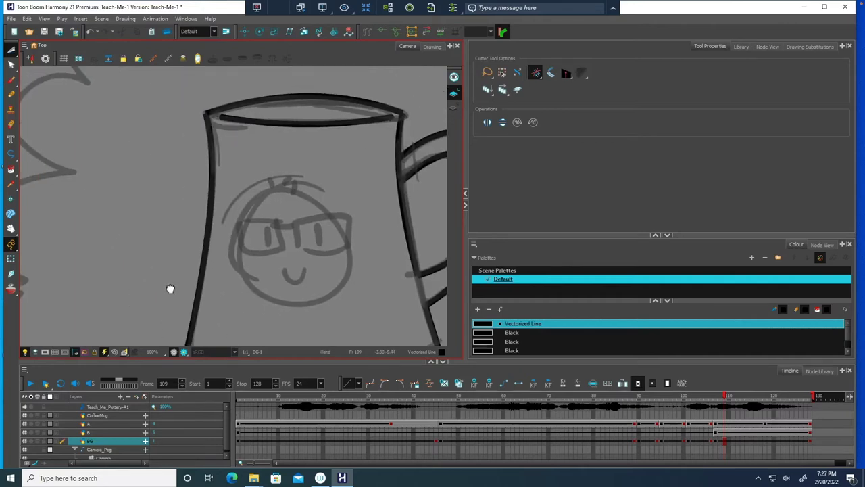
{"action": "left_click", "coordinate": [16, 51]}
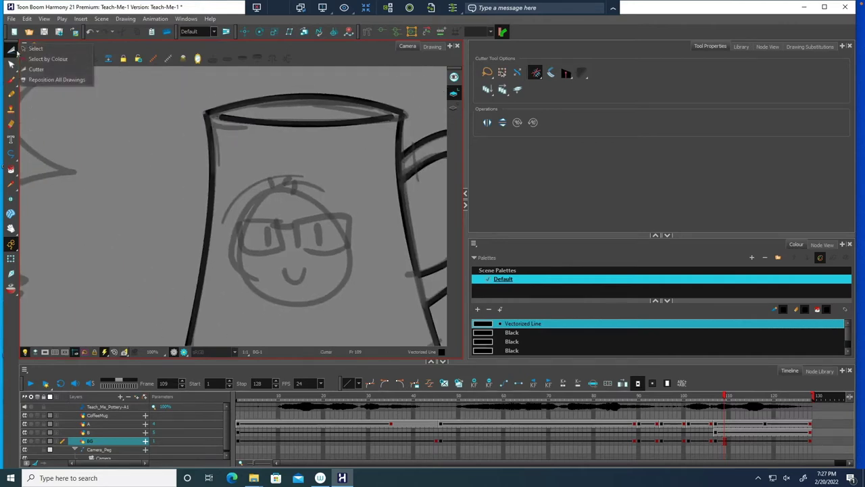
{"action": "left_click", "coordinate": [32, 48]}
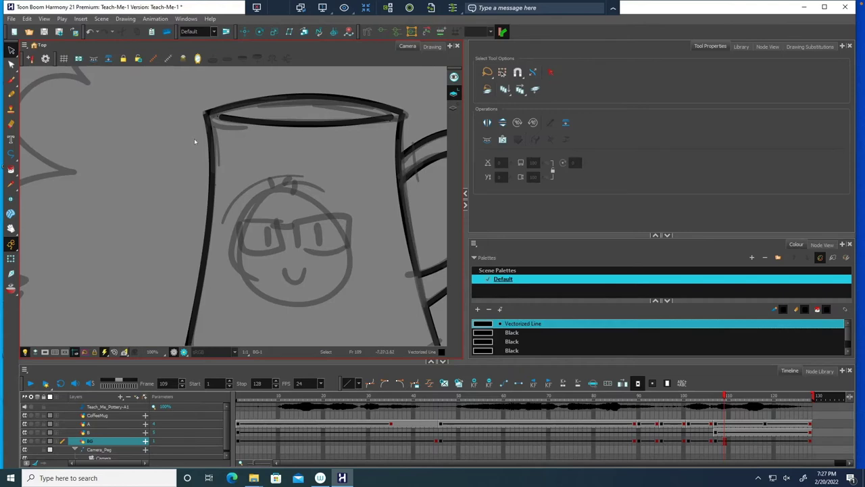
{"action": "left_click_drag", "start_coordinate": [222, 143], "coordinate": [171, 116]}
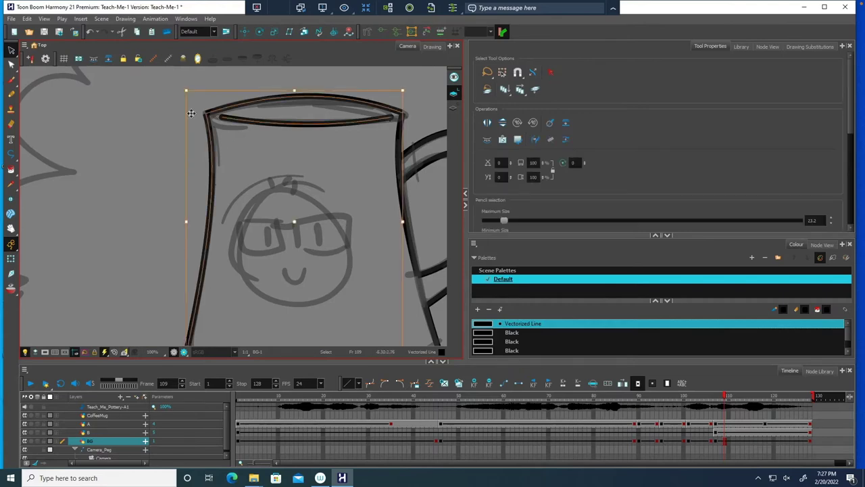
{"action": "mouse_move", "coordinate": [849, 111]}
{"action": "left_mouse_down"}
{"action": "mouse_move", "coordinate": [861, 228]}
{"action": "mouse_move", "coordinate": [847, 182]}
{"action": "mouse_move", "coordinate": [848, 207]}
{"action": "left_mouse_up"}
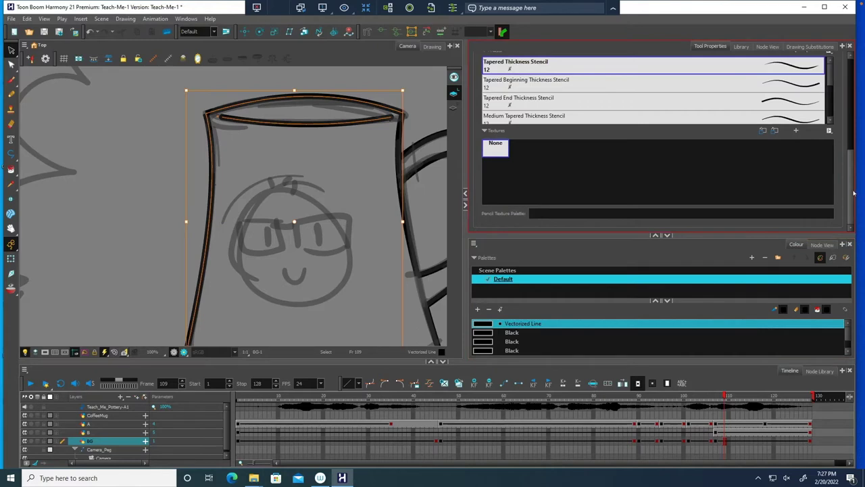
{"action": "left_click_drag", "start_coordinate": [849, 194], "coordinate": [848, 126]}
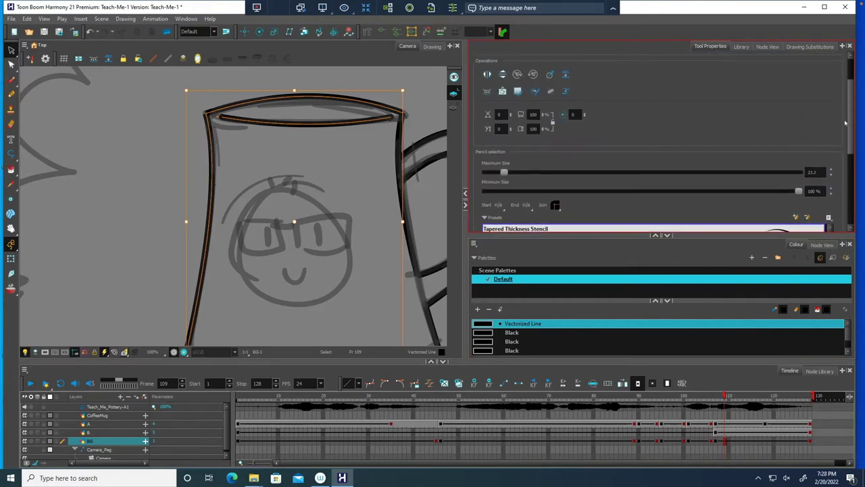
{"action": "left_click", "coordinate": [530, 201]}
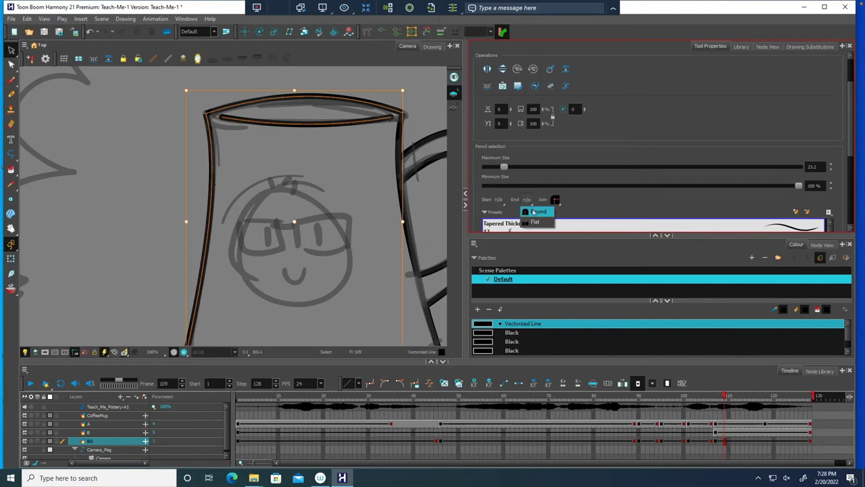
{"action": "left_click", "coordinate": [534, 211]}
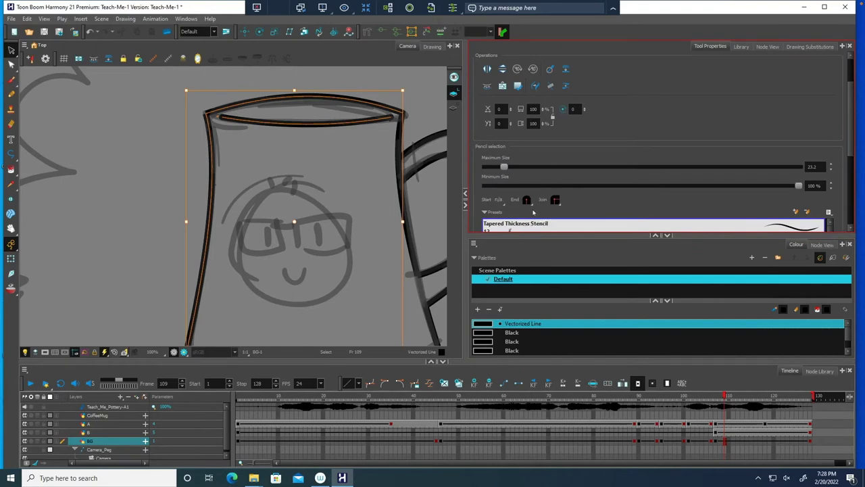
Set the pencil line Start of the selected rim and left-side lines to Round.
{"action": "left_click", "coordinate": [498, 201]}
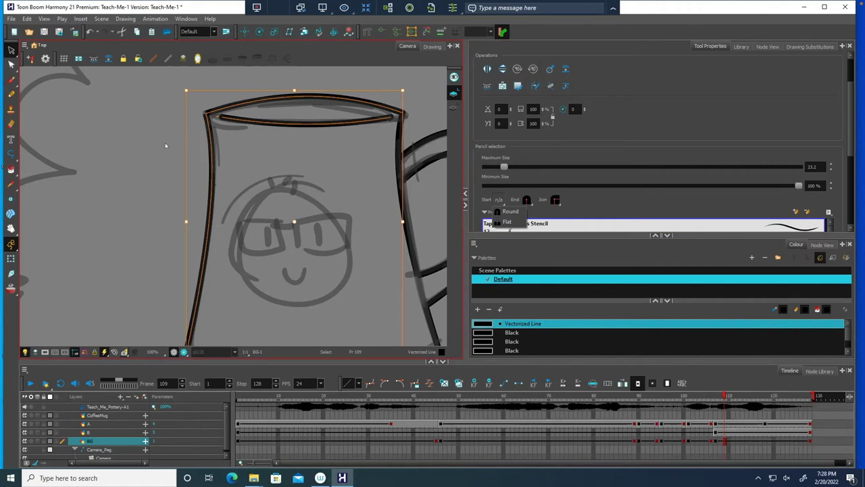
{"action": "left_click_drag", "start_coordinate": [166, 146], "coordinate": [197, 207]}
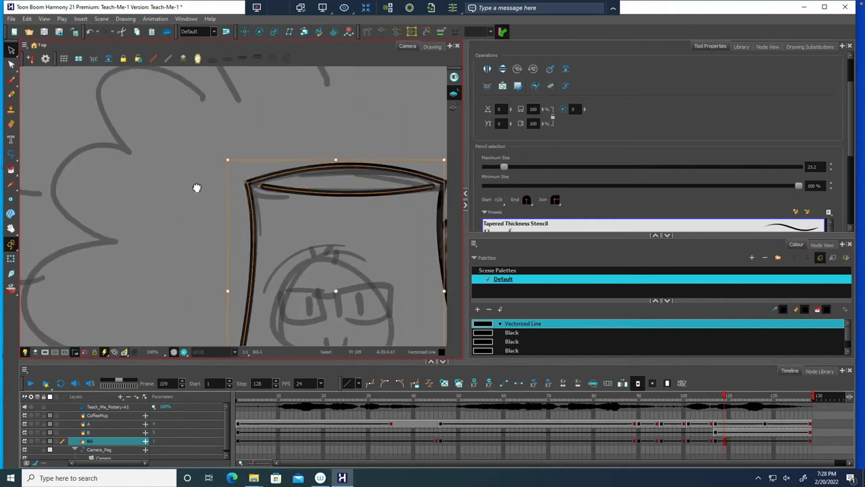
{"action": "scroll", "coordinate": [239, 169], "scroll_direction": "up", "scroll_amount": 5}
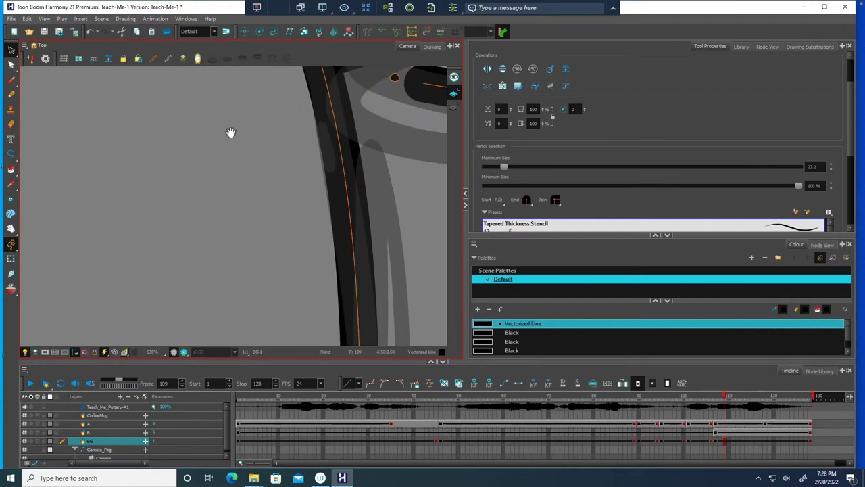
{"action": "left_click_drag", "start_coordinate": [231, 132], "coordinate": [183, 290]}
{"action": "left_click_drag", "start_coordinate": [199, 216], "coordinate": [171, 203]}
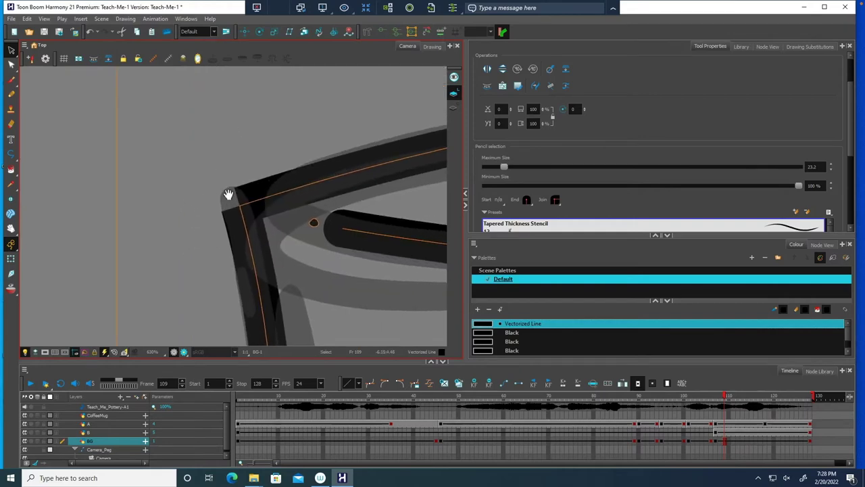
{"action": "left_click", "coordinate": [498, 200]}
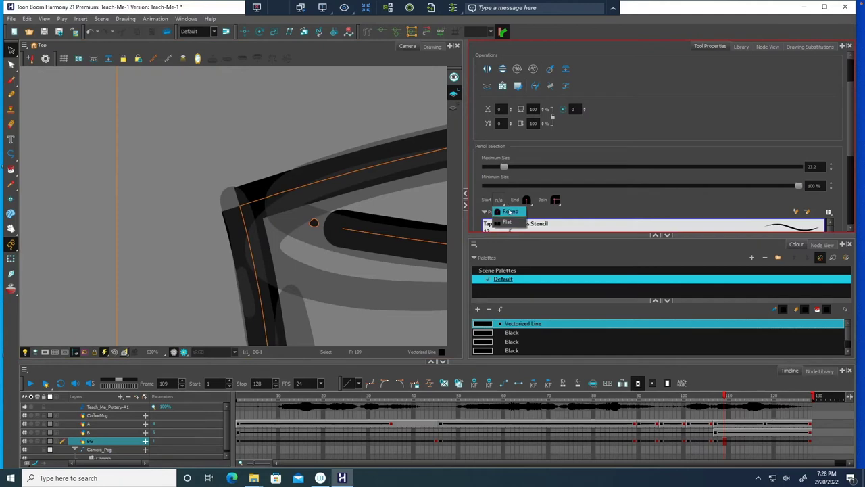
{"action": "left_click", "coordinate": [510, 211]}
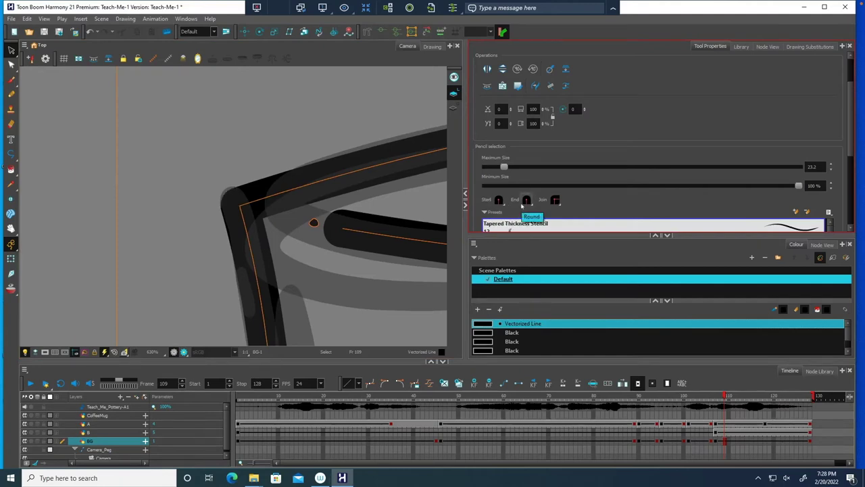
Examine the mug's upper-left corner close up, and look over the whole trimmed outline.
{"action": "key", "text": "space"}
{"action": "left_click_drag", "start_coordinate": [208, 260], "coordinate": [141, 183]}
{"action": "left_click_drag", "start_coordinate": [156, 231], "coordinate": [123, 196]}
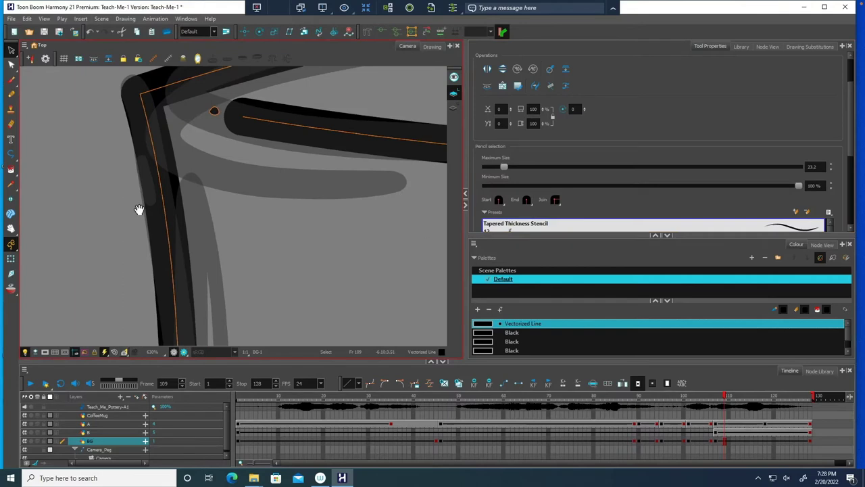
{"action": "key", "text": "2"}
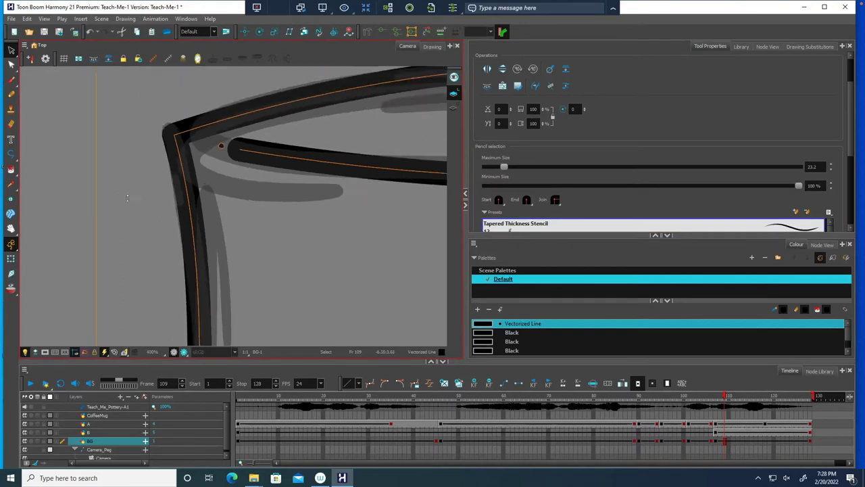
{"action": "key", "text": "2"}
{"action": "key", "text": "2"}
{"action": "key", "text": "2"}
{"action": "key", "text": "2"}
{"action": "key", "text": "2"}
{"action": "key", "text": "2"}
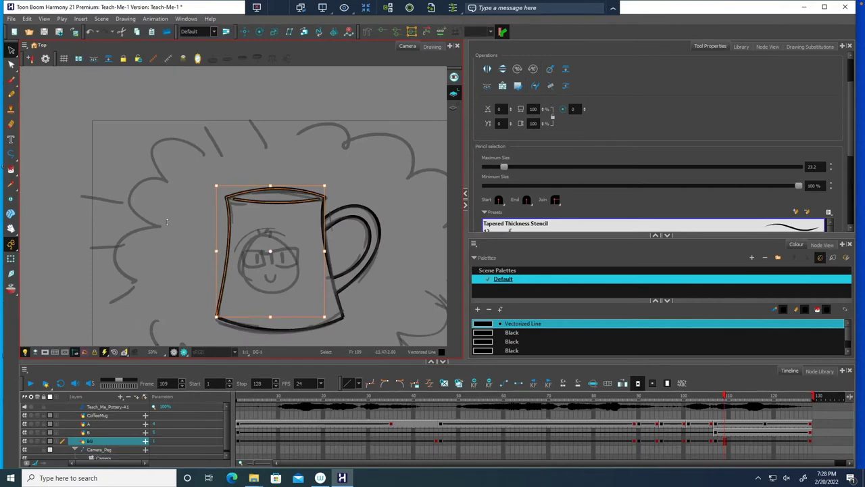
{"action": "left_click_drag", "start_coordinate": [173, 225], "coordinate": [143, 208]}
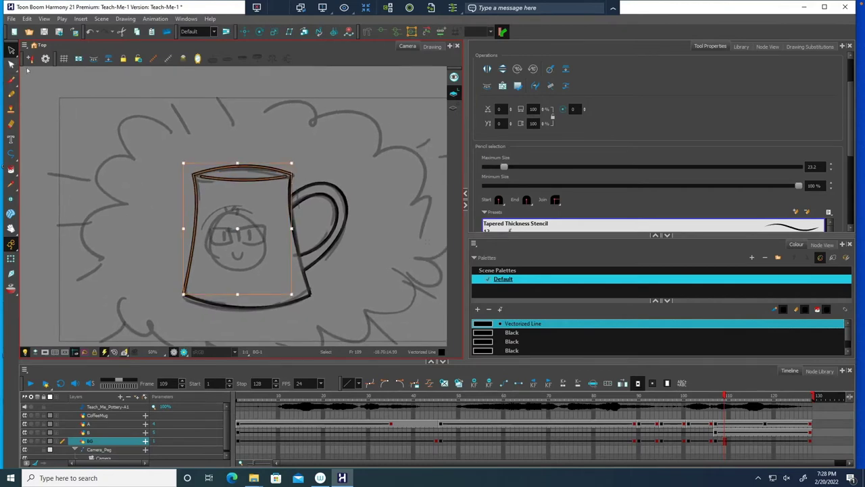
Recolour the first Black swatch to bright cyan and paint the mug's body, rim opening and handle with it.
{"action": "left_click", "coordinate": [10, 169]}
{"action": "double_click", "coordinate": [487, 334]}
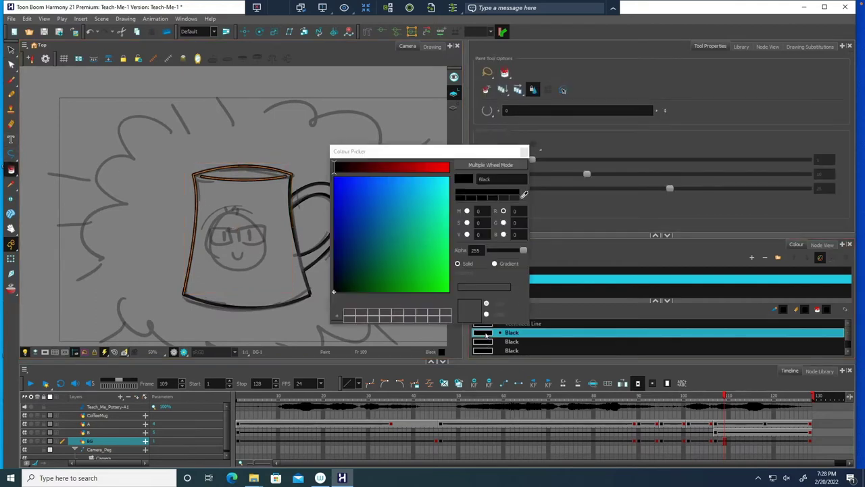
{"action": "left_click_drag", "start_coordinate": [439, 185], "coordinate": [452, 182]}
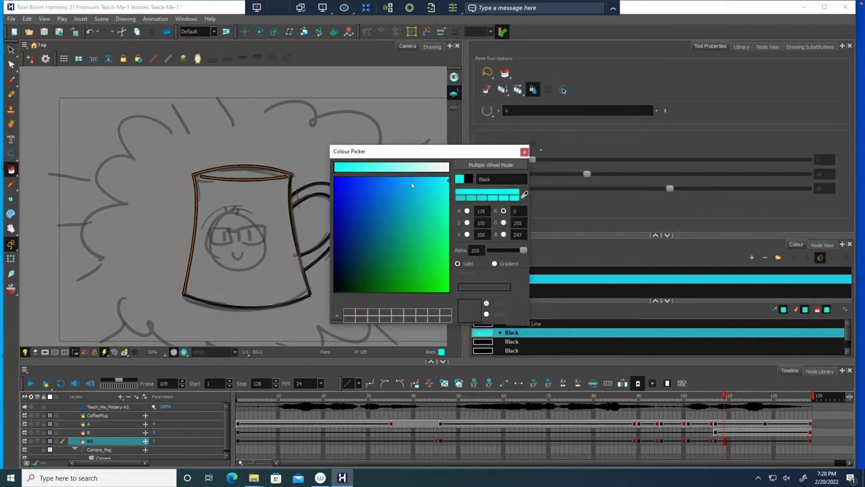
{"action": "left_click", "coordinate": [441, 189]}
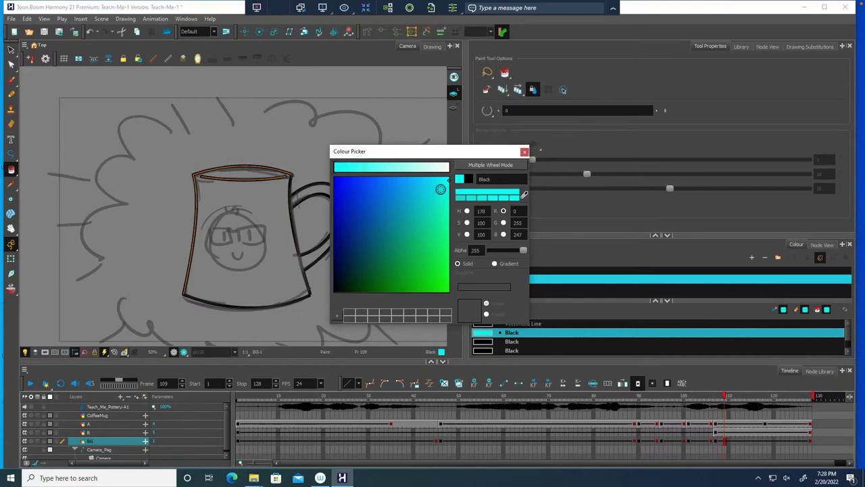
{"action": "left_click", "coordinate": [524, 151]}
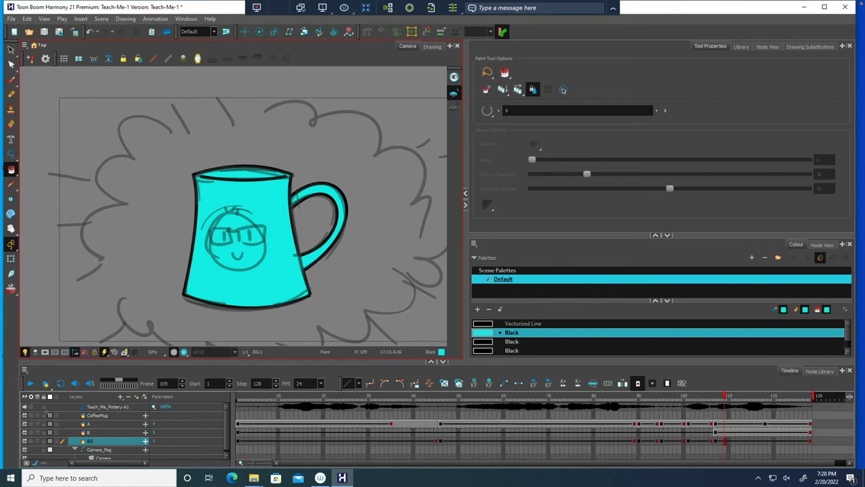
Toggle the visibility of layer A with the rough mug sketch to compare, and leave it hidden.
{"action": "left_click", "coordinate": [25, 432]}
{"action": "left_click", "coordinate": [26, 424]}
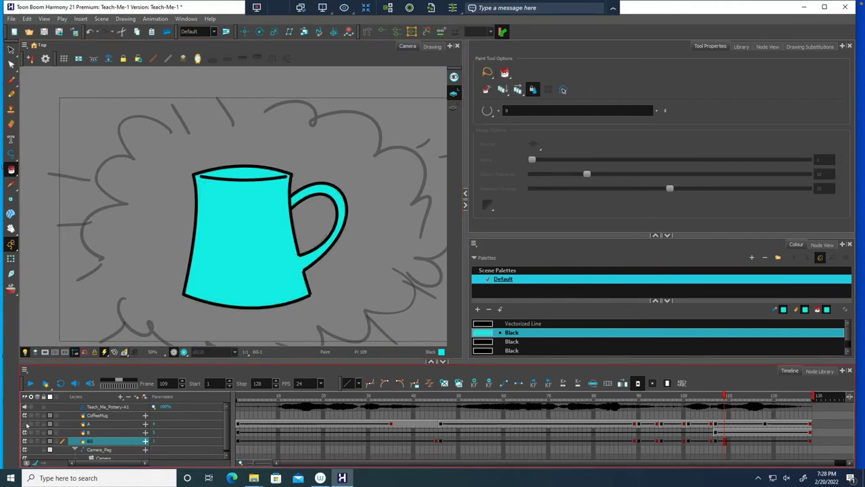
{"action": "left_click", "coordinate": [26, 424]}
{"action": "left_click", "coordinate": [26, 424]}
{"action": "left_click", "coordinate": [27, 430]}
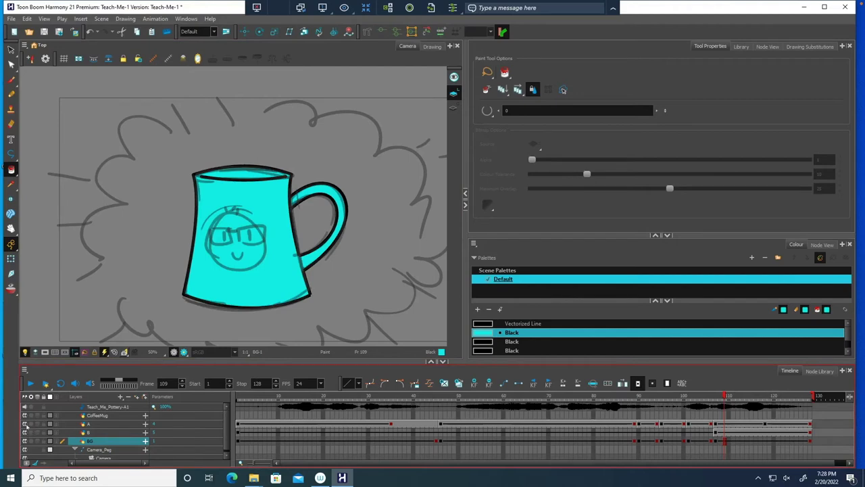
{"action": "left_click", "coordinate": [25, 424]}
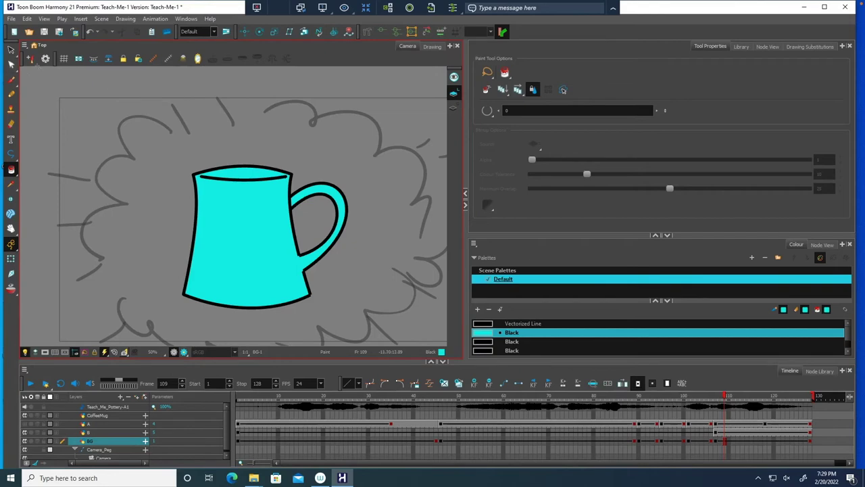
Select the mug body's line inside the handle opening and set its pencil line End and Start to Round.
{"action": "left_click", "coordinate": [10, 50]}
{"action": "left_click", "coordinate": [301, 255]}
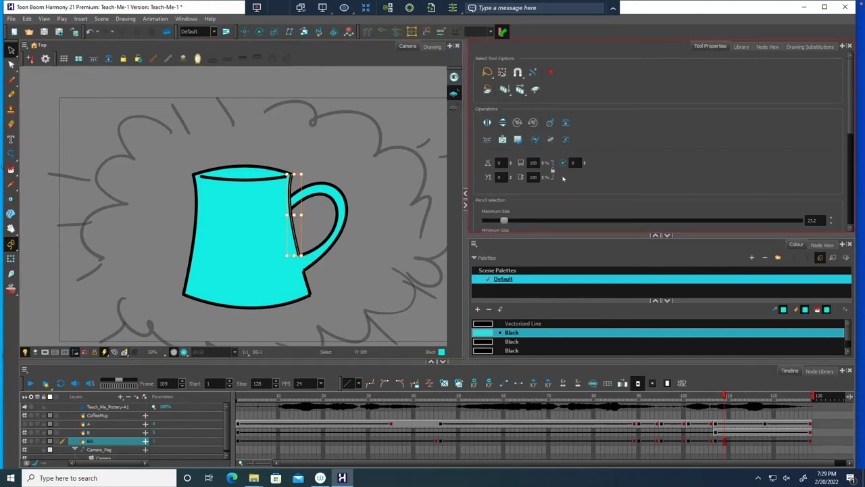
{"action": "scroll", "coordinate": [570, 161], "scroll_direction": "down", "scroll_amount": 2}
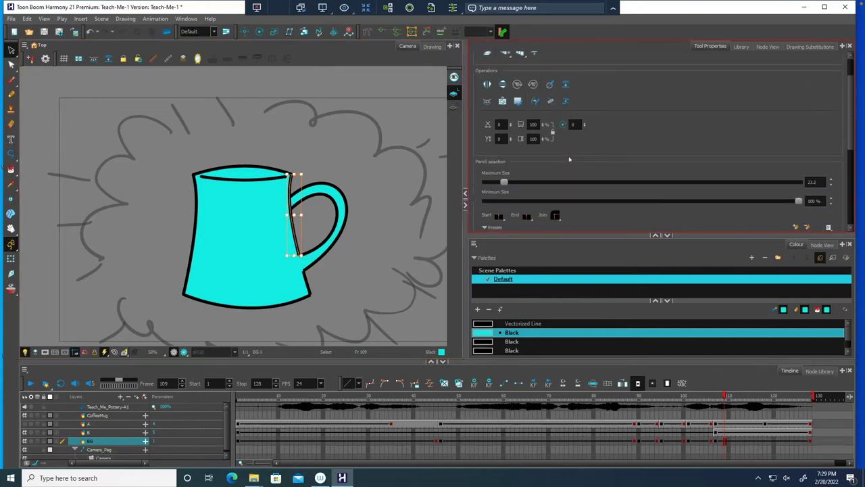
{"action": "left_click", "coordinate": [527, 216]}
{"action": "left_click", "coordinate": [534, 227]}
{"action": "left_click", "coordinate": [498, 217]}
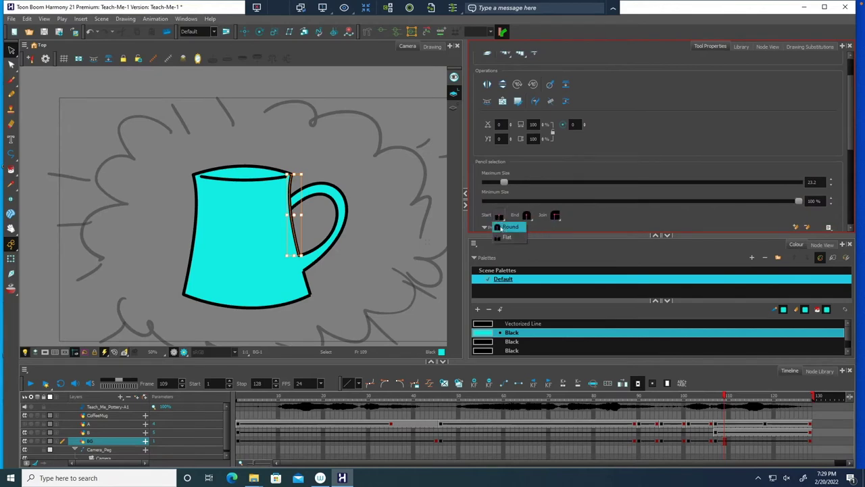
{"action": "left_click", "coordinate": [509, 227]}
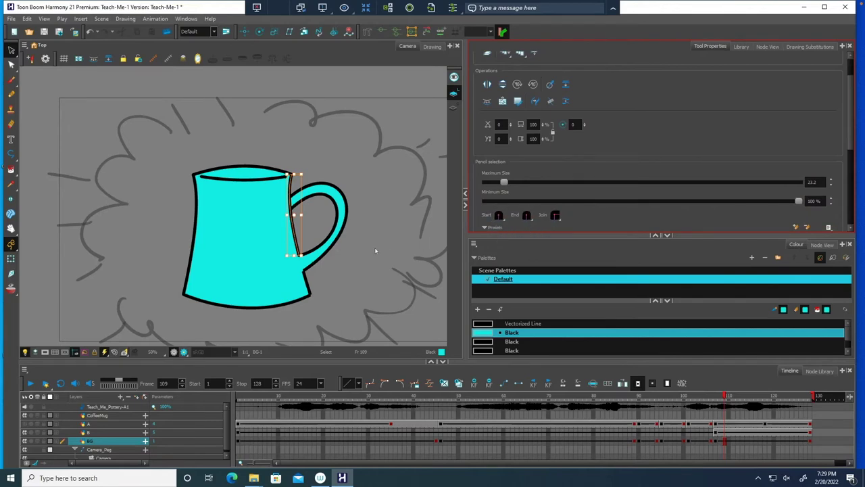
Set the pencil line End and Start of the handle's outer line to Round, and deselect it.
{"action": "left_click", "coordinate": [310, 267]}
{"action": "left_click", "coordinate": [537, 265]}
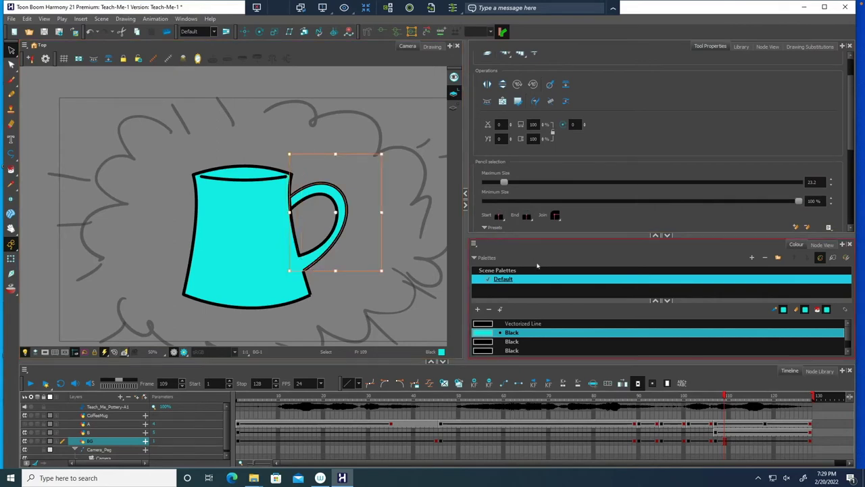
{"action": "left_click", "coordinate": [527, 216]}
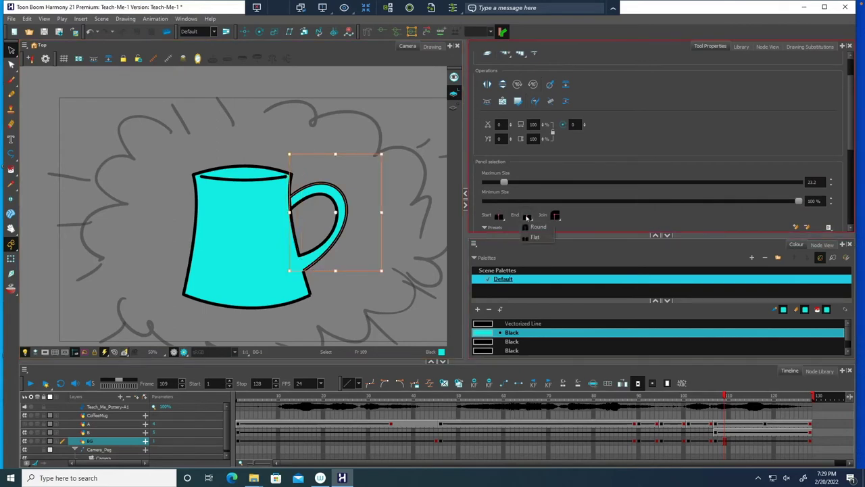
{"action": "left_click", "coordinate": [533, 228]}
{"action": "left_click", "coordinate": [500, 216]}
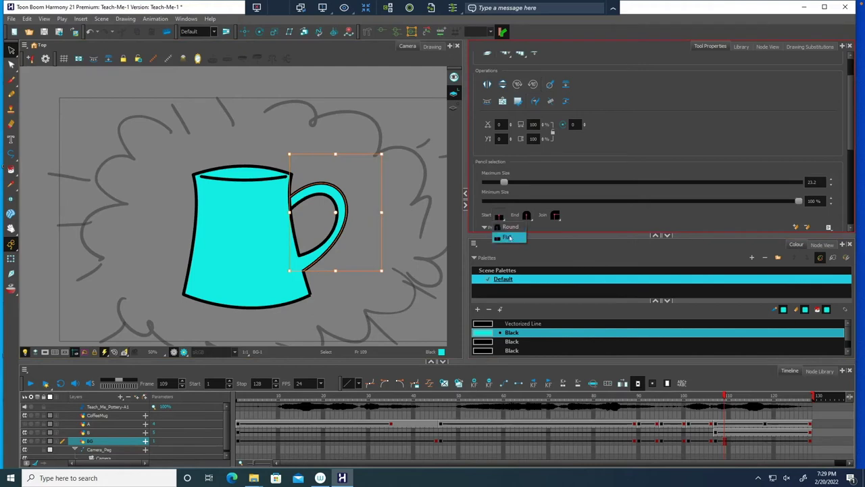
{"action": "left_click", "coordinate": [509, 227]}
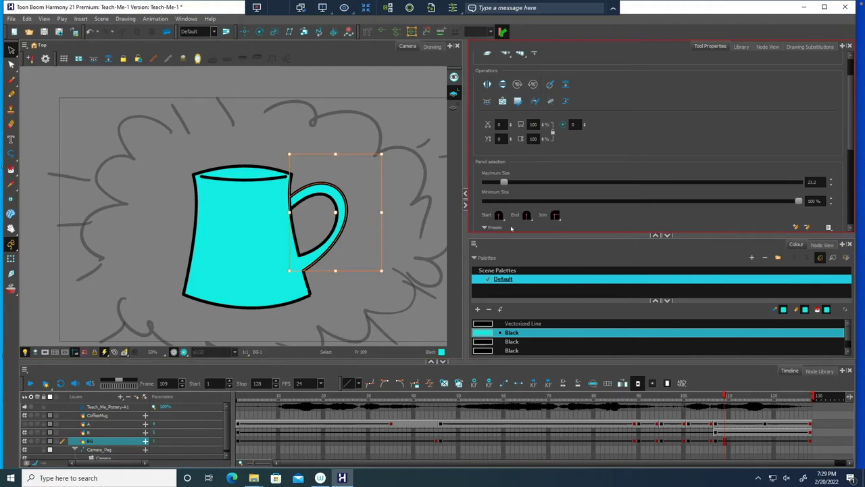
{"action": "left_click", "coordinate": [144, 240]}
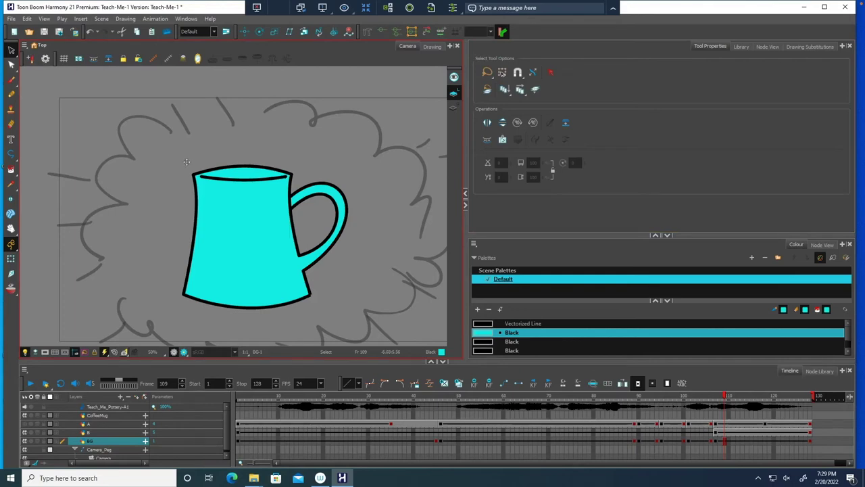
With the Pencil Editor, bow the lower contour of the mug's inner rim line downward to thicken its middle.
{"action": "key", "text": "2"}
{"action": "key", "text": "2"}
{"action": "key", "text": "2"}
{"action": "key", "text": "2"}
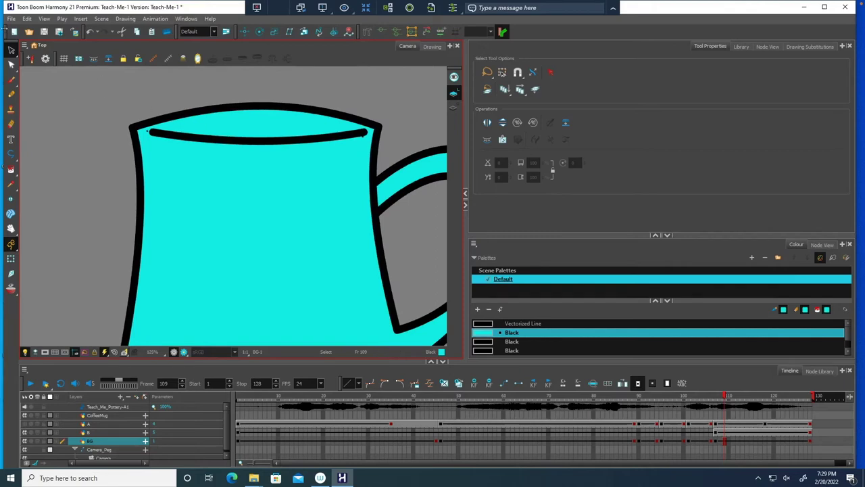
{"action": "left_click", "coordinate": [11, 154]}
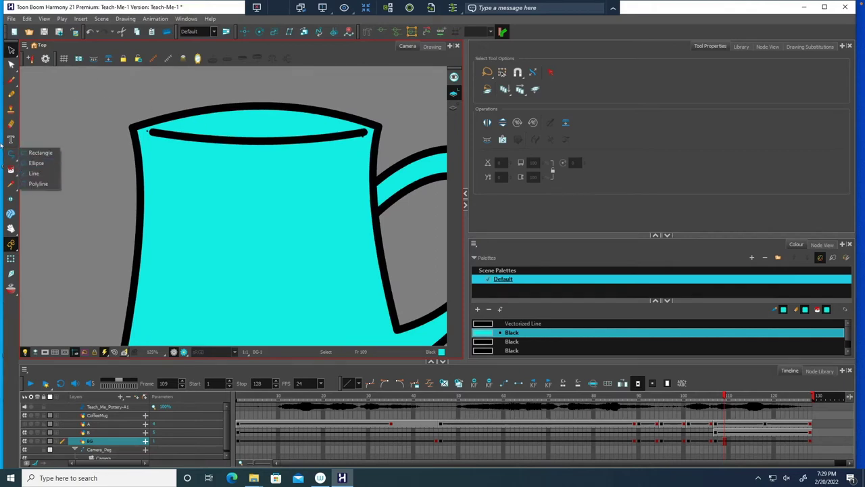
{"action": "left_click", "coordinate": [12, 65]}
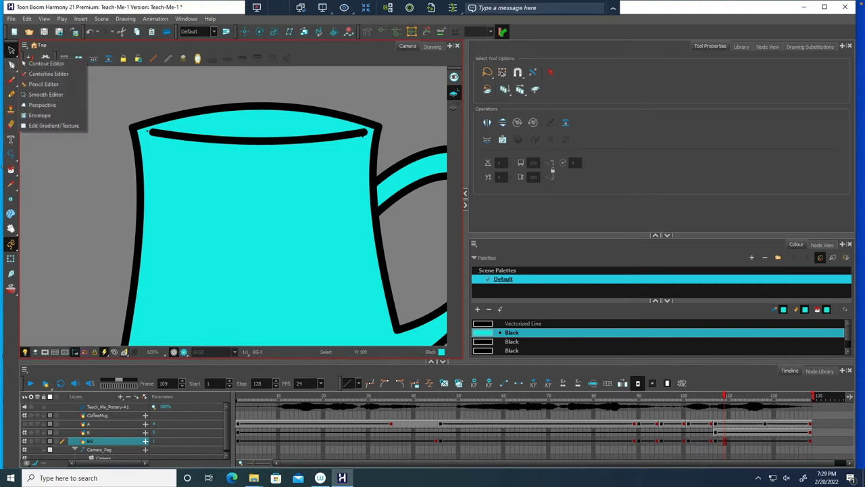
{"action": "left_click", "coordinate": [44, 85]}
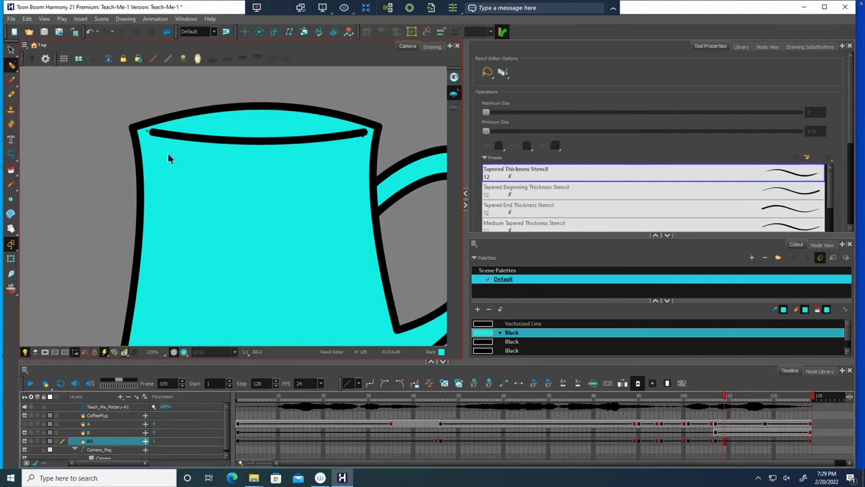
{"action": "left_click", "coordinate": [198, 142]}
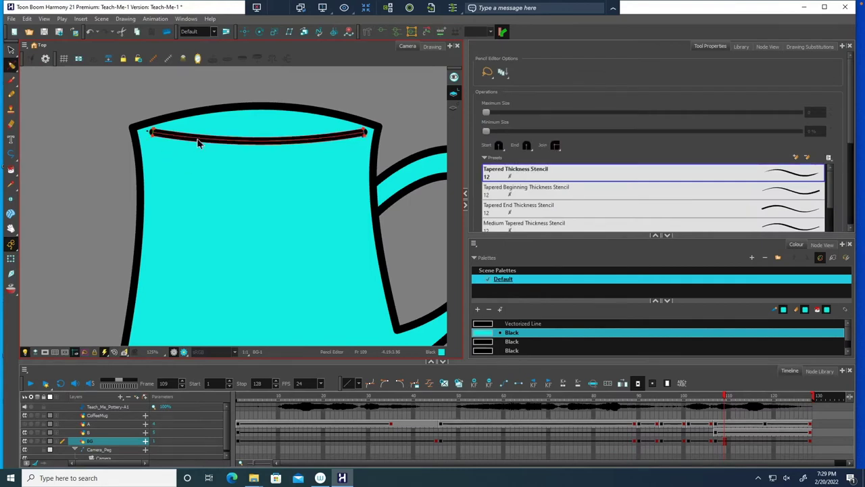
{"action": "left_click", "coordinate": [364, 135]}
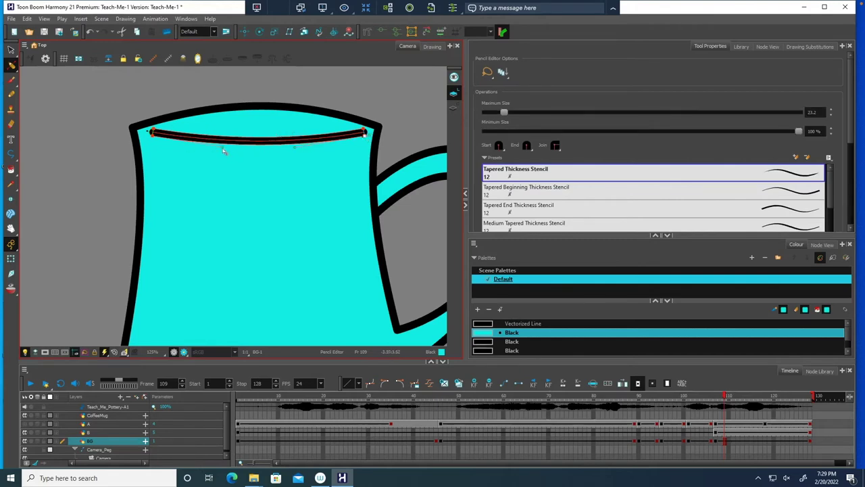
{"action": "left_click_drag", "start_coordinate": [223, 147], "coordinate": [232, 160]}
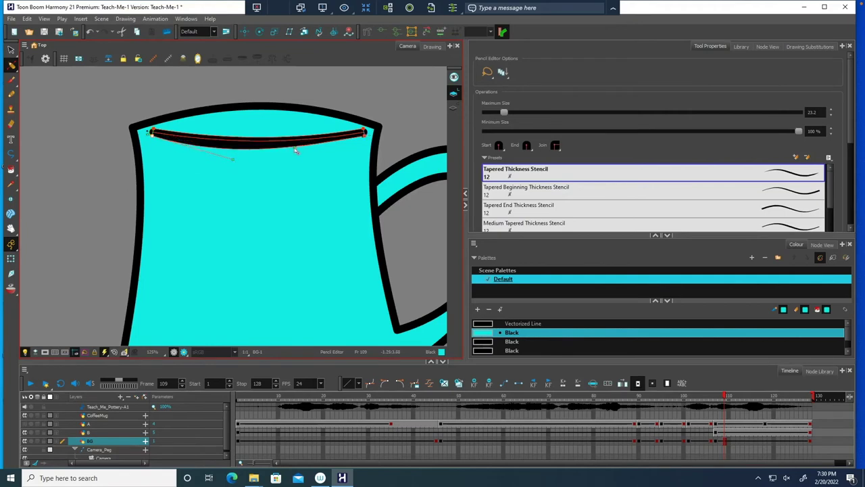
{"action": "left_click_drag", "start_coordinate": [294, 149], "coordinate": [295, 152]}
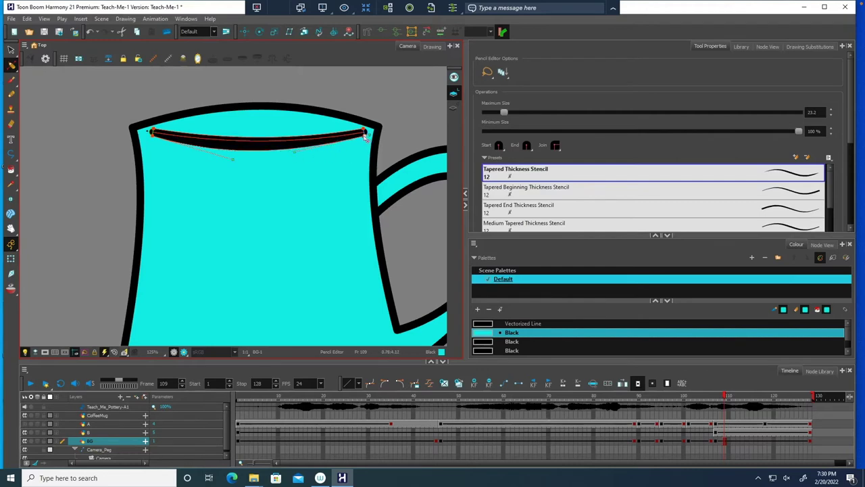
Narrow both ends of the inner rim line so it tapers toward the mug's sides, and deselect it.
{"action": "left_click_drag", "start_coordinate": [365, 135], "coordinate": [364, 133]}
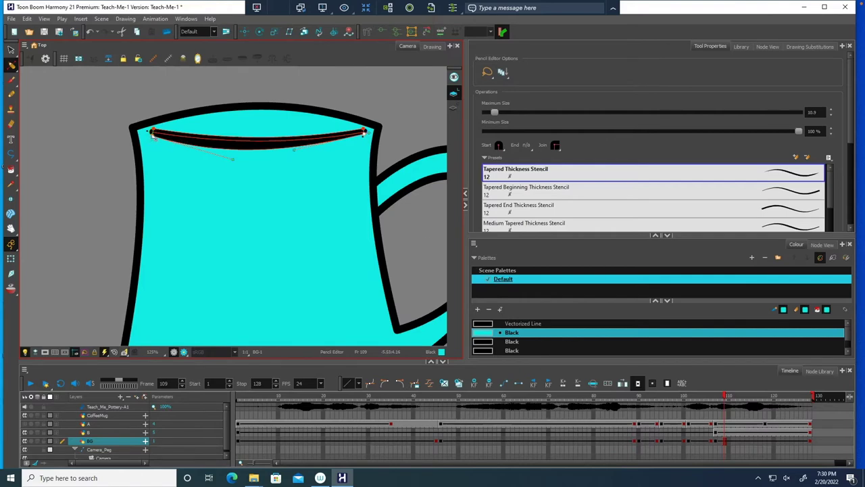
{"action": "left_click_drag", "start_coordinate": [153, 135], "coordinate": [151, 138]}
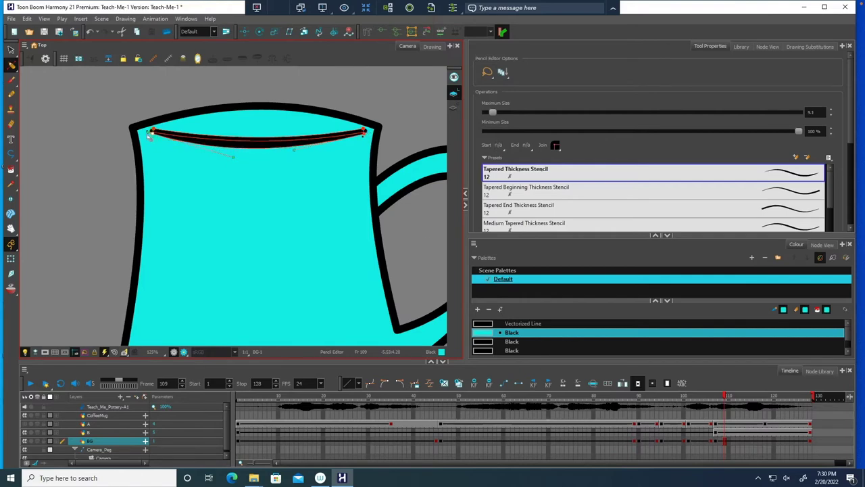
{"action": "left_click", "coordinate": [80, 142]}
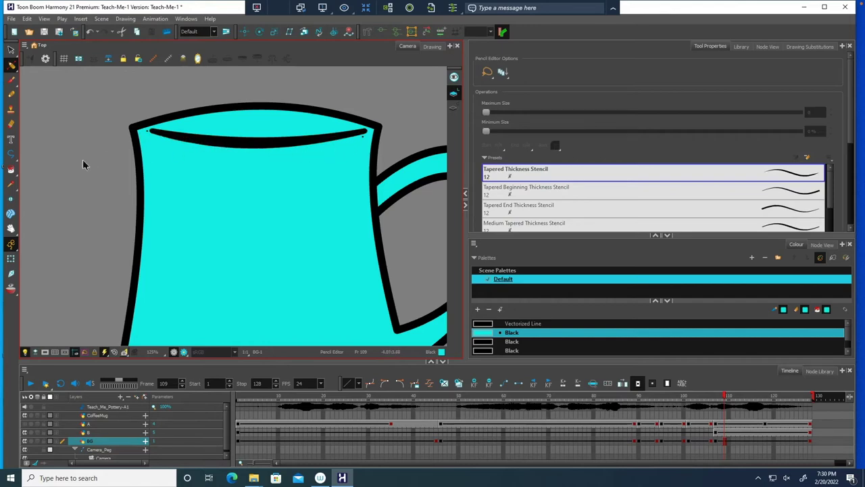
Pull the outer contour of the handle's inner line outward to thicken its curve, and adjust its lower end point.
{"action": "key", "text": "space"}
{"action": "left_click_drag", "start_coordinate": [109, 200], "coordinate": [48, 159]}
{"action": "left_click_drag", "start_coordinate": [314, 228], "coordinate": [299, 212]}
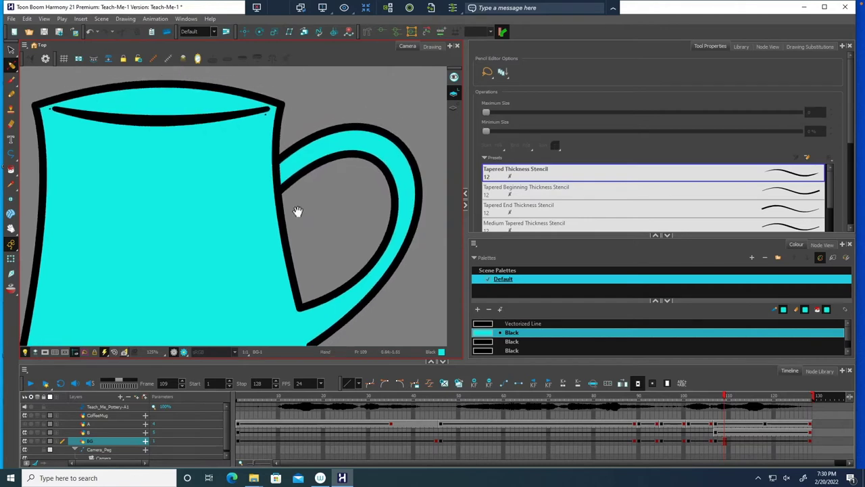
{"action": "left_click", "coordinate": [297, 176]}
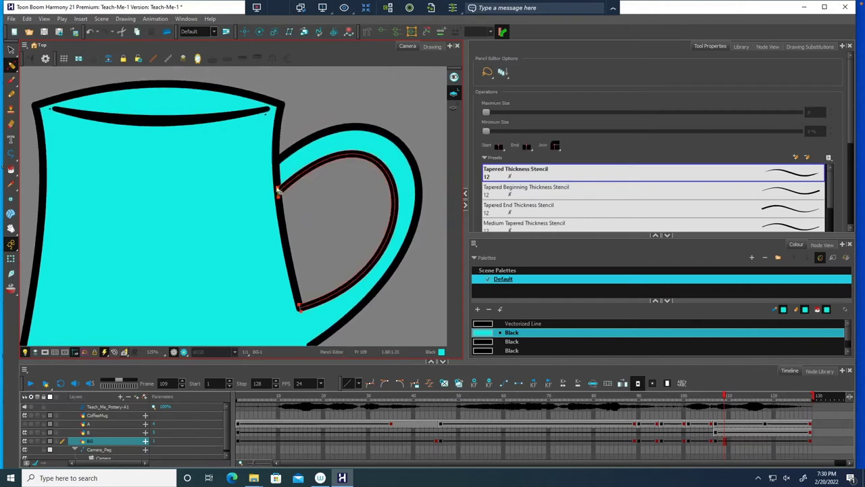
{"action": "left_click", "coordinate": [278, 190]}
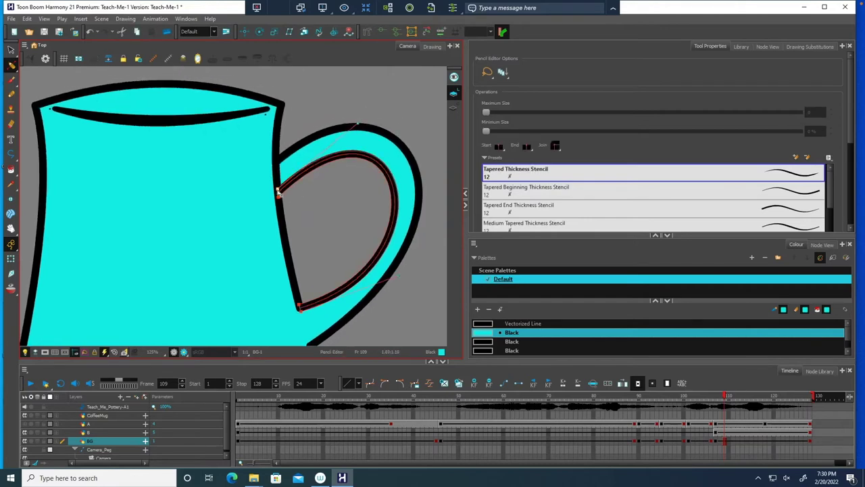
{"action": "left_click", "coordinate": [350, 126]}
{"action": "left_click_drag", "start_coordinate": [351, 127], "coordinate": [356, 118]}
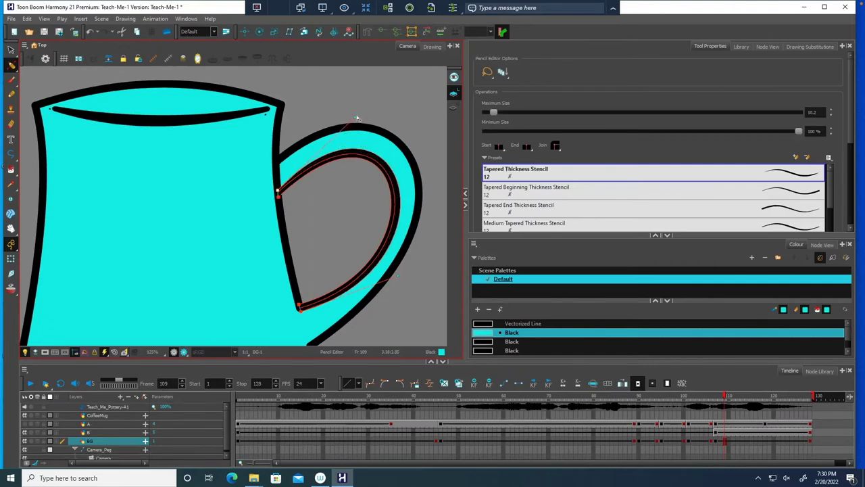
{"action": "left_click", "coordinate": [300, 309]}
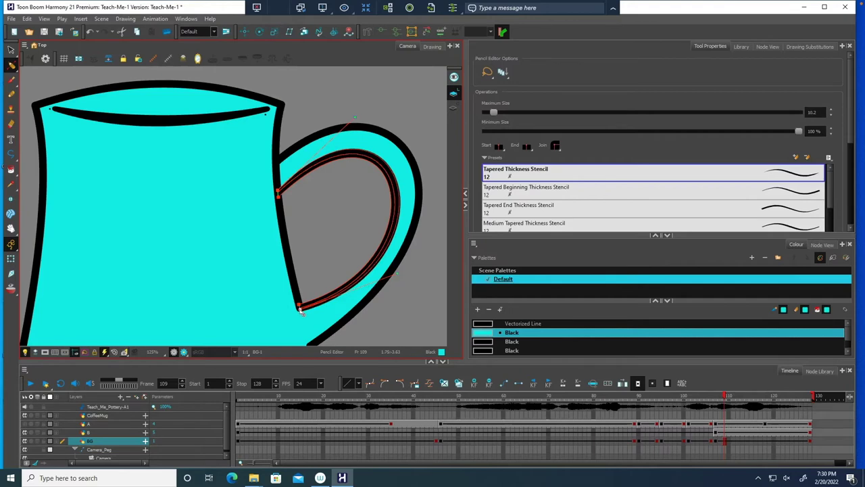
{"action": "left_click_drag", "start_coordinate": [301, 309], "coordinate": [299, 304]}
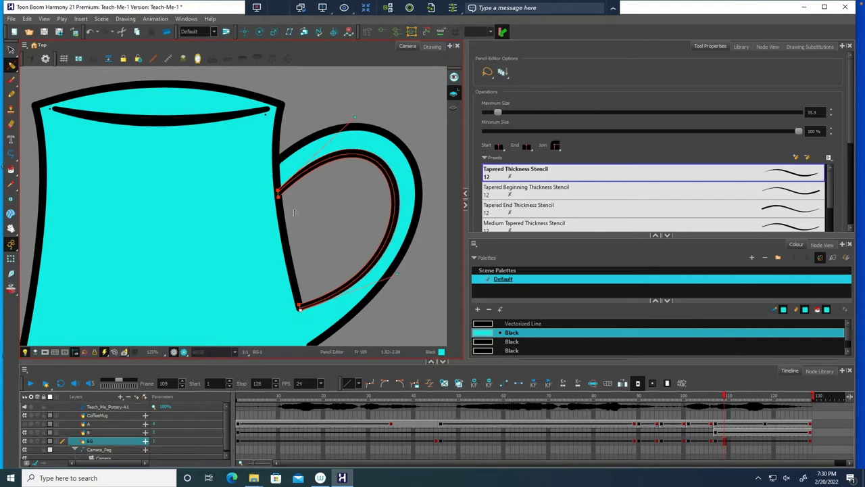
Taper the upper end of the handle's outer line where it meets the mug, and pull its contour outward to thicken the curve.
{"action": "left_click", "coordinate": [299, 145]}
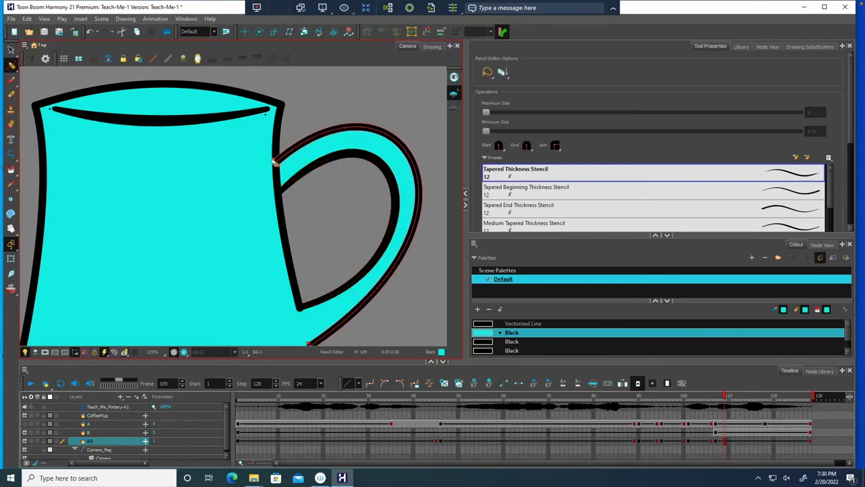
{"action": "left_click", "coordinate": [276, 162]}
{"action": "left_click_drag", "start_coordinate": [275, 162], "coordinate": [275, 163]}
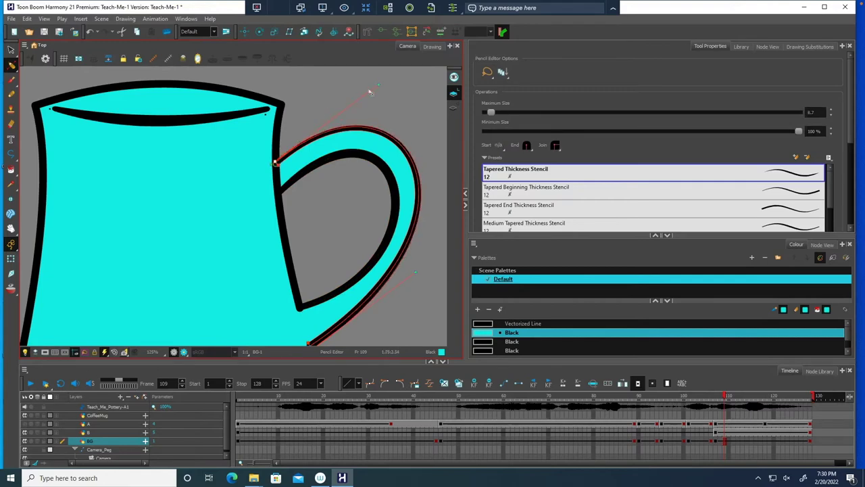
{"action": "left_click_drag", "start_coordinate": [380, 85], "coordinate": [372, 70]}
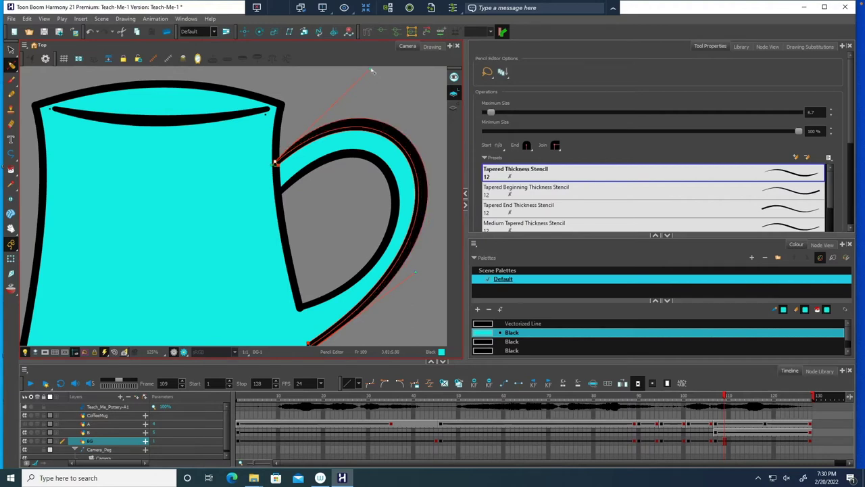
{"action": "key", "text": "1"}
{"action": "key", "text": "1"}
{"action": "key", "text": "1"}
{"action": "key", "text": "1"}
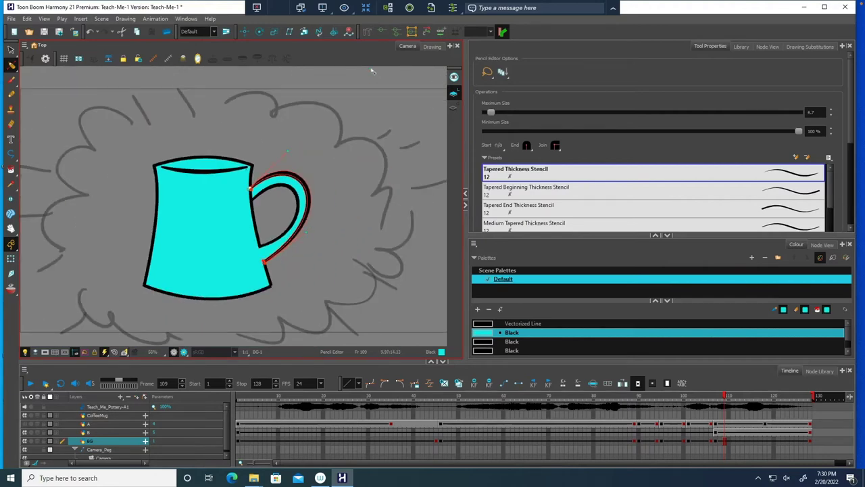
{"action": "left_click", "coordinate": [121, 236]}
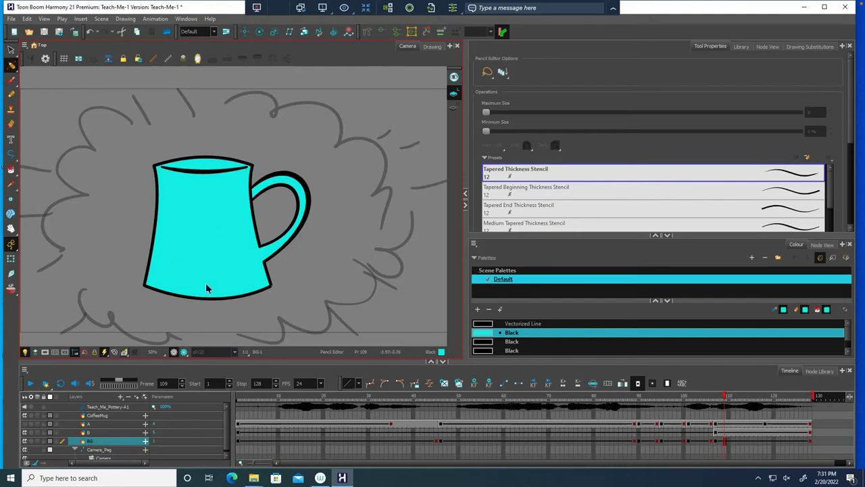
Set up the Brush tool with the Vectorized Line colour, check the CoffeeMug layer, and make layer BG active again.
{"action": "left_click", "coordinate": [484, 327]}
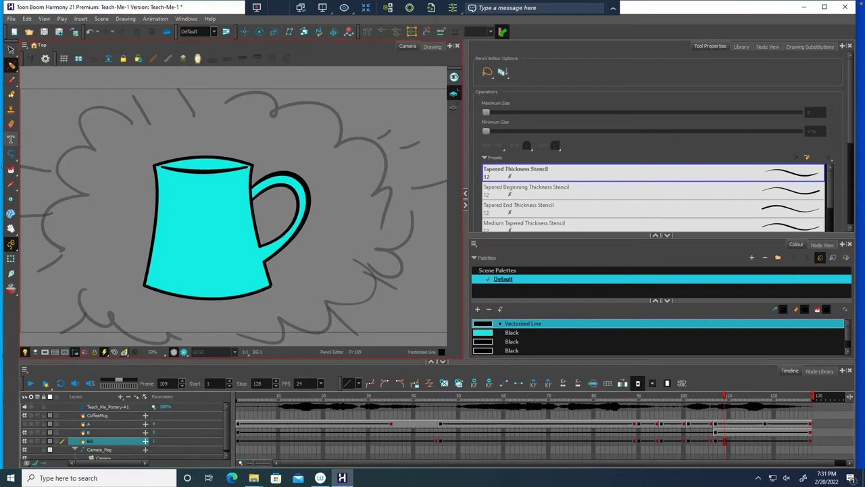
{"action": "left_click", "coordinate": [10, 79]}
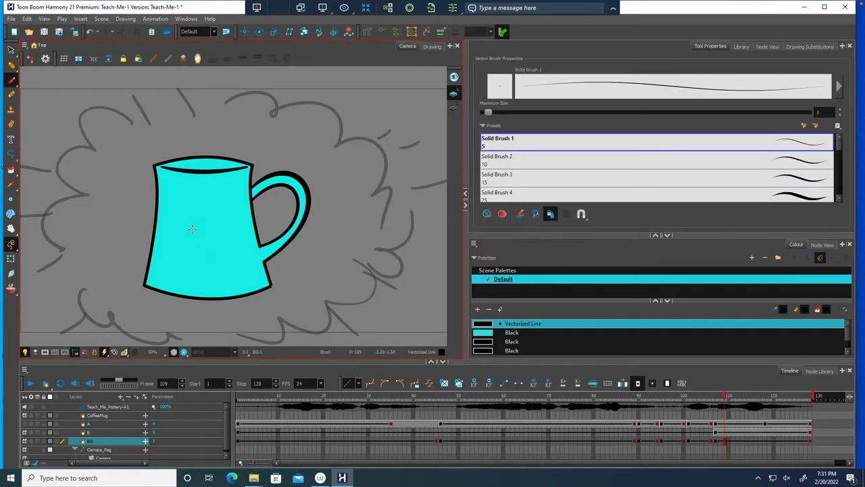
{"action": "left_click", "coordinate": [100, 415]}
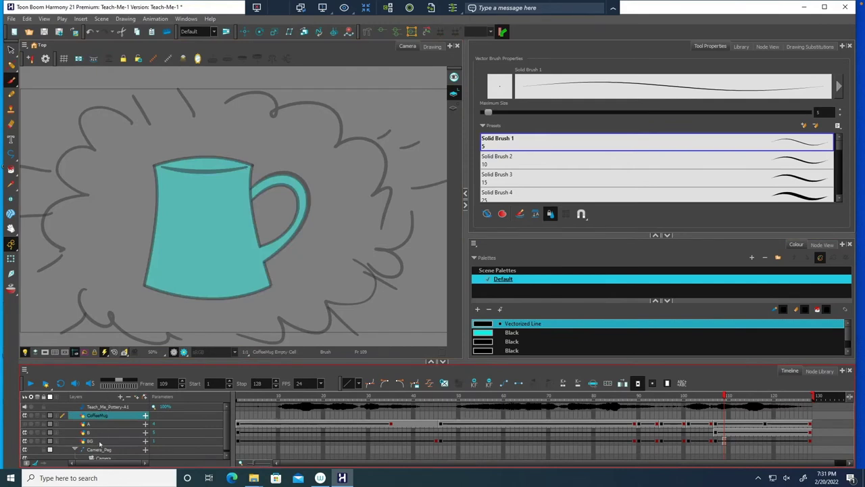
{"action": "left_click", "coordinate": [101, 440]}
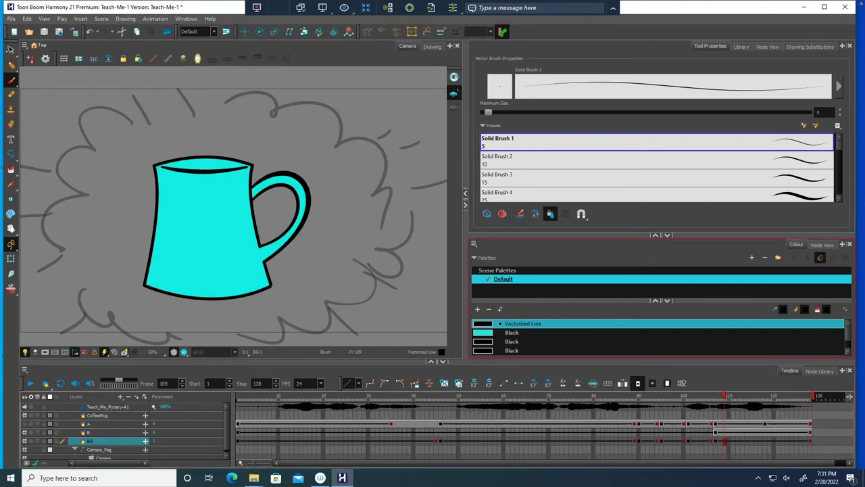
Cut the whole coffee mug drawing from layer BG and paste it onto the CoffeeMug layer at frame 1.
{"action": "left_click", "coordinate": [10, 50]}
{"action": "mouse_move", "coordinate": [123, 168]}
{"action": "left_mouse_down"}
{"action": "mouse_move", "coordinate": [195, 337]}
{"action": "mouse_move", "coordinate": [282, 135]}
{"action": "left_mouse_up"}
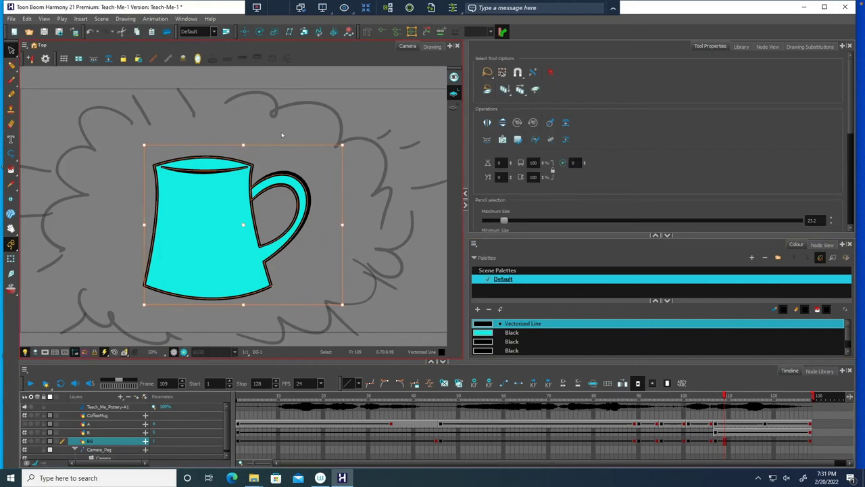
{"action": "left_click", "coordinate": [121, 31]}
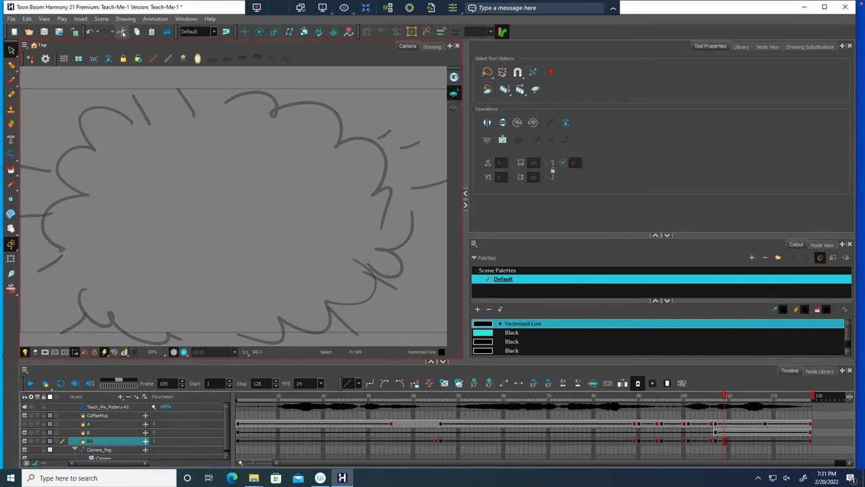
{"action": "left_click", "coordinate": [240, 414]}
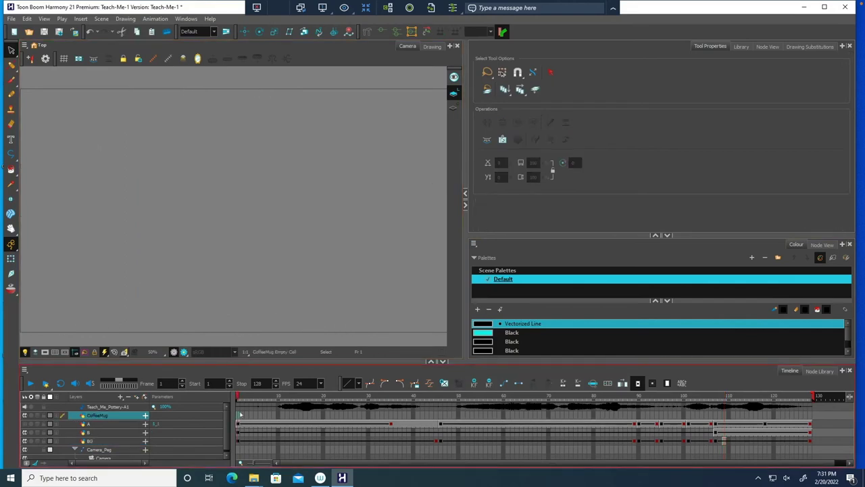
{"action": "left_click", "coordinate": [152, 32]}
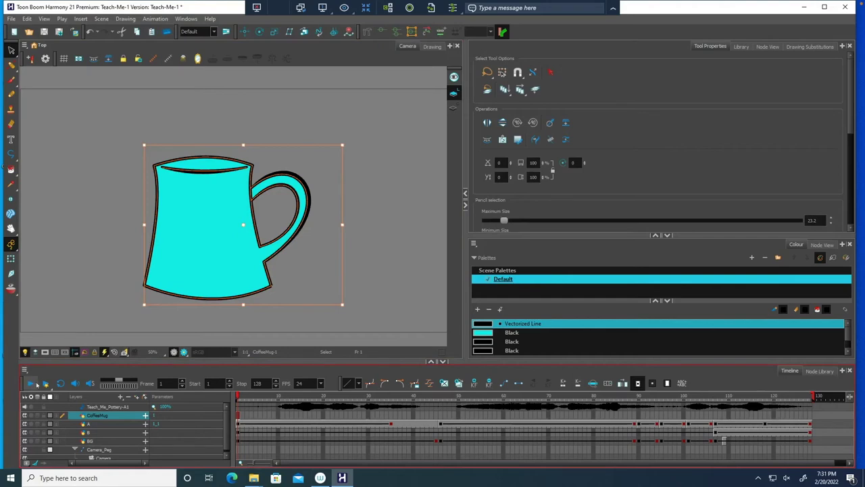
Test the Brush with circles on the mug's body, increase its maximum size for a thicker line, and undo both test circles.
{"action": "left_click", "coordinate": [12, 79]}
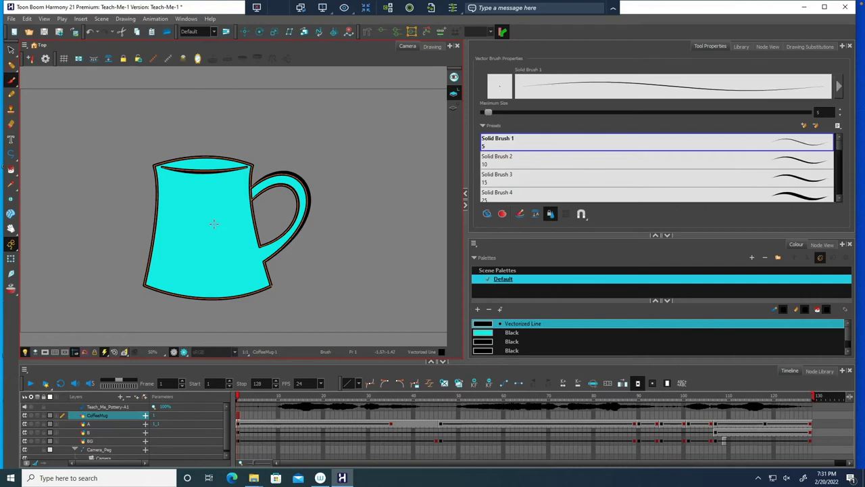
{"action": "mouse_move", "coordinate": [216, 213]}
{"action": "left_mouse_down"}
{"action": "mouse_move", "coordinate": [211, 205]}
{"action": "mouse_move", "coordinate": [230, 245]}
{"action": "mouse_move", "coordinate": [219, 204]}
{"action": "left_mouse_up"}
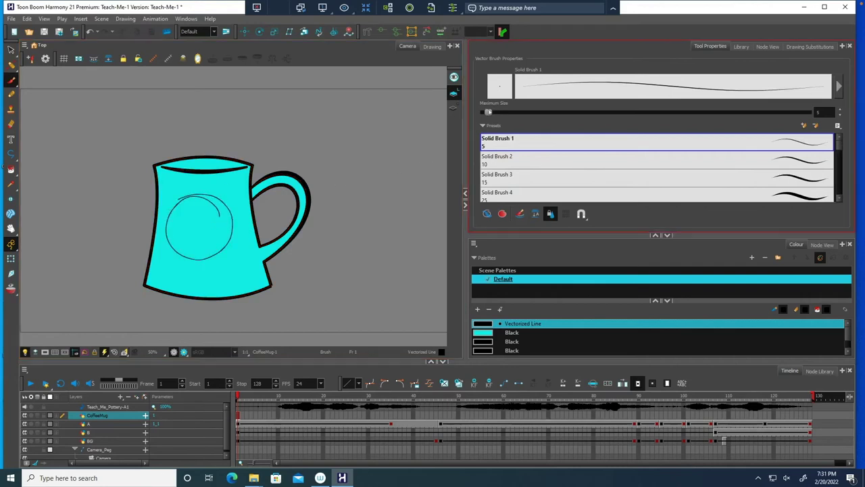
{"action": "left_click_drag", "start_coordinate": [489, 111], "coordinate": [500, 111]}
{"action": "mouse_move", "coordinate": [217, 254]}
{"action": "left_mouse_down"}
{"action": "mouse_move", "coordinate": [169, 213]}
{"action": "mouse_move", "coordinate": [198, 196]}
{"action": "left_mouse_up"}
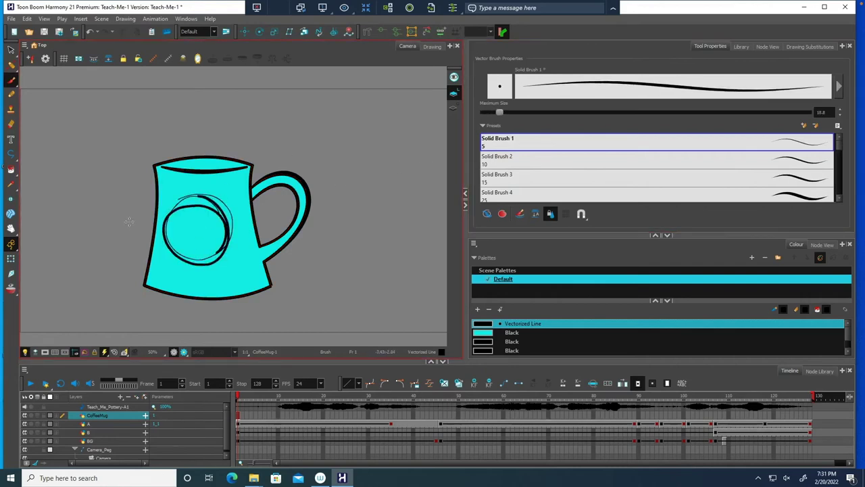
{"action": "left_click", "coordinate": [90, 32]}
{"action": "left_click", "coordinate": [90, 32]}
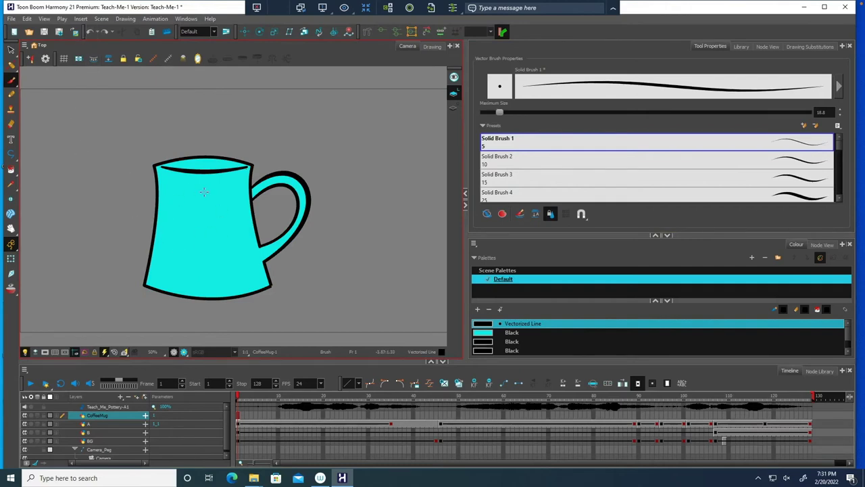
Brush a small smiling face with square glasses and a few hairs on the mug's body, and save the scene.
{"action": "mouse_move", "coordinate": [198, 200]}
{"action": "left_mouse_down"}
{"action": "mouse_move", "coordinate": [225, 217]}
{"action": "mouse_move", "coordinate": [204, 229]}
{"action": "mouse_move", "coordinate": [202, 216]}
{"action": "mouse_move", "coordinate": [173, 227]}
{"action": "mouse_move", "coordinate": [173, 215]}
{"action": "mouse_move", "coordinate": [194, 212]}
{"action": "mouse_move", "coordinate": [214, 222]}
{"action": "mouse_move", "coordinate": [200, 233]}
{"action": "left_mouse_up"}
{"action": "left_click", "coordinate": [187, 216]}
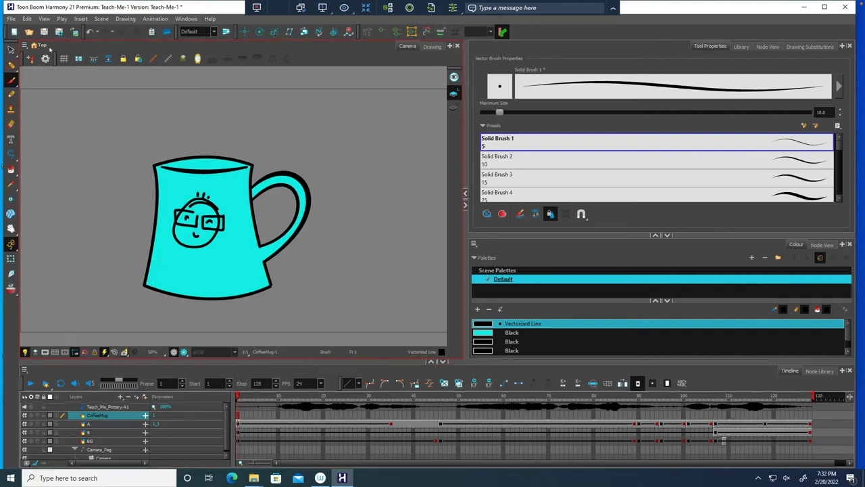
{"action": "left_click", "coordinate": [44, 31]}
Extend the CoffeeMug drawing's exposure through frame 128 and bring the playhead to frame 107.
{"action": "left_click", "coordinate": [811, 417]}
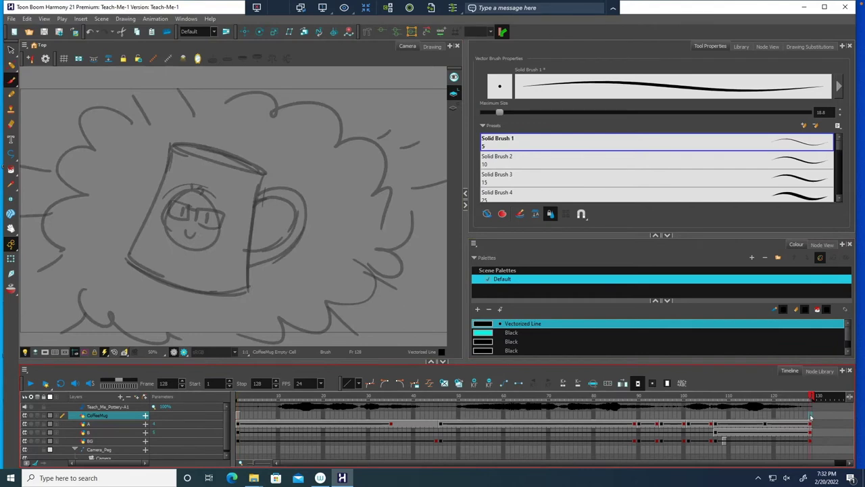
{"action": "key", "text": "F5"}
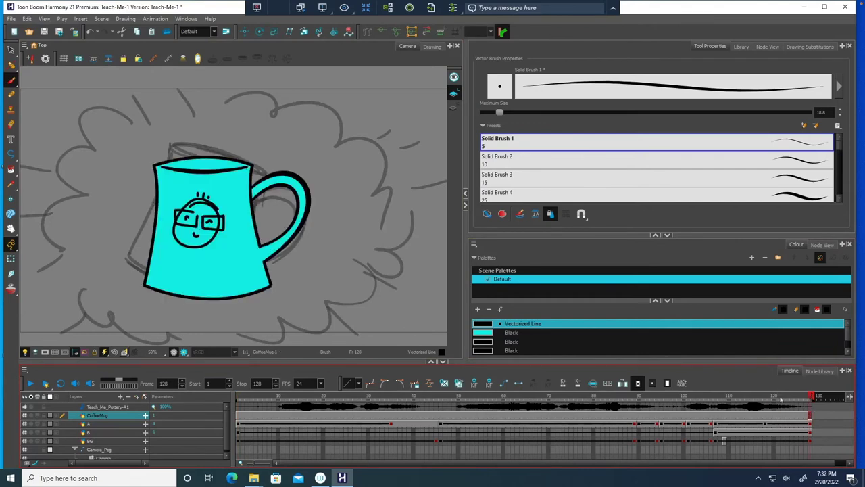
{"action": "mouse_move", "coordinate": [781, 401]}
{"action": "left_mouse_down"}
{"action": "mouse_move", "coordinate": [683, 410]}
{"action": "mouse_move", "coordinate": [734, 413]}
{"action": "mouse_move", "coordinate": [716, 414]}
{"action": "left_mouse_up"}
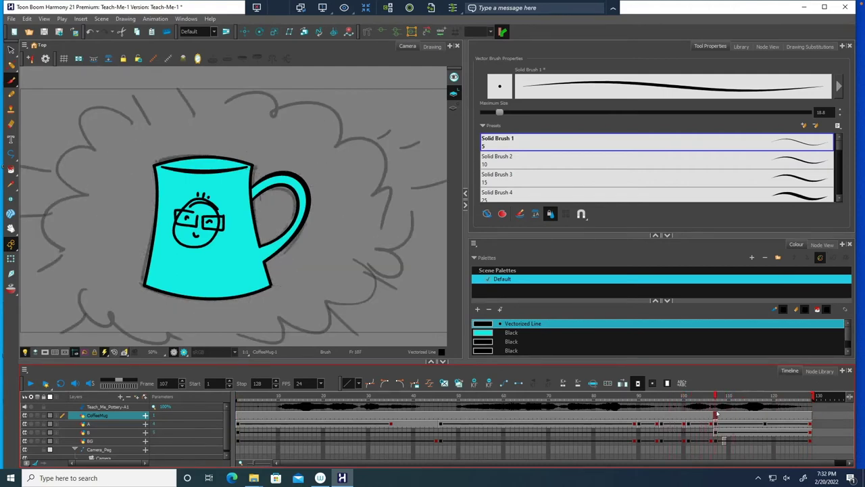
{"action": "left_click", "coordinate": [600, 122]}
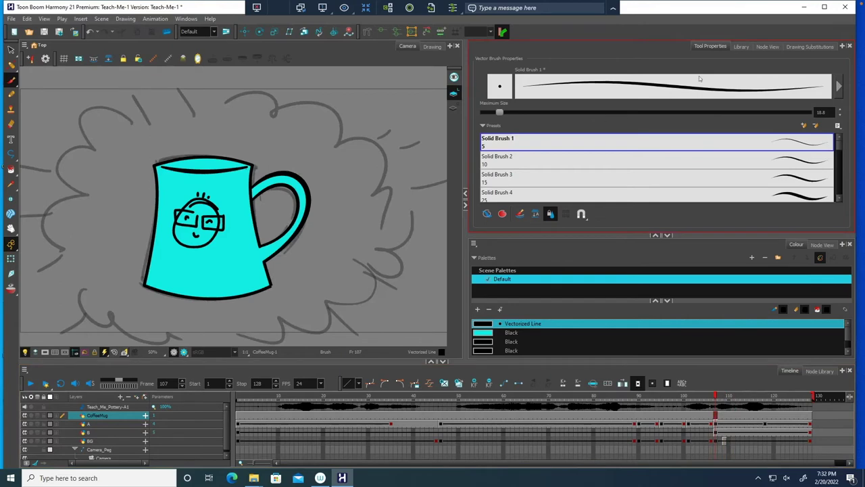
Add a parent peg to the CoffeeMug layer and place its node directly above the CoffeeMug node in the network.
{"action": "left_click", "coordinate": [766, 47]}
{"action": "left_click_drag", "start_coordinate": [629, 115], "coordinate": [640, 131]}
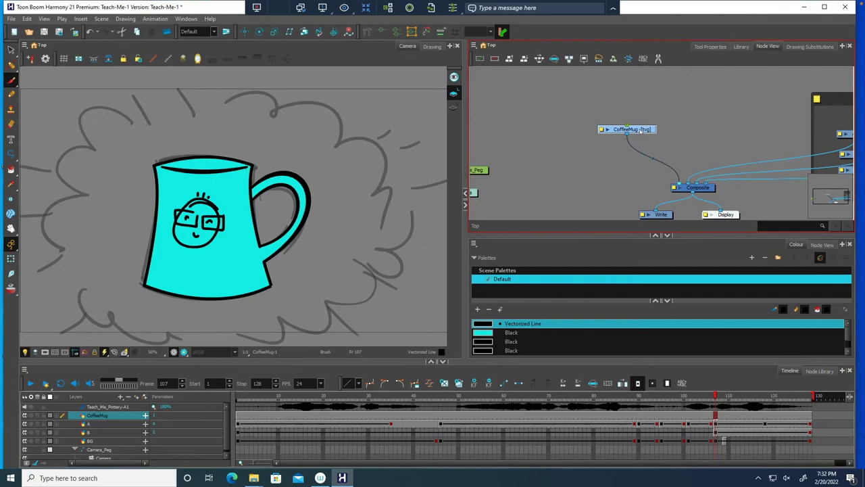
{"action": "key", "text": "super+p"}
{"action": "key", "text": "Escape"}
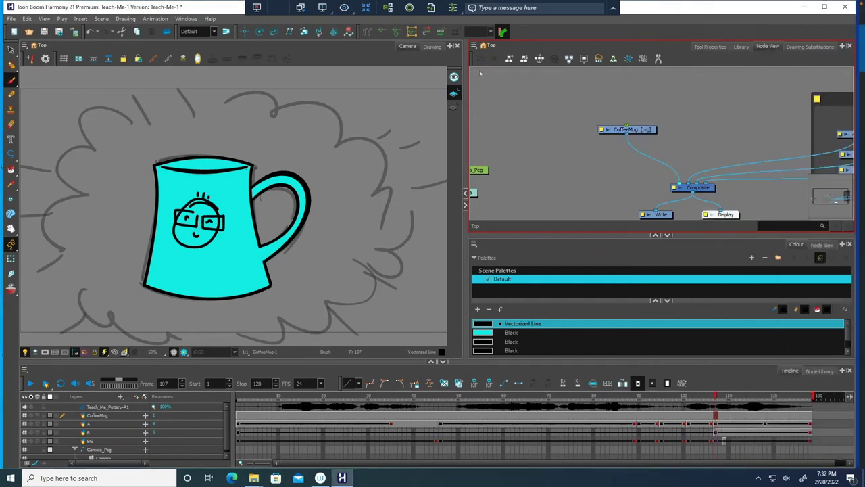
{"action": "left_click", "coordinate": [152, 419]}
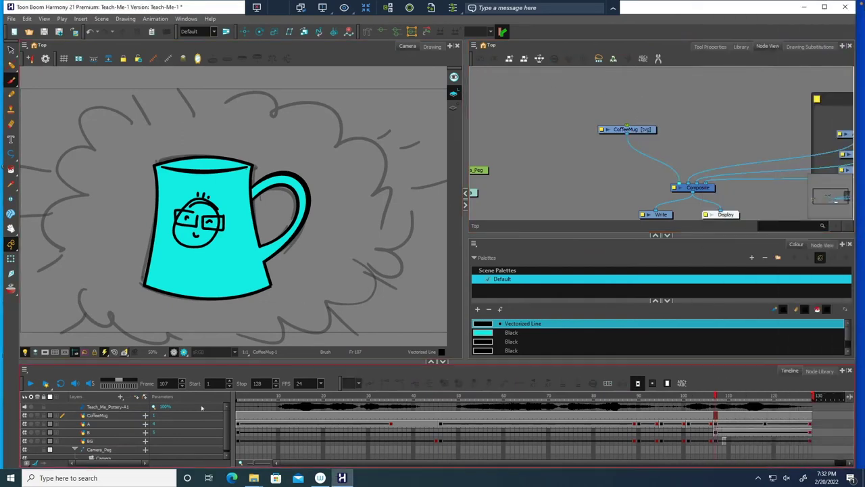
{"action": "left_click", "coordinate": [124, 417]}
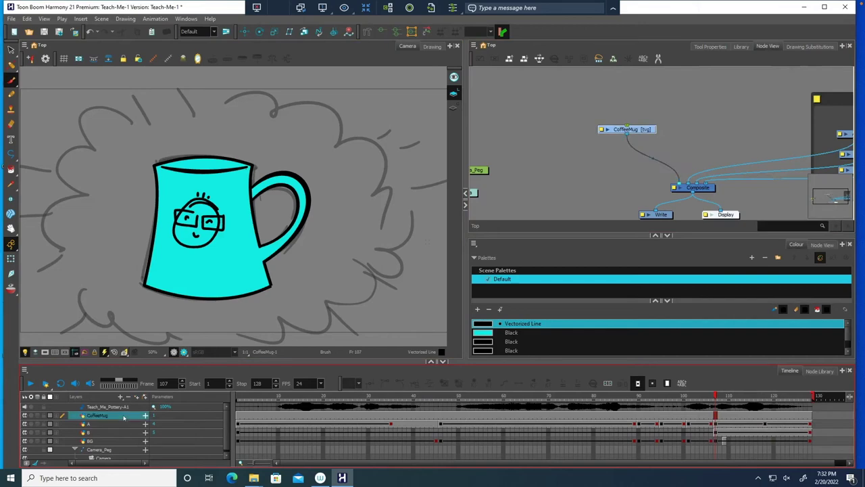
{"action": "left_click", "coordinate": [144, 397]}
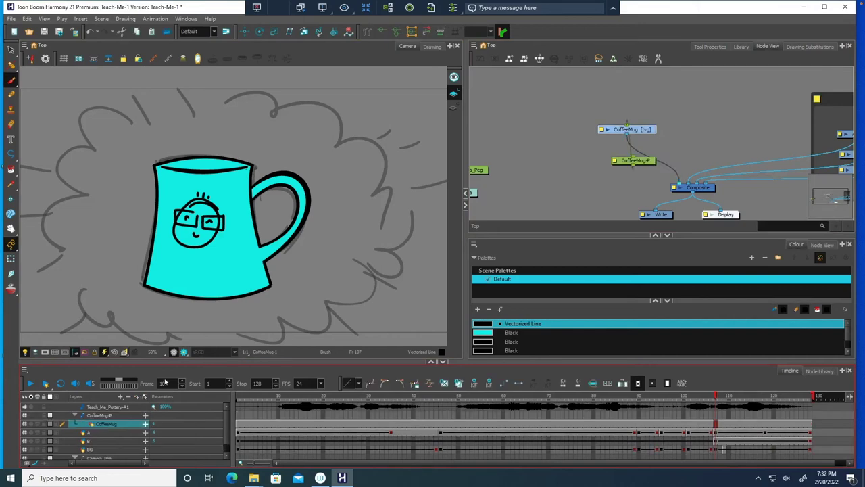
{"action": "left_click", "coordinate": [628, 170]}
{"action": "left_click_drag", "start_coordinate": [639, 165], "coordinate": [634, 103]}
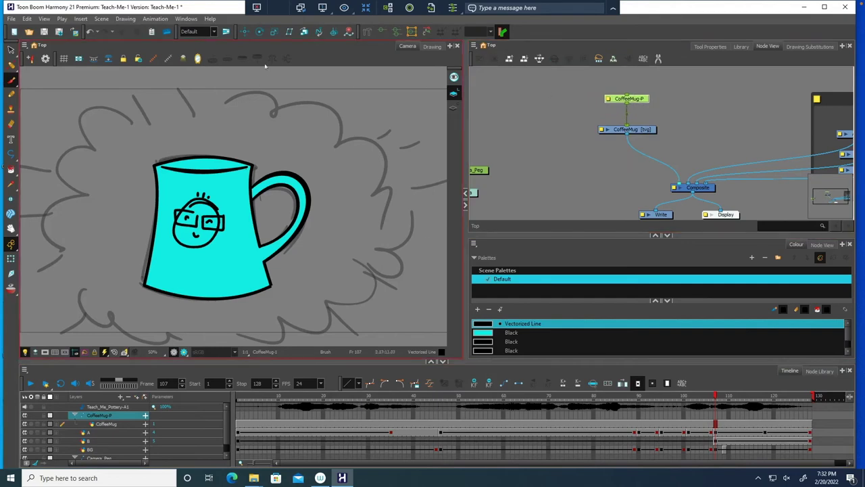
Move the mug peg's pivot to the lower part of the face and rotate the mug slightly clockwise at frame 107.
{"action": "left_click", "coordinate": [245, 31]}
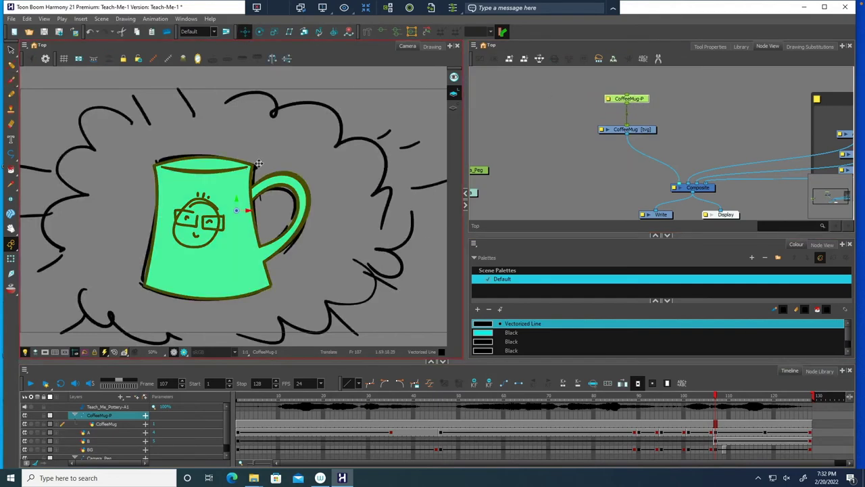
{"action": "left_click_drag", "start_coordinate": [235, 211], "coordinate": [209, 234]}
{"action": "left_click", "coordinate": [11, 258]}
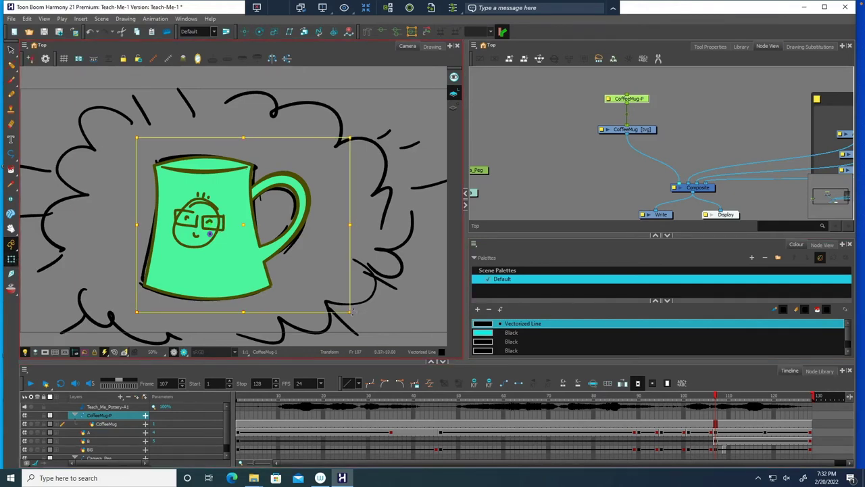
{"action": "left_click_drag", "start_coordinate": [353, 312], "coordinate": [345, 322]}
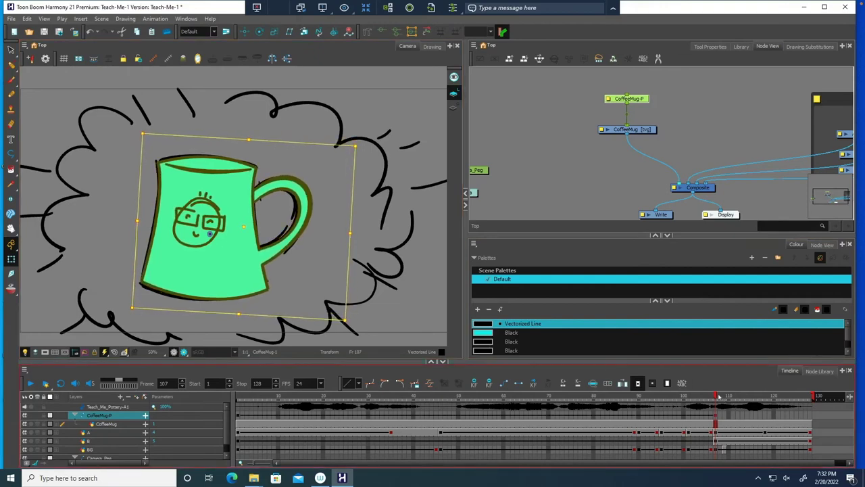
At frame 119, rotate the mug counterclockwise and shift it right and down to match the rough sketch.
{"action": "mouse_move", "coordinate": [719, 398]}
{"action": "left_mouse_down"}
{"action": "mouse_move", "coordinate": [780, 400]}
{"action": "mouse_move", "coordinate": [769, 399]}
{"action": "left_mouse_up"}
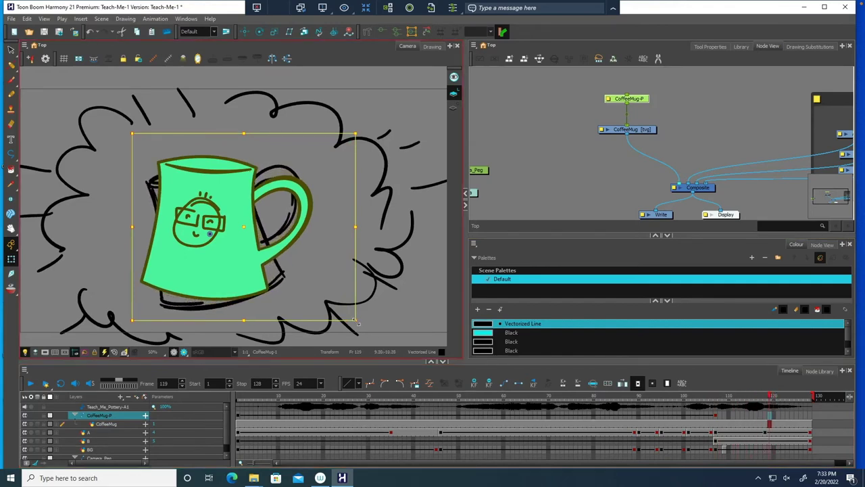
{"action": "left_click_drag", "start_coordinate": [359, 326], "coordinate": [374, 287]}
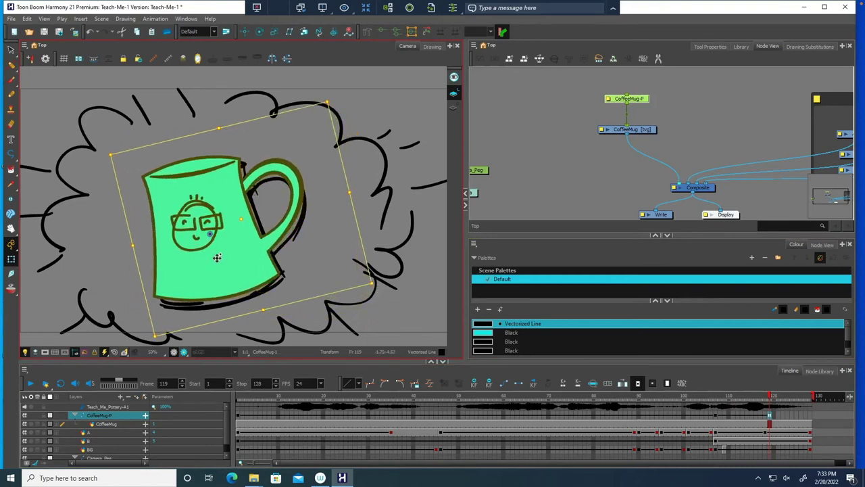
{"action": "left_click_drag", "start_coordinate": [217, 258], "coordinate": [227, 263]}
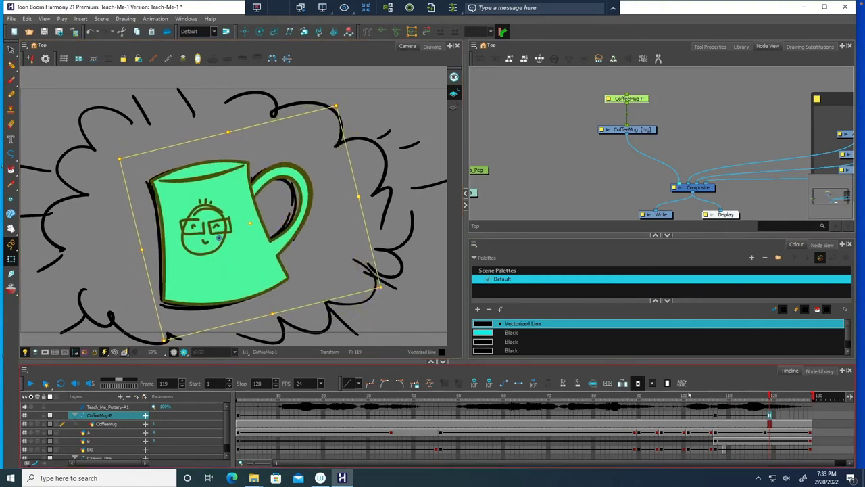
At frame 128, rotate the mug clockwise and shift it up and left onto the tilted rough sketch.
{"action": "left_click_drag", "start_coordinate": [769, 397], "coordinate": [814, 407]}
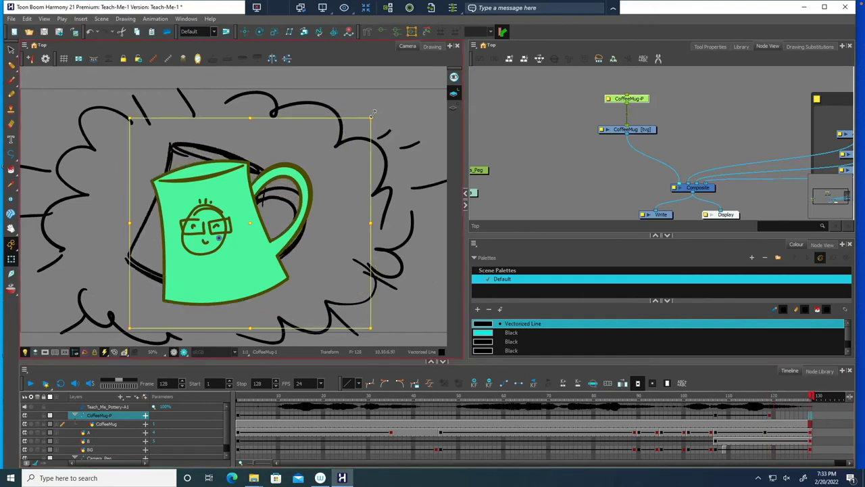
{"action": "left_click_drag", "start_coordinate": [375, 115], "coordinate": [407, 198]}
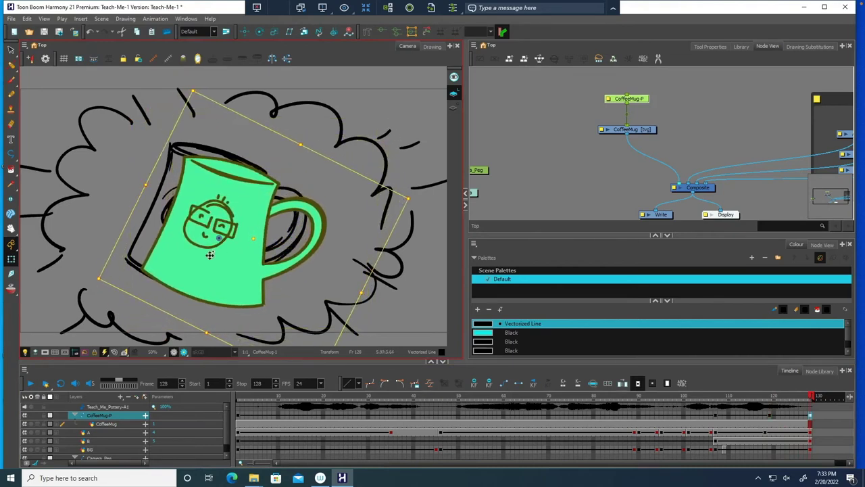
{"action": "left_click_drag", "start_coordinate": [203, 256], "coordinate": [187, 241]}
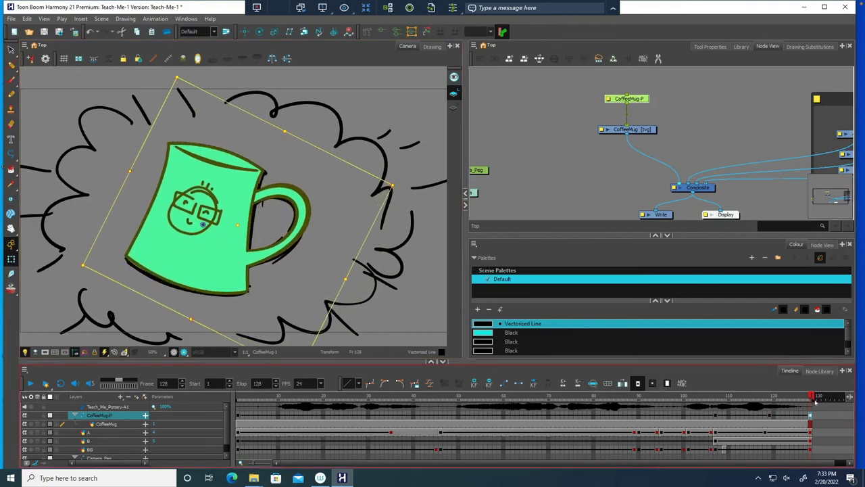
At frame 114, turn on onion skin for the mug and extend it by four more previous and four more next drawings.
{"action": "left_click_drag", "start_coordinate": [811, 398], "coordinate": [746, 405]}
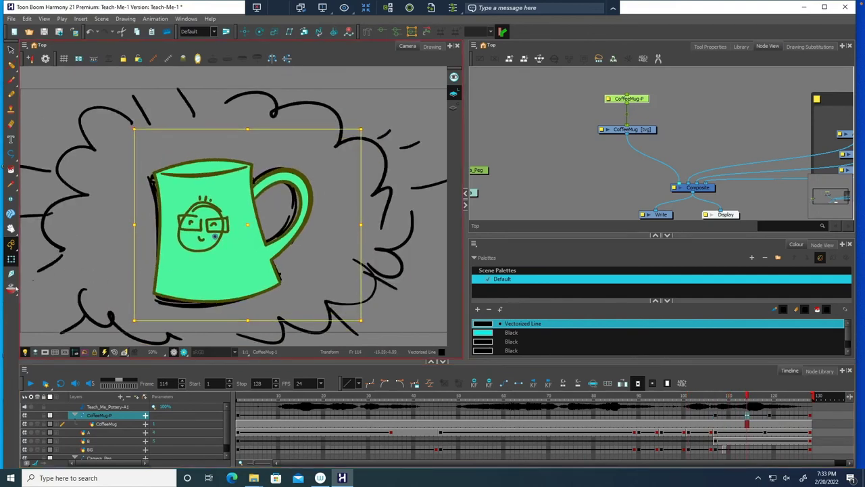
{"action": "left_click", "coordinate": [11, 288]}
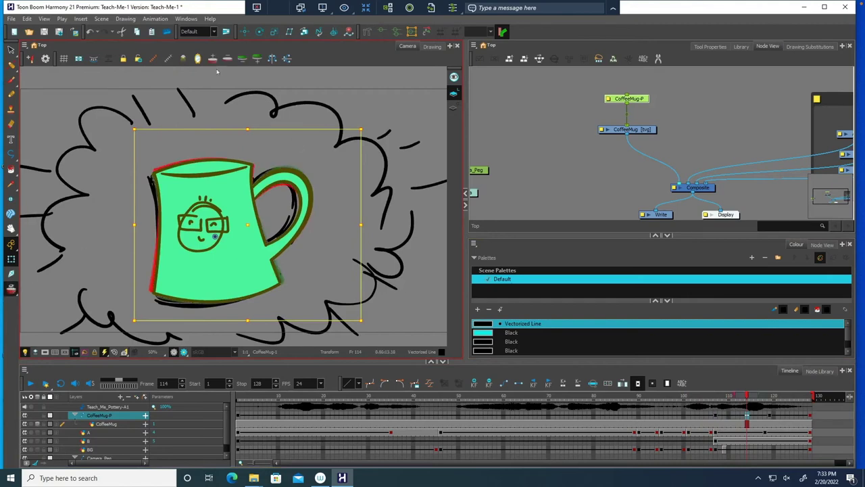
{"action": "left_click", "coordinate": [212, 58]}
{"action": "left_click", "coordinate": [212, 59]}
{"action": "left_click", "coordinate": [212, 59]}
{"action": "left_click", "coordinate": [213, 59]}
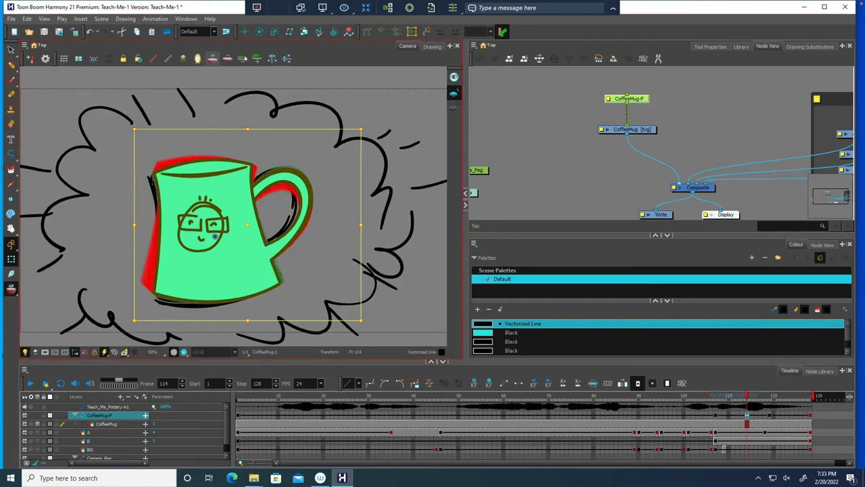
{"action": "left_click", "coordinate": [258, 59]}
{"action": "left_click", "coordinate": [259, 59]}
{"action": "left_click", "coordinate": [258, 59]}
{"action": "left_click", "coordinate": [258, 59]}
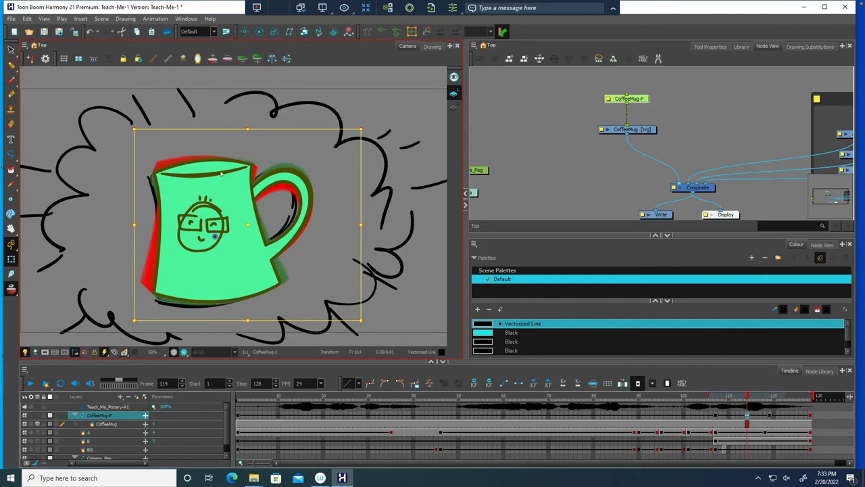
Lower the mug slightly at frame 114, and shift it slightly down and left at frame 124 to arc its motion.
{"action": "left_click_drag", "start_coordinate": [226, 209], "coordinate": [225, 217]}
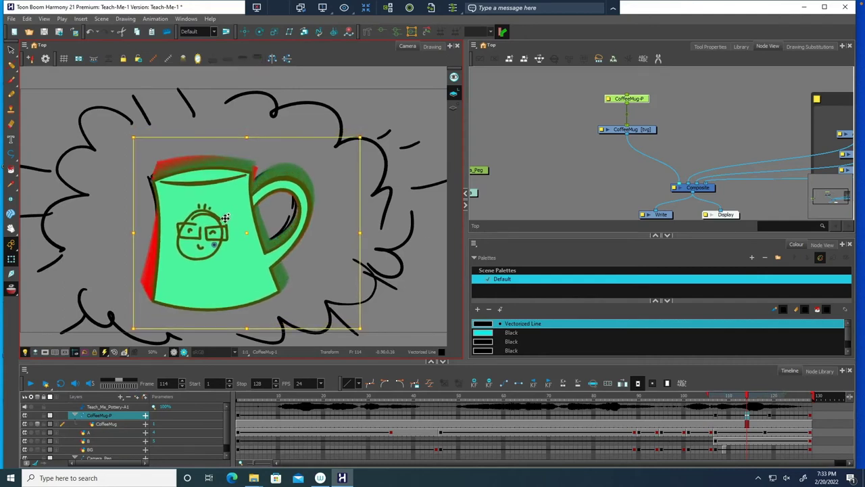
{"action": "left_click", "coordinate": [792, 415]}
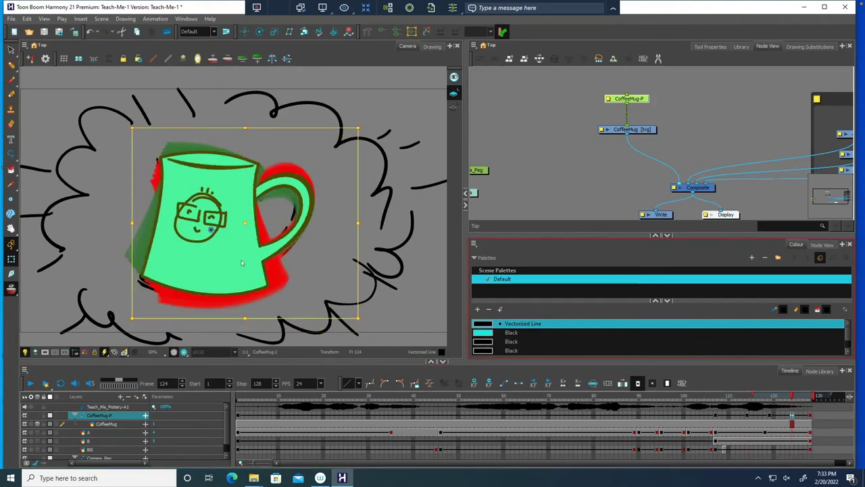
{"action": "left_click_drag", "start_coordinate": [214, 264], "coordinate": [208, 269]}
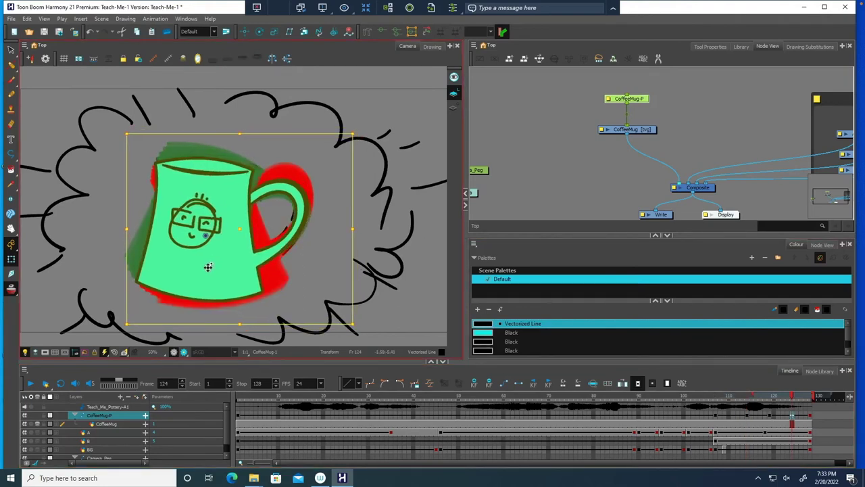
Hide the mug drawing temporarily to examine the rough sketch around frames 90 to 92, where the mug first appears.
{"action": "left_click_drag", "start_coordinate": [792, 399], "coordinate": [722, 404]}
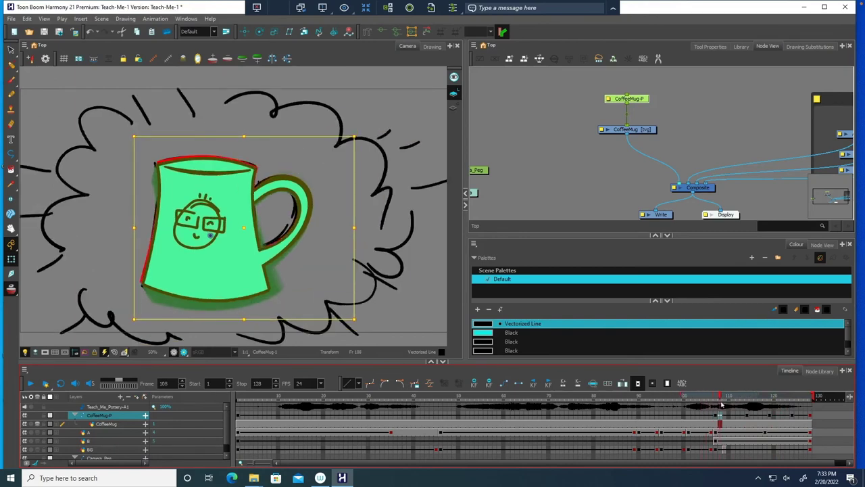
{"action": "left_click_drag", "start_coordinate": [719, 404], "coordinate": [647, 400]}
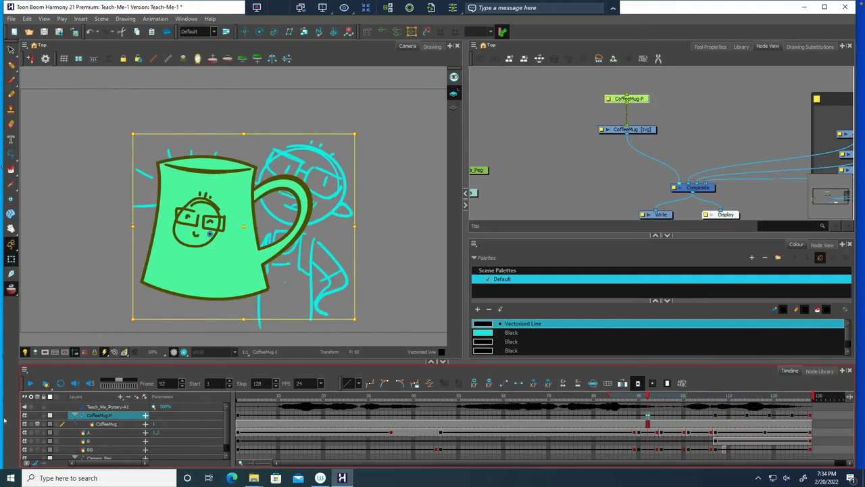
{"action": "left_click", "coordinate": [25, 416]}
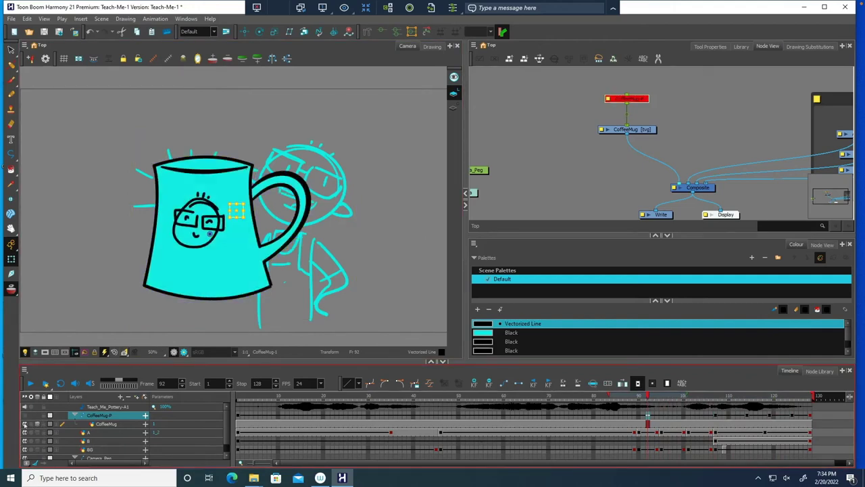
{"action": "left_click", "coordinate": [25, 424]}
{"action": "left_click", "coordinate": [25, 416]}
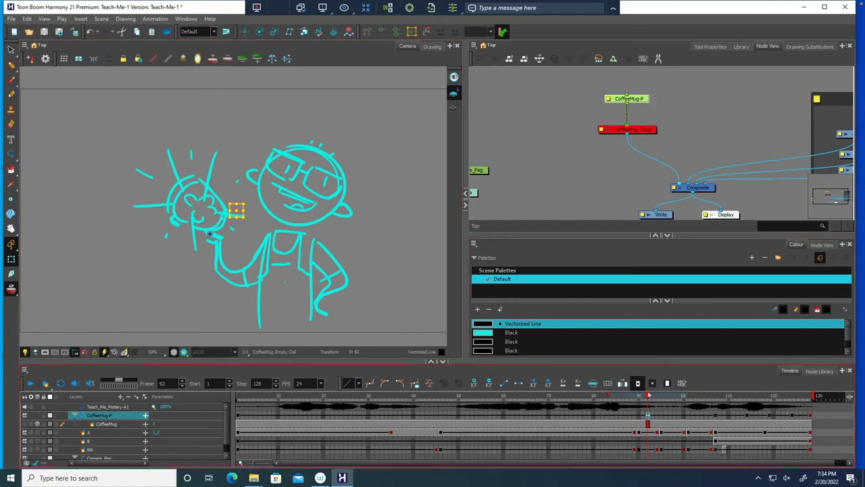
{"action": "mouse_move", "coordinate": [655, 396]}
{"action": "left_mouse_down"}
{"action": "mouse_move", "coordinate": [712, 407]}
{"action": "mouse_move", "coordinate": [642, 406]}
{"action": "left_mouse_up"}
{"action": "left_click", "coordinate": [25, 424]}
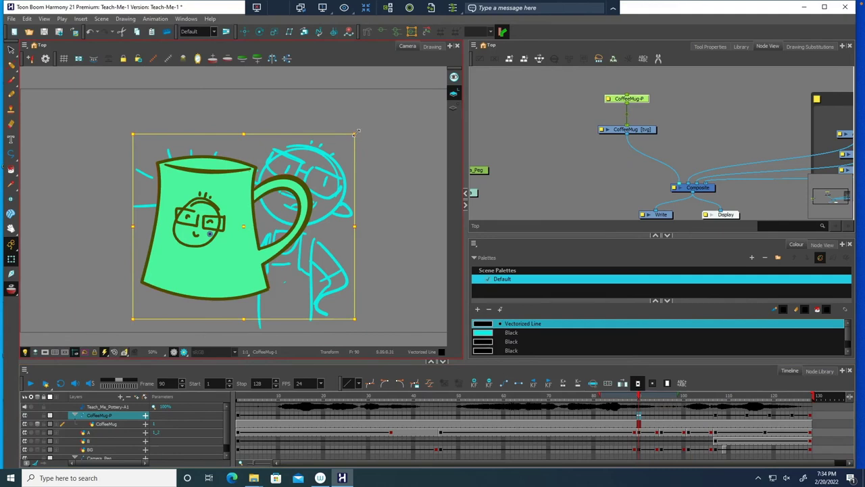
At frame 90, scale the mug down to a tiny size and move it up to the middle of the sketched puff.
{"action": "left_click_drag", "start_coordinate": [355, 132], "coordinate": [211, 234]}
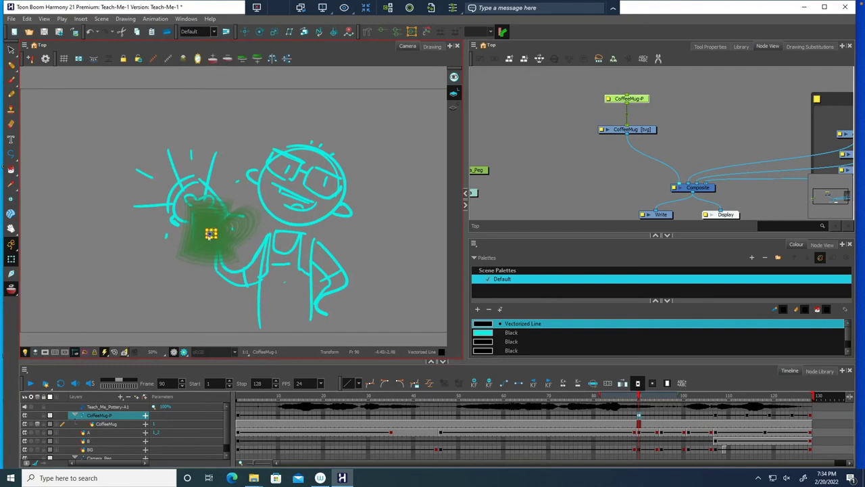
{"action": "scroll", "coordinate": [210, 233], "scroll_direction": "up", "scroll_amount": 5}
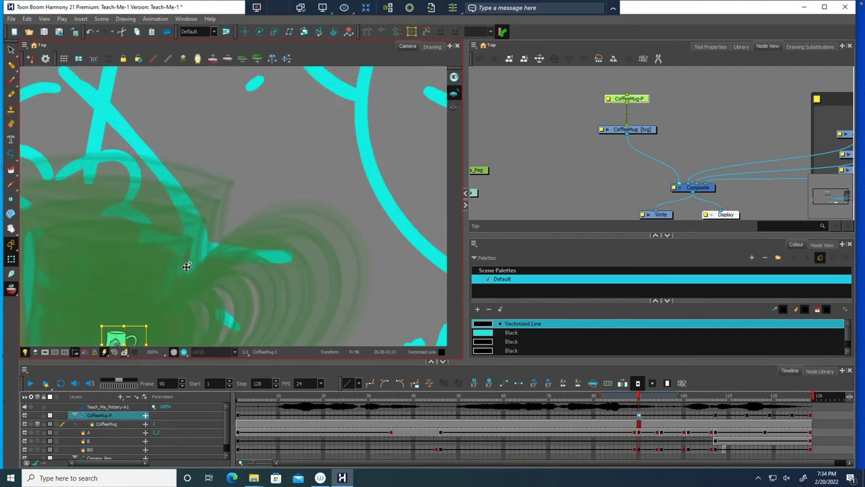
{"action": "mouse_move", "coordinate": [187, 218]}
{"action": "left_mouse_down"}
{"action": "mouse_move", "coordinate": [218, 188]}
{"action": "mouse_move", "coordinate": [249, 187]}
{"action": "left_mouse_up"}
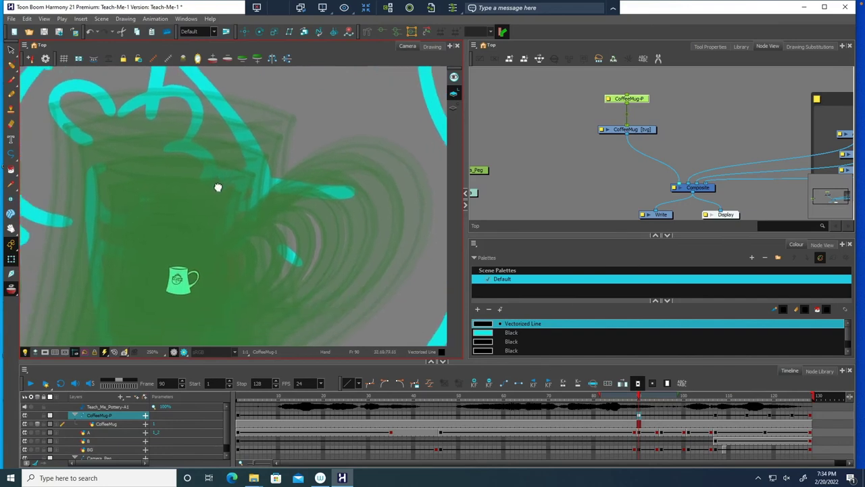
{"action": "left_click", "coordinate": [221, 278]}
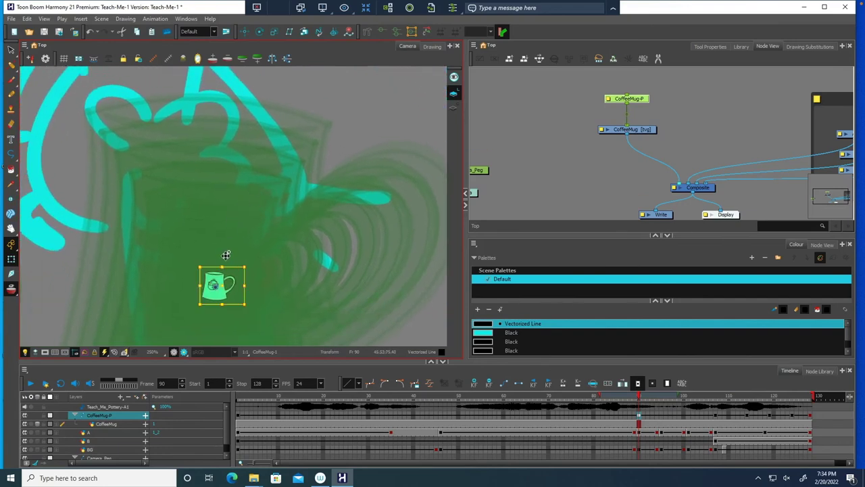
{"action": "mouse_move", "coordinate": [220, 271]}
{"action": "left_mouse_down"}
{"action": "mouse_move", "coordinate": [196, 157]}
{"action": "mouse_move", "coordinate": [168, 130]}
{"action": "left_mouse_up"}
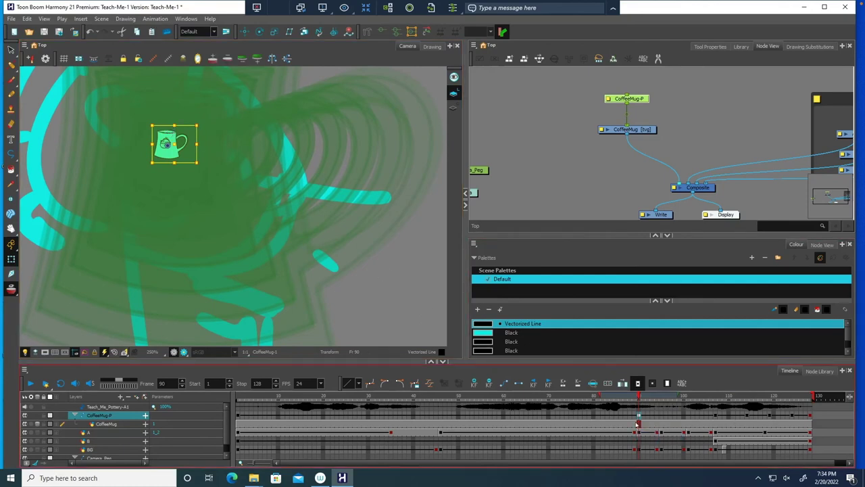
Clear the CoffeeMug drawing's exposure from frame 1 through frame 89.
{"action": "left_click_drag", "start_coordinate": [634, 424], "coordinate": [237, 428]}
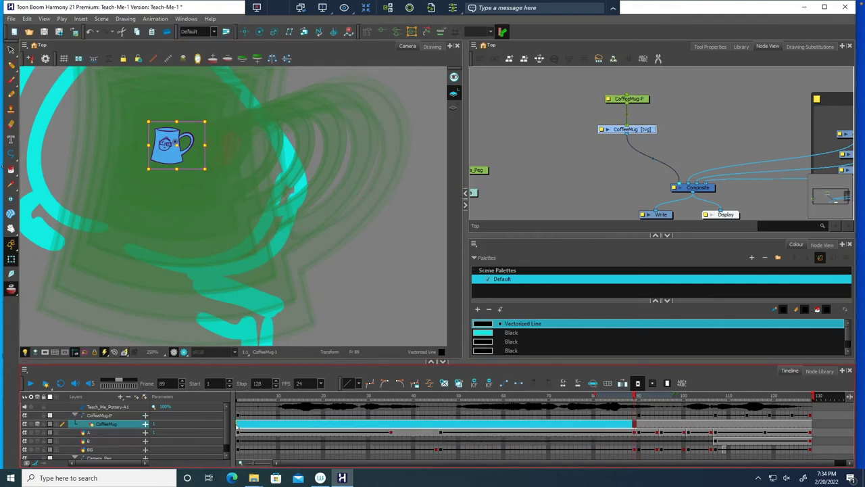
{"action": "key", "text": "Delete"}
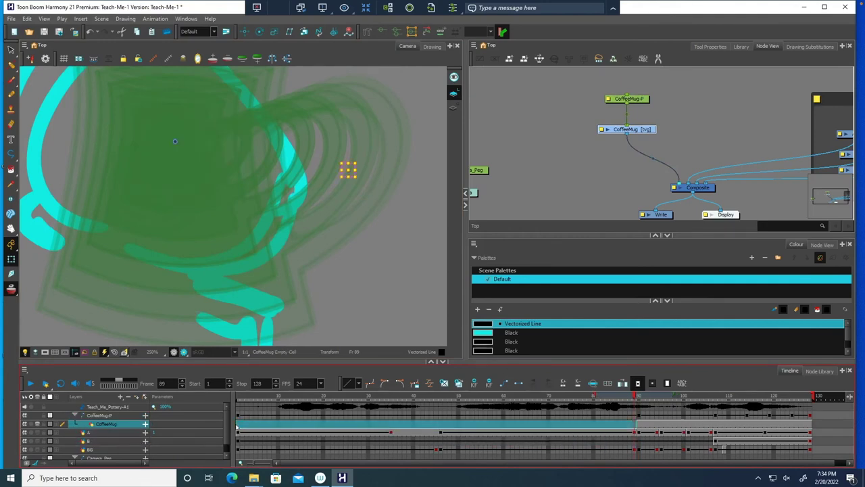
{"action": "left_click", "coordinate": [613, 425]}
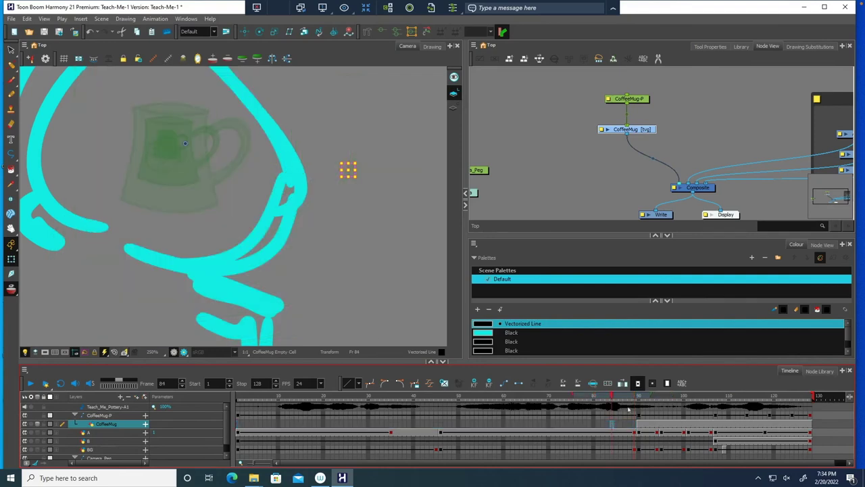
Scrub through the mug's scale-up and rocking animation with the whole camera frame in view to check the motion.
{"action": "left_click_drag", "start_coordinate": [613, 399], "coordinate": [716, 415]}
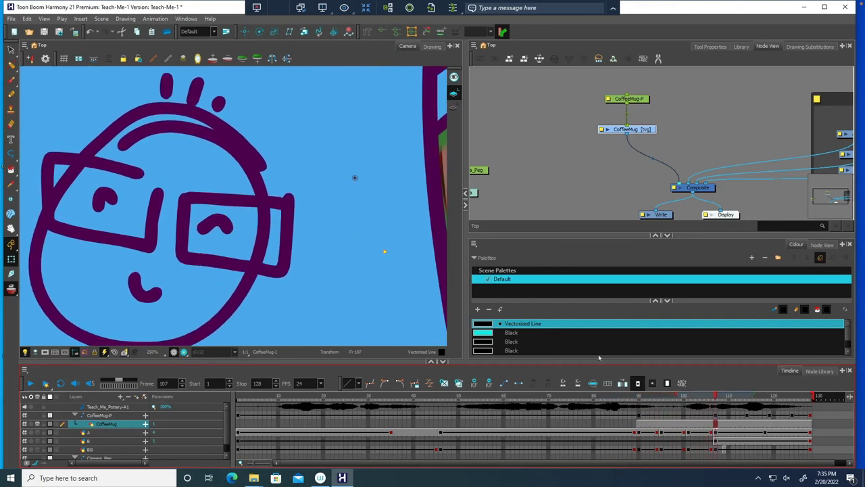
{"action": "scroll", "coordinate": [216, 245], "scroll_direction": "up", "scroll_amount": 4}
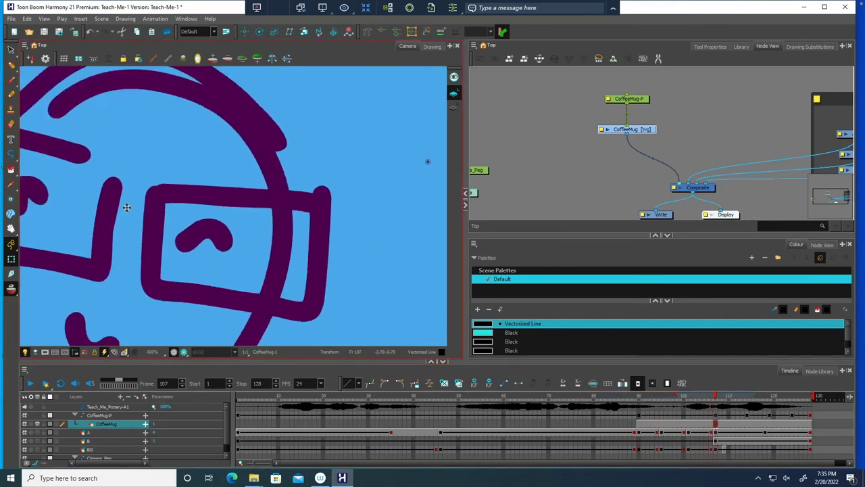
{"action": "scroll", "coordinate": [126, 208], "scroll_direction": "down", "scroll_amount": 7}
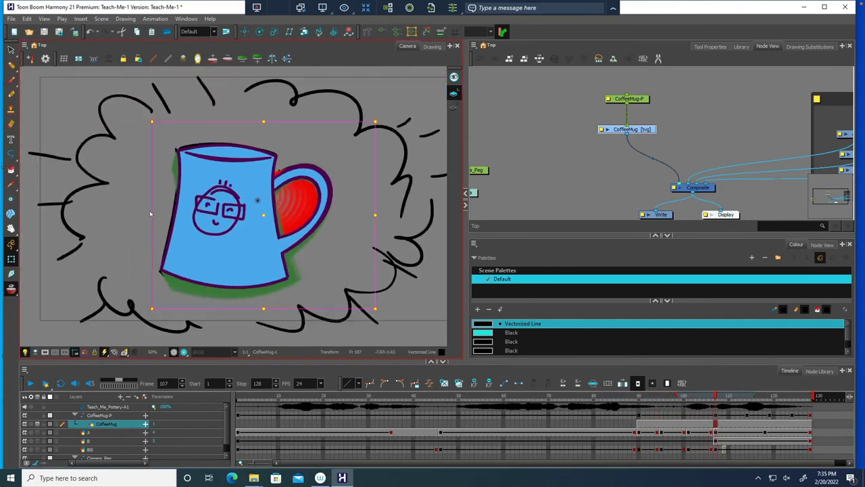
{"action": "scroll", "coordinate": [149, 210], "scroll_direction": "down", "scroll_amount": 1}
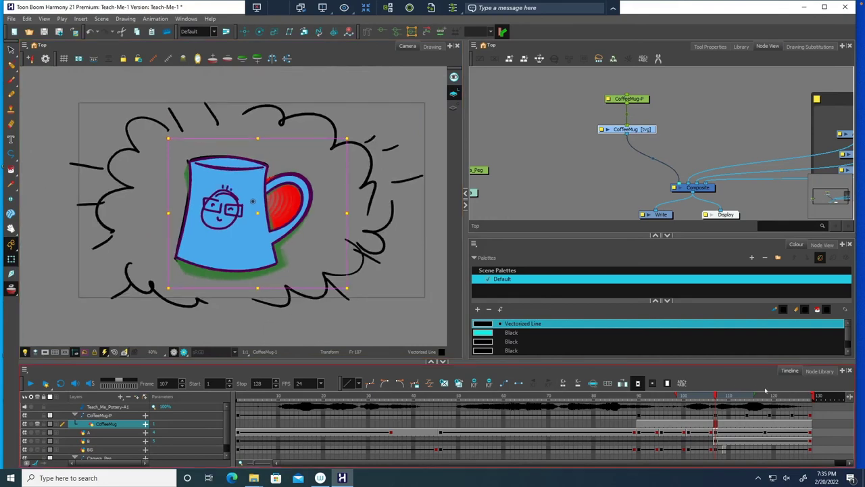
{"action": "mouse_move", "coordinate": [681, 398]}
{"action": "left_mouse_down"}
{"action": "mouse_move", "coordinate": [639, 402]}
{"action": "mouse_move", "coordinate": [821, 414]}
{"action": "mouse_move", "coordinate": [749, 414]}
{"action": "left_mouse_up"}
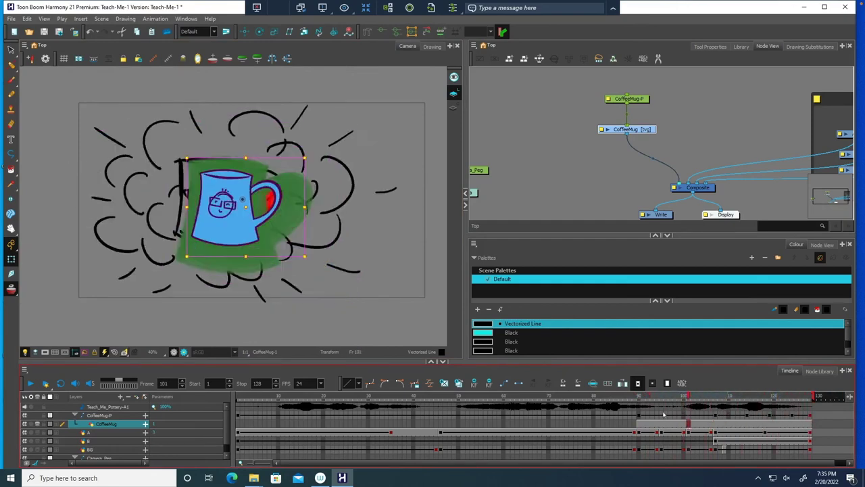
At frame 90, add a vector drawing layer named puff.
{"action": "left_click", "coordinate": [640, 415]}
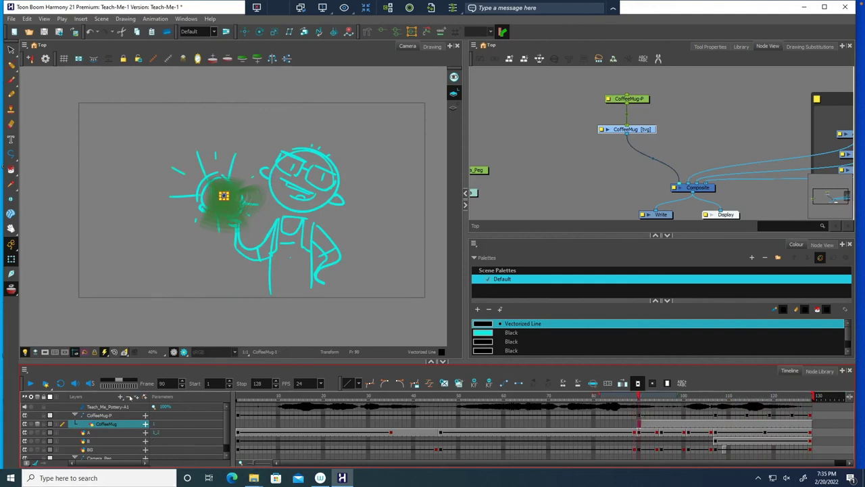
{"action": "left_click", "coordinate": [138, 398]}
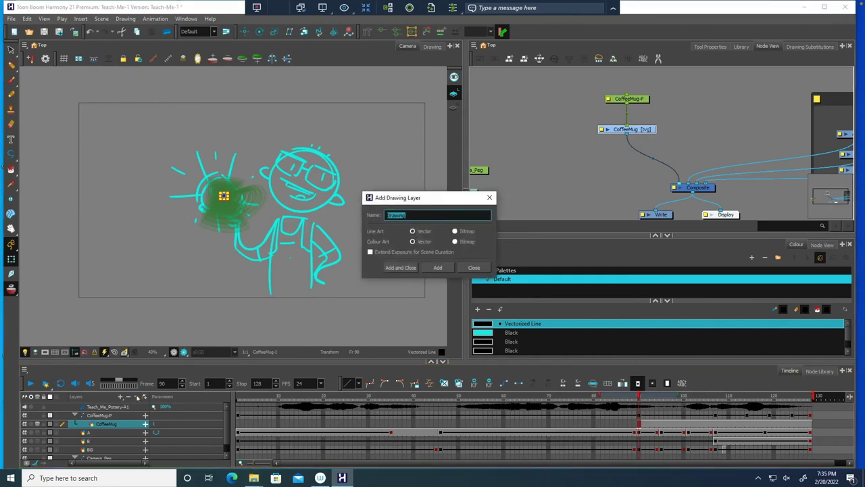
{"action": "type", "text": "puff"}
{"action": "left_click", "coordinate": [406, 268]}
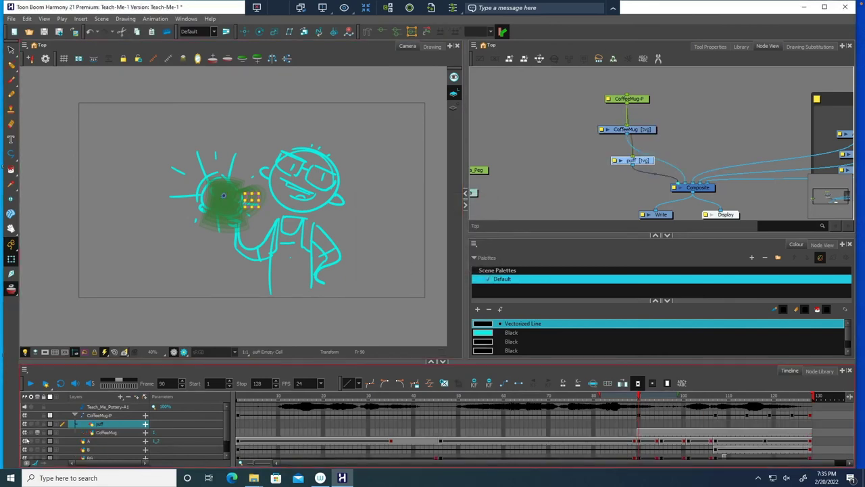
Take the puff layer out of the mug's peg and rewire its node so that it composites behind the mug.
{"action": "left_click", "coordinate": [25, 432]}
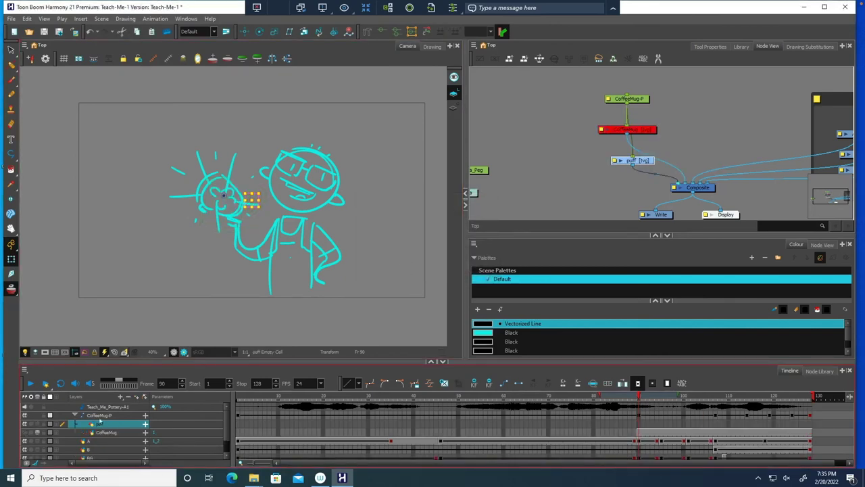
{"action": "left_click_drag", "start_coordinate": [99, 408], "coordinate": [100, 410]}
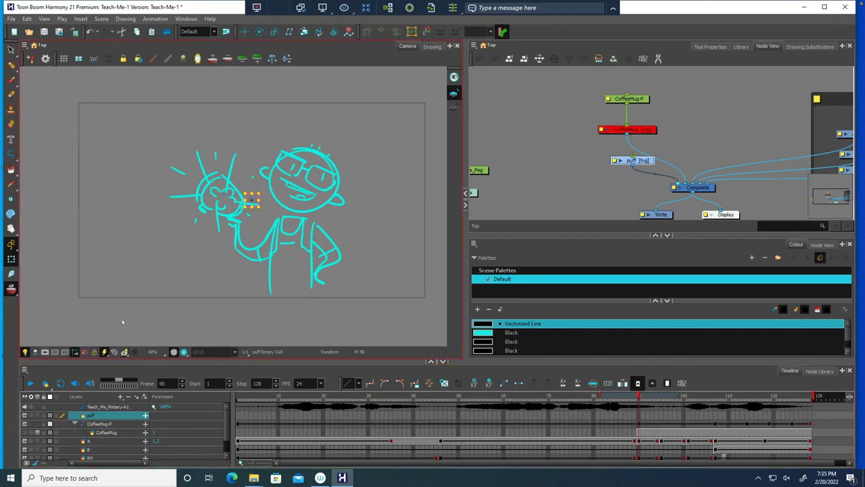
{"action": "left_click", "coordinate": [640, 160]}
{"action": "left_click_drag", "start_coordinate": [642, 161], "coordinate": [710, 131]}
{"action": "left_click_drag", "start_coordinate": [677, 184], "coordinate": [687, 185]}
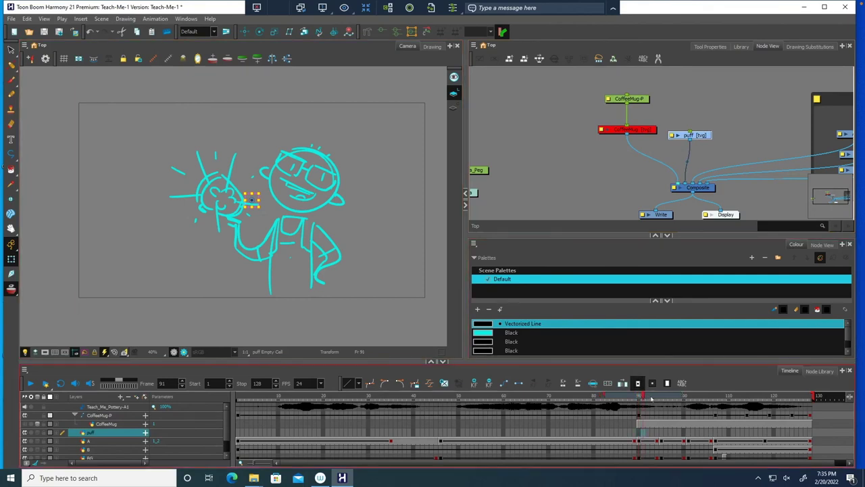
Show the CoffeeMug layer again and go to frame 89.
{"action": "left_click", "coordinate": [668, 404]}
{"action": "left_click_drag", "start_coordinate": [667, 403], "coordinate": [238, 399]}
{"action": "left_click", "coordinate": [25, 423]}
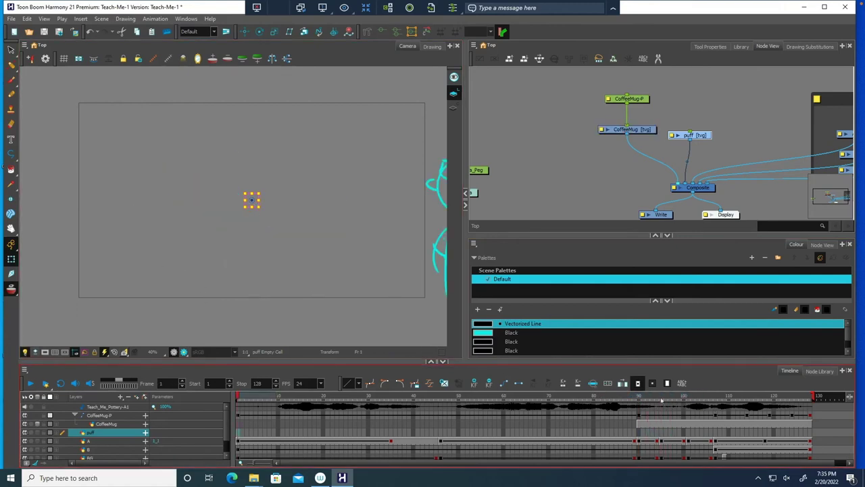
{"action": "left_click", "coordinate": [641, 405]}
{"action": "mouse_move", "coordinate": [642, 403]}
{"action": "left_mouse_down"}
{"action": "mouse_move", "coordinate": [627, 401]}
{"action": "mouse_move", "coordinate": [635, 403]}
{"action": "left_mouse_up"}
With onion skin off, brush the first small black puff outline over the sketched hand on the puff layer at frame 89.
{"action": "left_click", "coordinate": [223, 201]}
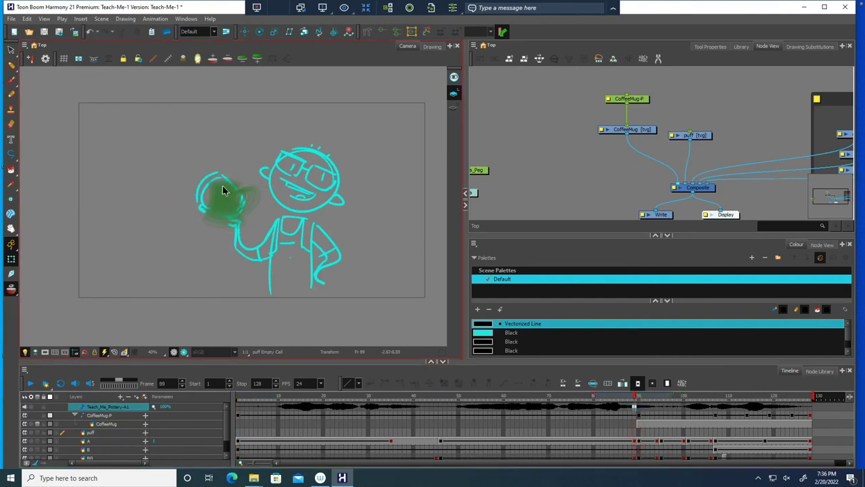
{"action": "left_click", "coordinate": [11, 80]}
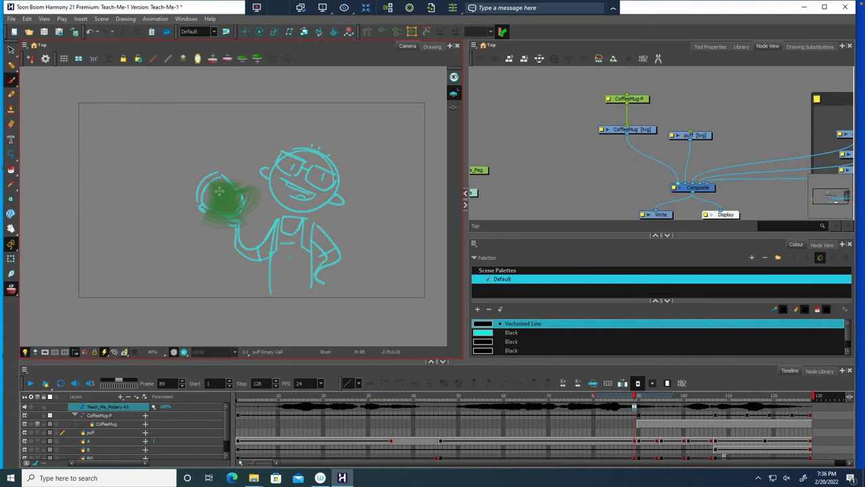
{"action": "mouse_move", "coordinate": [221, 205]}
{"action": "left_mouse_down"}
{"action": "mouse_move", "coordinate": [238, 200]}
{"action": "mouse_move", "coordinate": [234, 192]}
{"action": "left_mouse_up"}
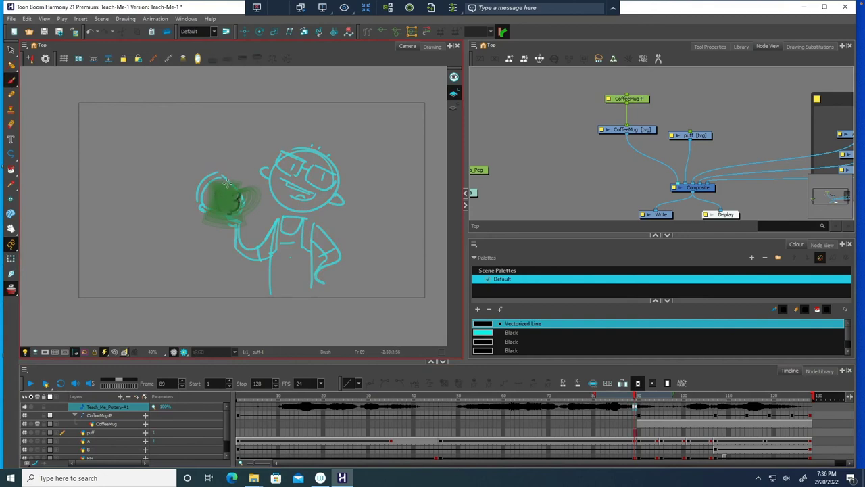
{"action": "left_click", "coordinate": [11, 288]}
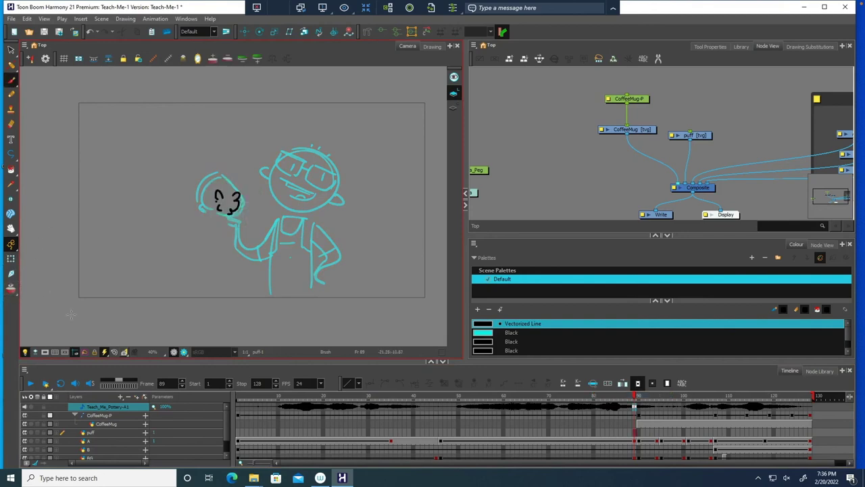
{"action": "left_click", "coordinate": [115, 384]}
{"action": "left_click_drag", "start_coordinate": [203, 199], "coordinate": [207, 200]}
At frame 91, turn on onion skin and brush a larger puff outline with a few burst lines around the first one.
{"action": "key", "text": "period"}
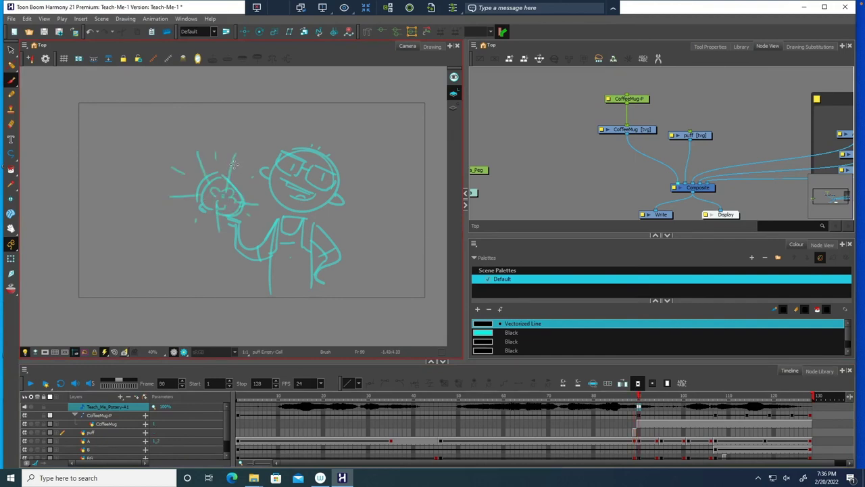
{"action": "key", "text": "period"}
{"action": "left_click", "coordinate": [11, 288]}
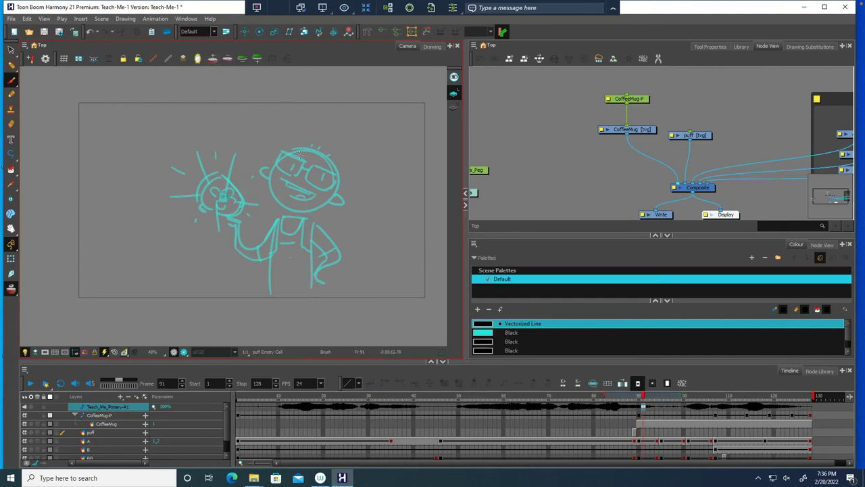
{"action": "left_click", "coordinate": [638, 434]}
{"action": "left_click", "coordinate": [640, 433]}
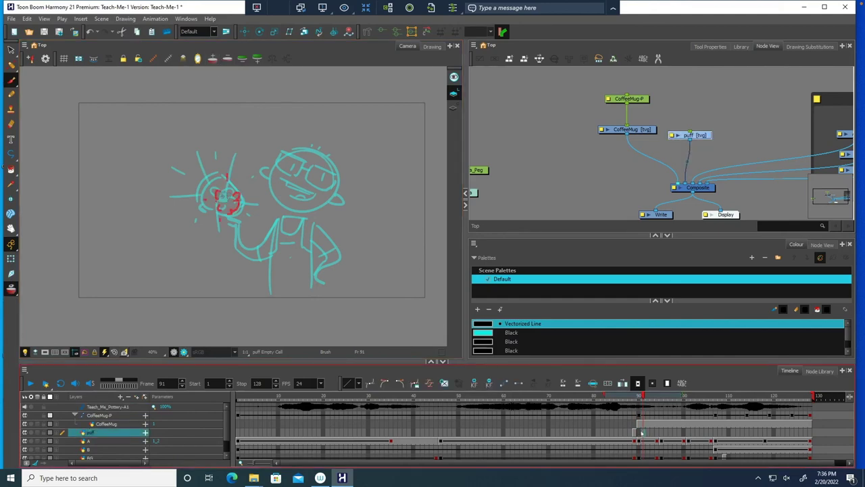
{"action": "mouse_move", "coordinate": [225, 177]}
{"action": "left_mouse_down"}
{"action": "mouse_move", "coordinate": [211, 204]}
{"action": "mouse_move", "coordinate": [230, 215]}
{"action": "mouse_move", "coordinate": [245, 207]}
{"action": "mouse_move", "coordinate": [243, 188]}
{"action": "left_mouse_up"}
{"action": "left_click_drag", "start_coordinate": [249, 143], "coordinate": [244, 161]}
{"action": "left_click", "coordinate": [206, 135]}
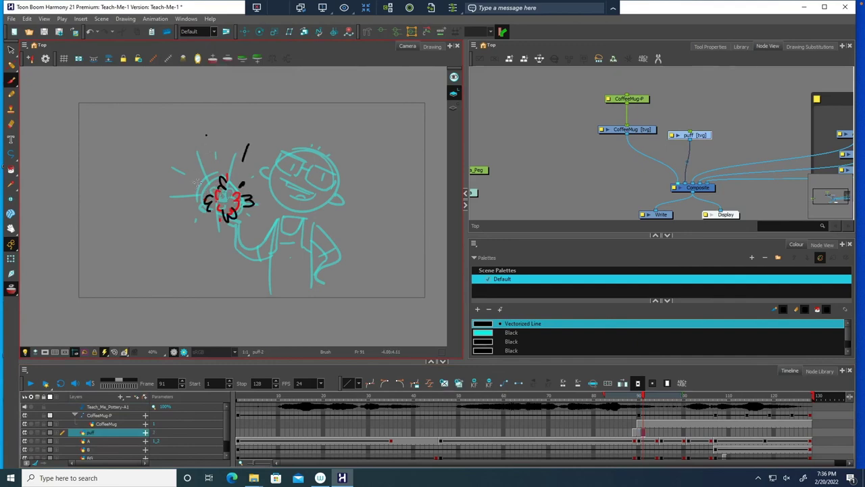
{"action": "mouse_move", "coordinate": [184, 174]}
{"action": "left_mouse_down"}
{"action": "mouse_move", "coordinate": [196, 180]}
{"action": "mouse_move", "coordinate": [192, 210]}
{"action": "mouse_move", "coordinate": [216, 241]}
{"action": "mouse_move", "coordinate": [249, 232]}
{"action": "left_mouse_up"}
{"action": "left_click", "coordinate": [259, 220]}
At frame 93, brush the third puff drawing, expanding the cloud outline around the mug.
{"action": "key", "text": "period"}
{"action": "key", "text": "period"}
{"action": "mouse_move", "coordinate": [210, 169]}
{"action": "left_mouse_down"}
{"action": "mouse_move", "coordinate": [195, 194]}
{"action": "mouse_move", "coordinate": [207, 233]}
{"action": "mouse_move", "coordinate": [238, 229]}
{"action": "mouse_move", "coordinate": [263, 198]}
{"action": "mouse_move", "coordinate": [249, 176]}
{"action": "mouse_move", "coordinate": [226, 176]}
{"action": "left_mouse_up"}
At frame 95, brush the fourth puff drawing, with jagged cloud lobes around the mug and short burst lines further out.
{"action": "key", "text": "period"}
{"action": "key", "text": "period"}
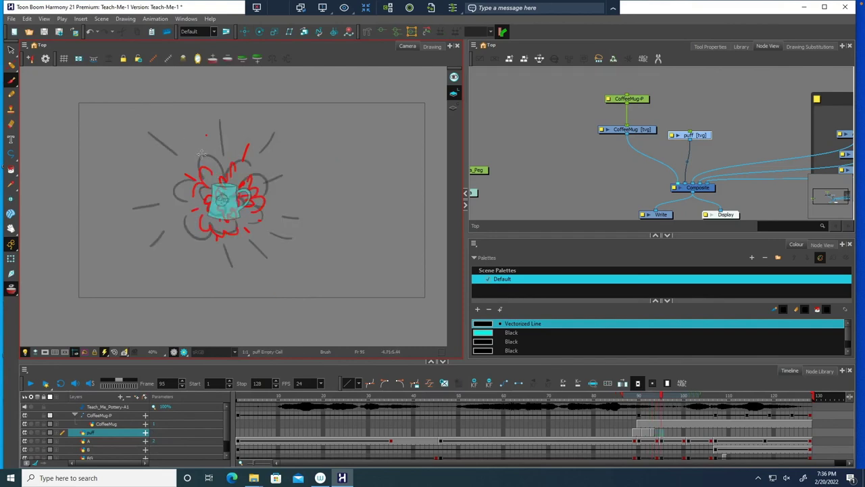
{"action": "left_click_drag", "start_coordinate": [221, 168], "coordinate": [193, 146]}
{"action": "mouse_move", "coordinate": [190, 181]}
{"action": "left_mouse_down"}
{"action": "mouse_move", "coordinate": [200, 240]}
{"action": "mouse_move", "coordinate": [240, 234]}
{"action": "mouse_move", "coordinate": [239, 222]}
{"action": "mouse_move", "coordinate": [267, 215]}
{"action": "mouse_move", "coordinate": [246, 154]}
{"action": "mouse_move", "coordinate": [203, 175]}
{"action": "mouse_move", "coordinate": [193, 191]}
{"action": "mouse_move", "coordinate": [205, 205]}
{"action": "mouse_move", "coordinate": [221, 203]}
{"action": "mouse_move", "coordinate": [222, 217]}
{"action": "mouse_move", "coordinate": [249, 210]}
{"action": "mouse_move", "coordinate": [244, 175]}
{"action": "left_mouse_up"}
{"action": "mouse_move", "coordinate": [265, 146]}
{"action": "left_mouse_down"}
{"action": "mouse_move", "coordinate": [274, 133]}
{"action": "mouse_move", "coordinate": [292, 143]}
{"action": "left_mouse_up"}
{"action": "left_click_drag", "start_coordinate": [203, 134], "coordinate": [202, 128]}
{"action": "left_click_drag", "start_coordinate": [175, 152], "coordinate": [166, 145]}
{"action": "left_click_drag", "start_coordinate": [161, 196], "coordinate": [156, 195]}
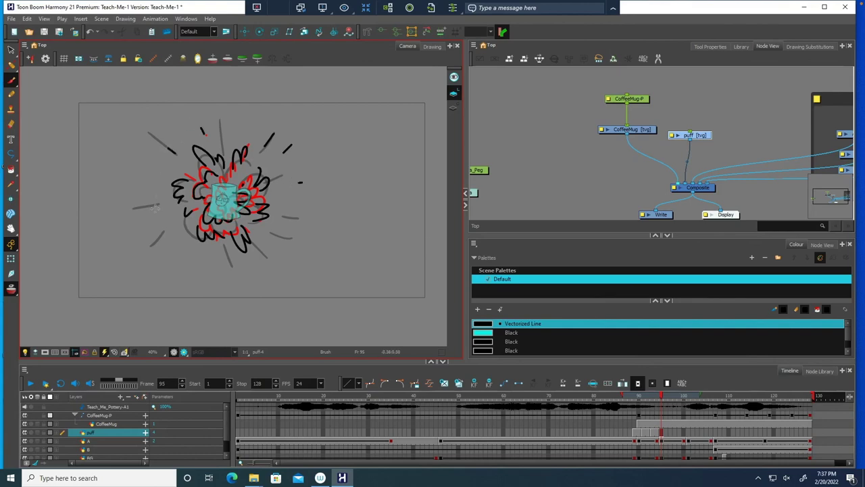
{"action": "left_click_drag", "start_coordinate": [169, 225], "coordinate": [160, 236]}
At frame 97, brush the fifth puff drawing, with scalloped cloud outlines and small burst dashes pushed further outward.
{"action": "key", "text": "period"}
{"action": "key", "text": "period"}
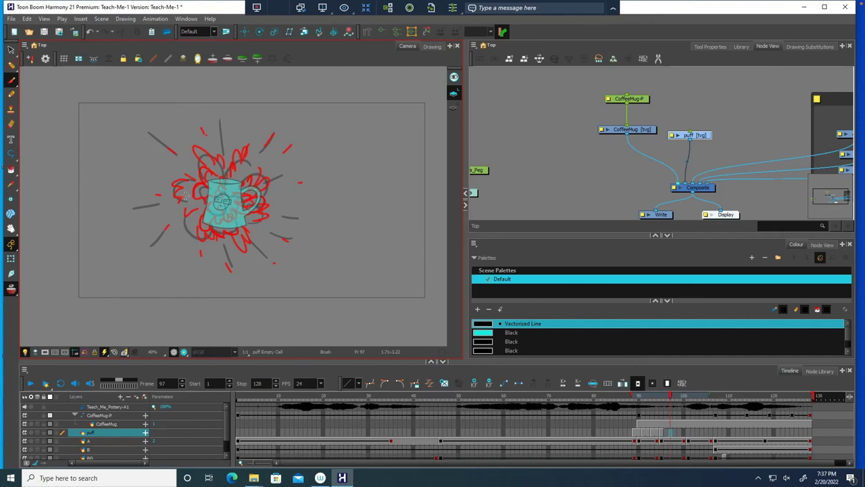
{"action": "mouse_move", "coordinate": [191, 221]}
{"action": "left_mouse_down"}
{"action": "mouse_move", "coordinate": [198, 244]}
{"action": "mouse_move", "coordinate": [256, 220]}
{"action": "mouse_move", "coordinate": [265, 196]}
{"action": "mouse_move", "coordinate": [252, 172]}
{"action": "mouse_move", "coordinate": [196, 152]}
{"action": "mouse_move", "coordinate": [179, 185]}
{"action": "mouse_move", "coordinate": [186, 198]}
{"action": "left_mouse_up"}
{"action": "left_click_drag", "start_coordinate": [200, 115], "coordinate": [204, 124]}
{"action": "left_click_drag", "start_coordinate": [152, 137], "coordinate": [158, 143]}
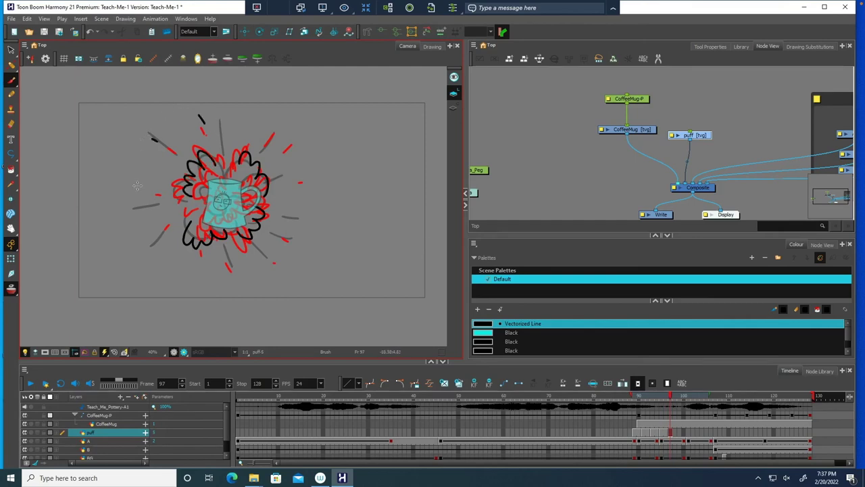
{"action": "left_click_drag", "start_coordinate": [153, 231], "coordinate": [158, 237]}
{"action": "left_click_drag", "start_coordinate": [229, 271], "coordinate": [234, 278]}
{"action": "left_click_drag", "start_coordinate": [277, 260], "coordinate": [295, 246]}
{"action": "mouse_move", "coordinate": [292, 137]}
{"action": "left_mouse_down"}
{"action": "mouse_move", "coordinate": [298, 143]}
{"action": "mouse_move", "coordinate": [272, 130]}
{"action": "left_mouse_up"}
At frame 99, brush the sixth puff drawing as larger, separated cloud pieces spreading away from the mug.
{"action": "key", "text": "period"}
{"action": "key", "text": "period"}
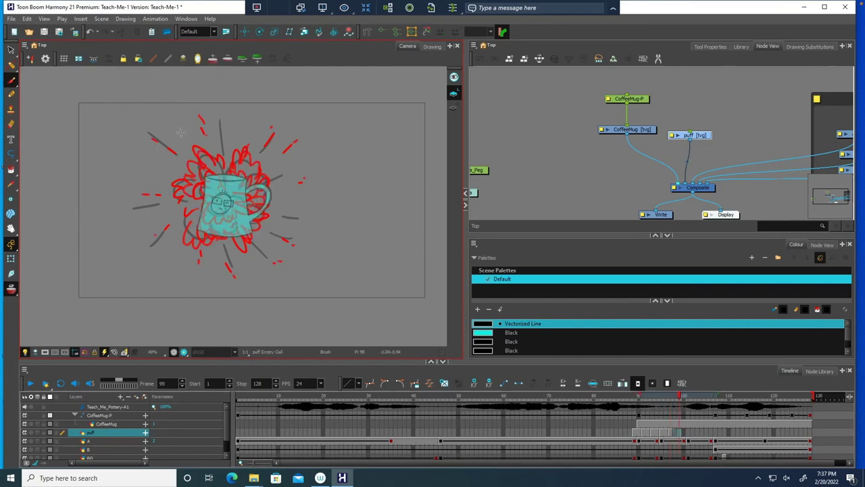
{"action": "mouse_move", "coordinate": [212, 138]}
{"action": "left_mouse_down"}
{"action": "mouse_move", "coordinate": [163, 130]}
{"action": "mouse_move", "coordinate": [177, 181]}
{"action": "mouse_move", "coordinate": [202, 187]}
{"action": "left_mouse_up"}
{"action": "mouse_move", "coordinate": [248, 146]}
{"action": "left_mouse_down"}
{"action": "mouse_move", "coordinate": [280, 162]}
{"action": "mouse_move", "coordinate": [262, 242]}
{"action": "mouse_move", "coordinate": [202, 252]}
{"action": "mouse_move", "coordinate": [177, 238]}
{"action": "mouse_move", "coordinate": [144, 196]}
{"action": "left_mouse_up"}
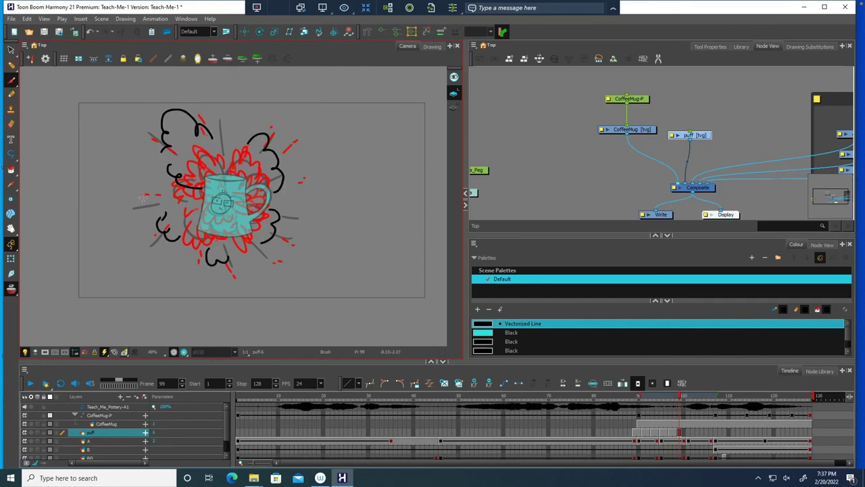
Go to frame 100 and hide the rough sketch layers A, B and the one below B.
{"action": "key", "text": "period"}
{"action": "key", "text": "period"}
{"action": "key", "text": "comma"}
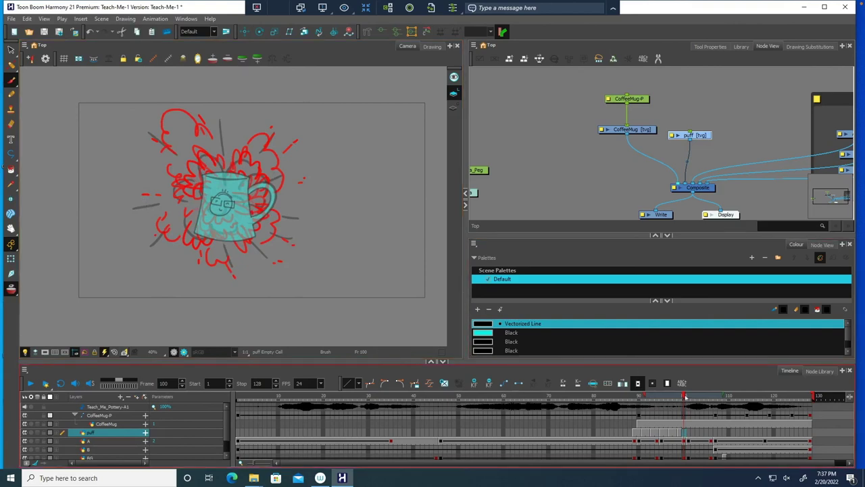
{"action": "left_click", "coordinate": [25, 440]}
{"action": "left_click", "coordinate": [26, 450]}
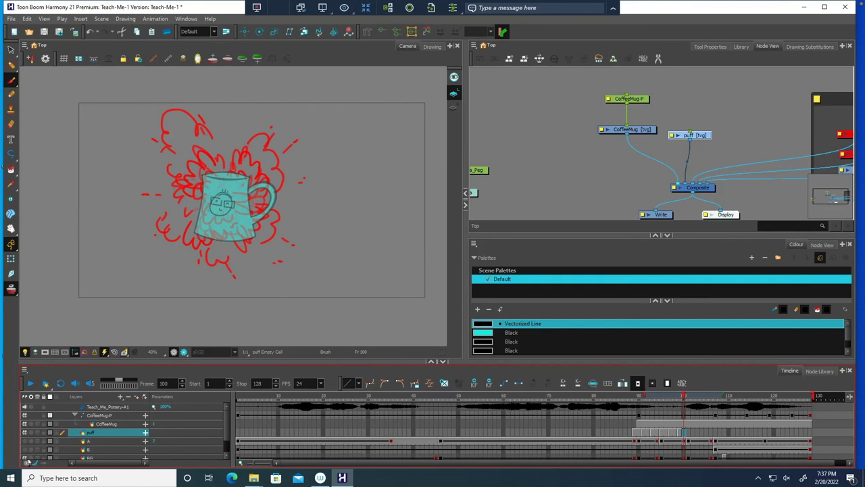
{"action": "left_click", "coordinate": [25, 457]}
Scrub through the timeline to review the puff burst with the mug animation, and select the puff node.
{"action": "left_click_drag", "start_coordinate": [684, 395], "coordinate": [655, 396]}
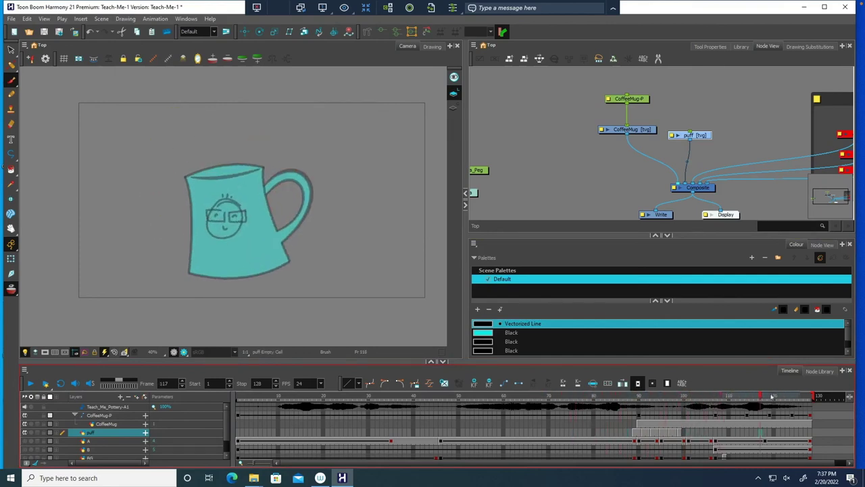
{"action": "mouse_move", "coordinate": [771, 396]}
{"action": "left_mouse_down"}
{"action": "mouse_move", "coordinate": [593, 395]}
{"action": "mouse_move", "coordinate": [765, 405]}
{"action": "left_mouse_up"}
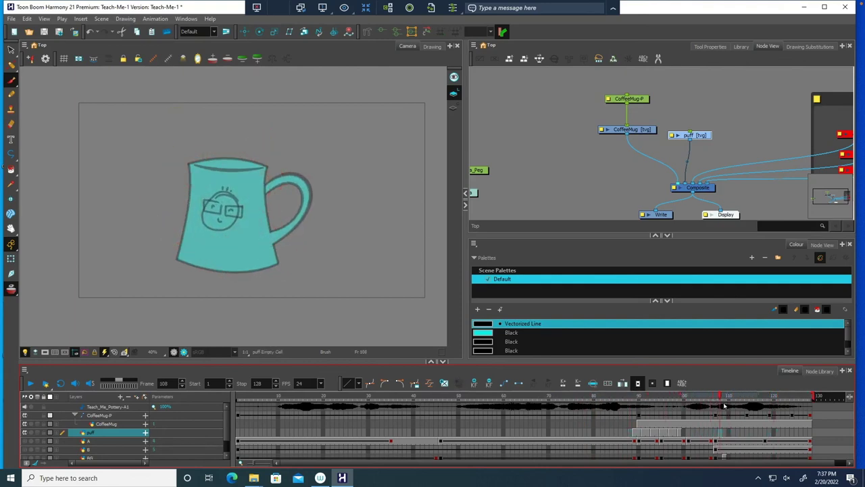
{"action": "left_click", "coordinate": [690, 135]}
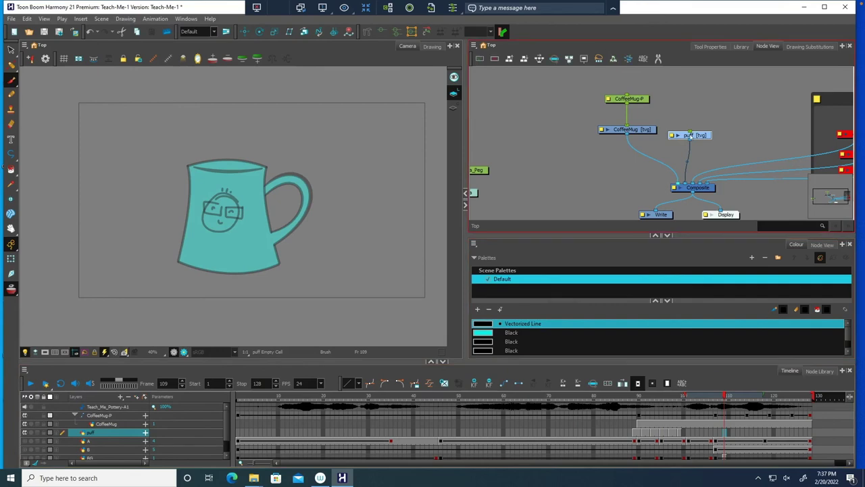